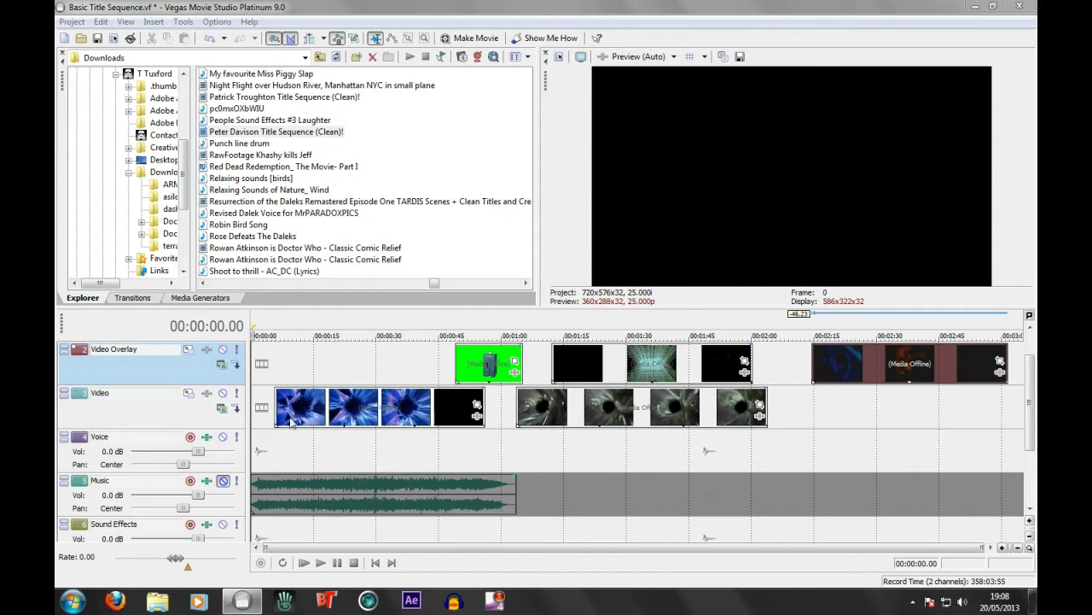
# - Preview frames of the blue tunnel, police box, grey tunnel, starfield and orange cloud clips across the two video tracks
pyautogui.click(342, 408)
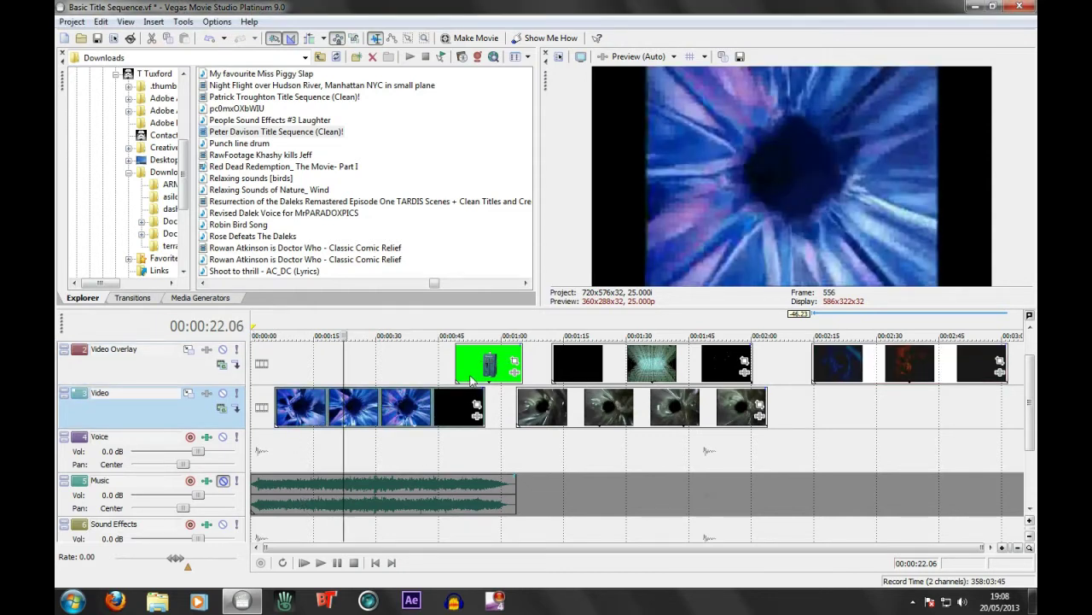
pyautogui.click(484, 367)
pyautogui.click(638, 388)
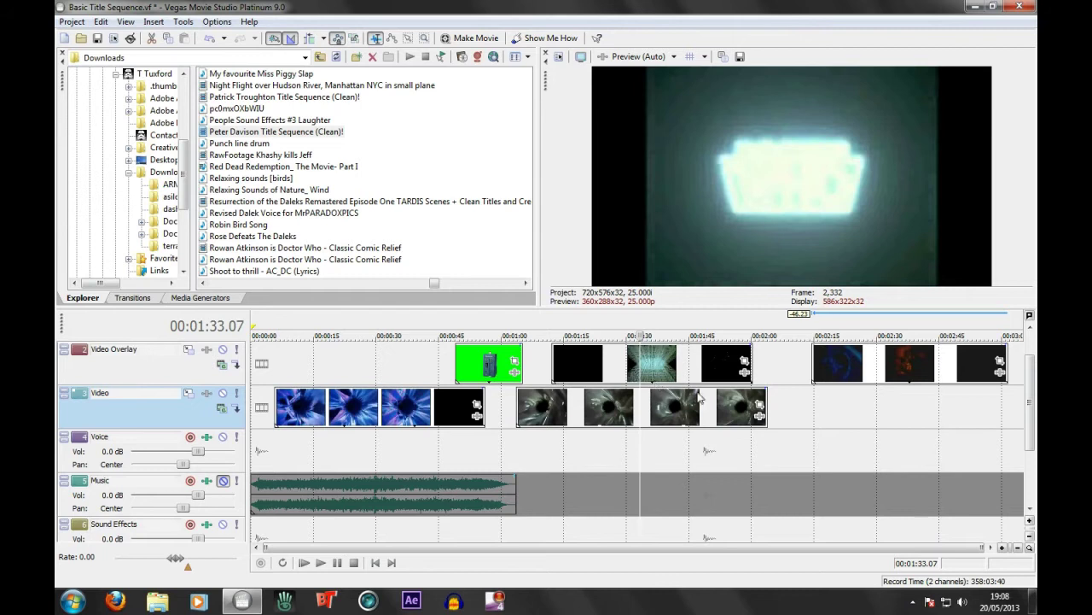
pyautogui.click(540, 411)
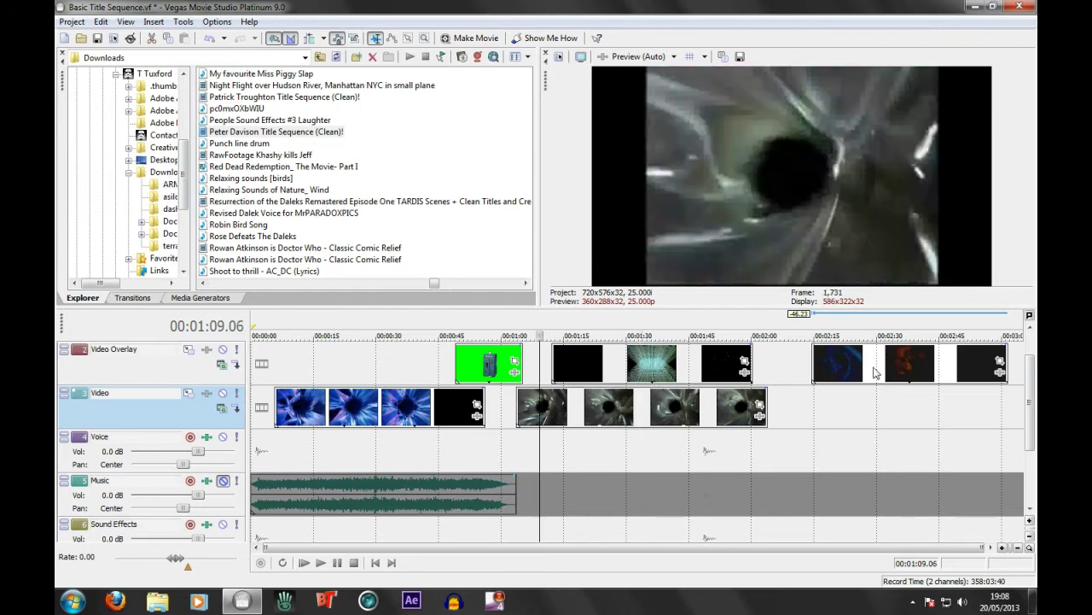
pyautogui.click(371, 408)
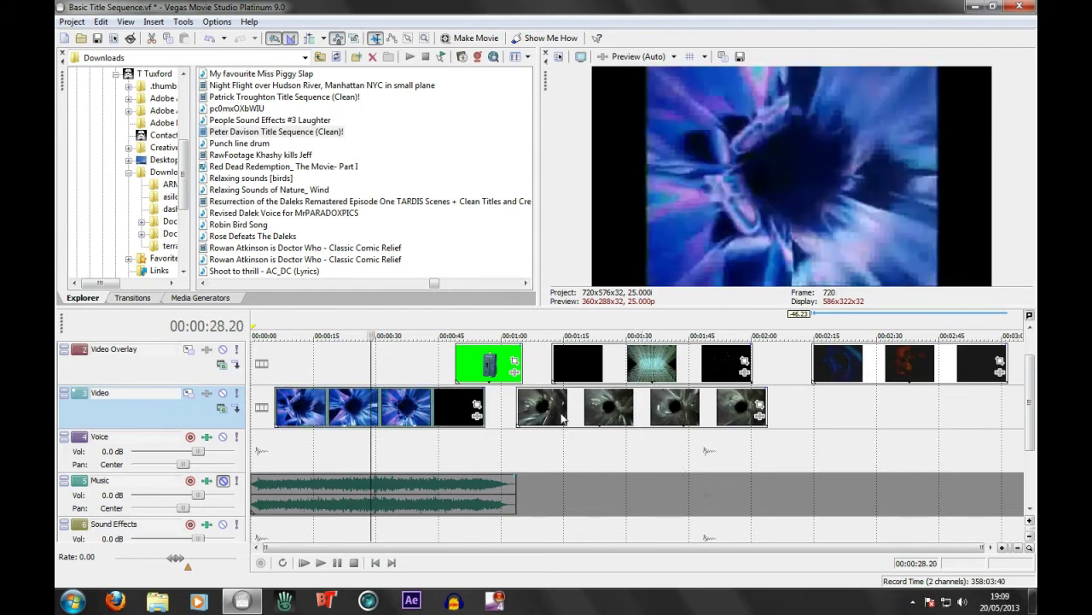
pyautogui.click(544, 416)
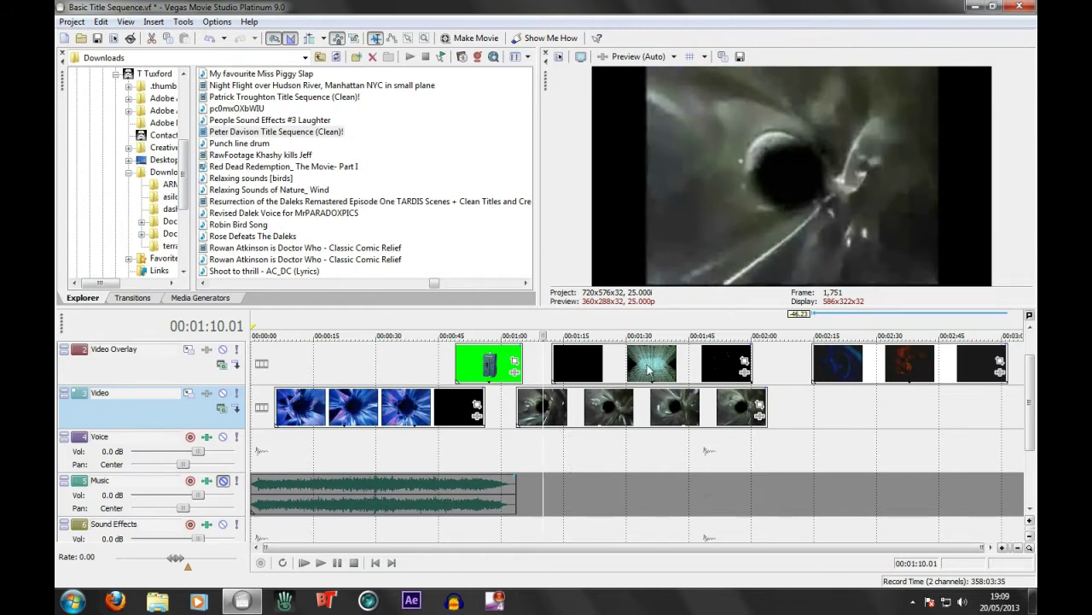
pyautogui.click(649, 374)
pyautogui.click(614, 363)
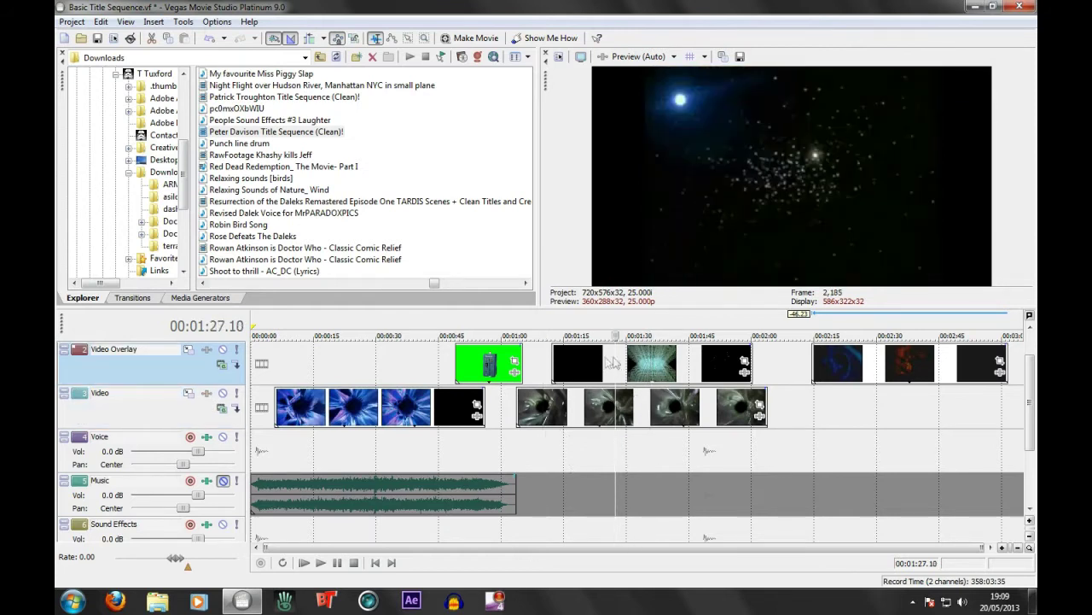
pyautogui.click(591, 362)
pyautogui.click(576, 367)
pyautogui.click(600, 371)
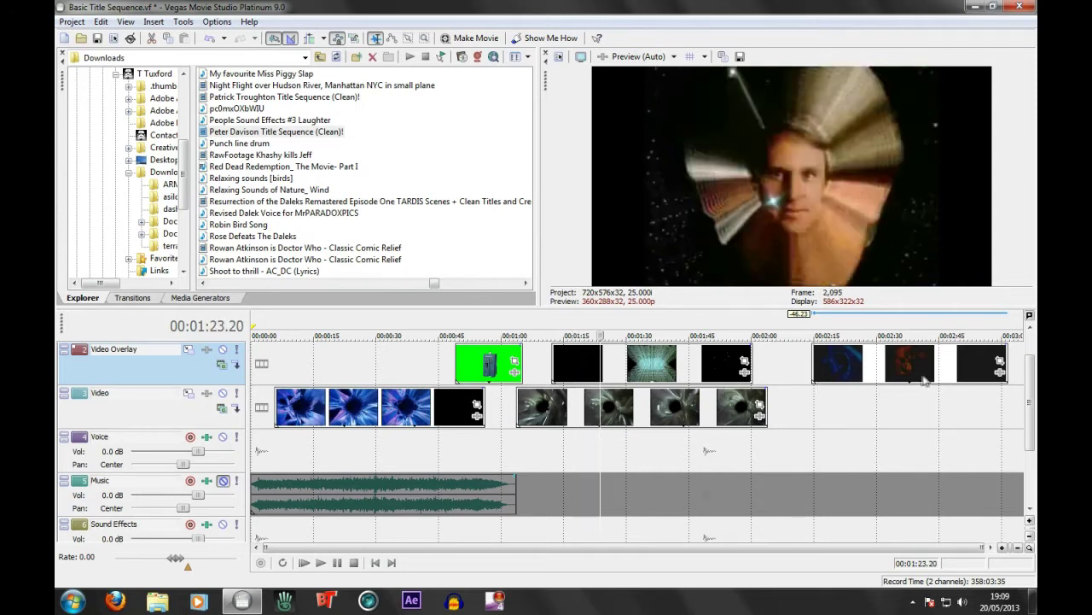
pyautogui.click(919, 375)
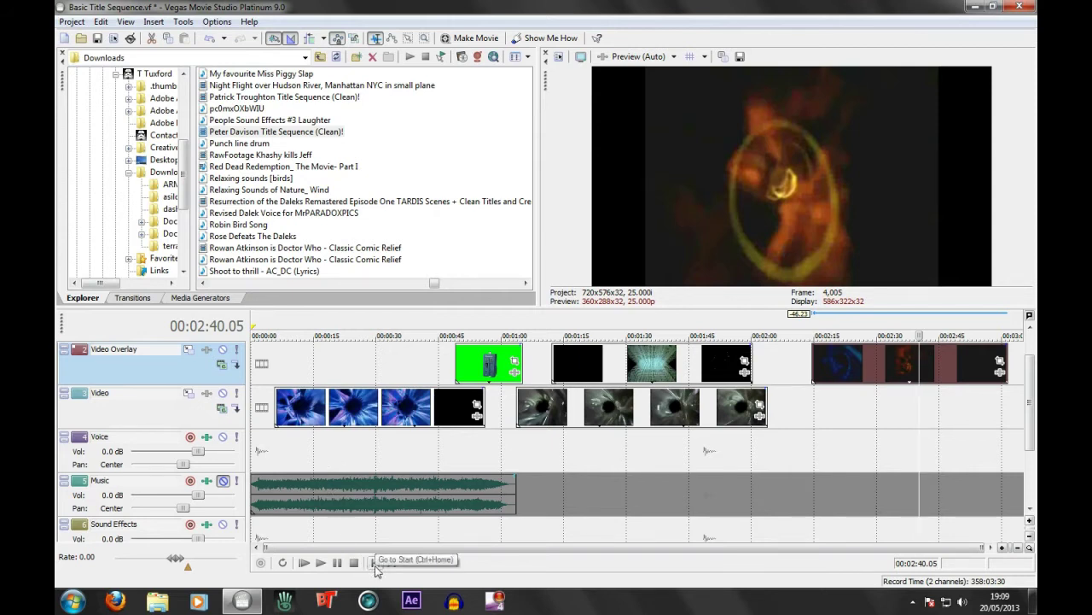
# - Play the opening moments of the starfield clip on the Video Overlay track
pyautogui.click(576, 380)
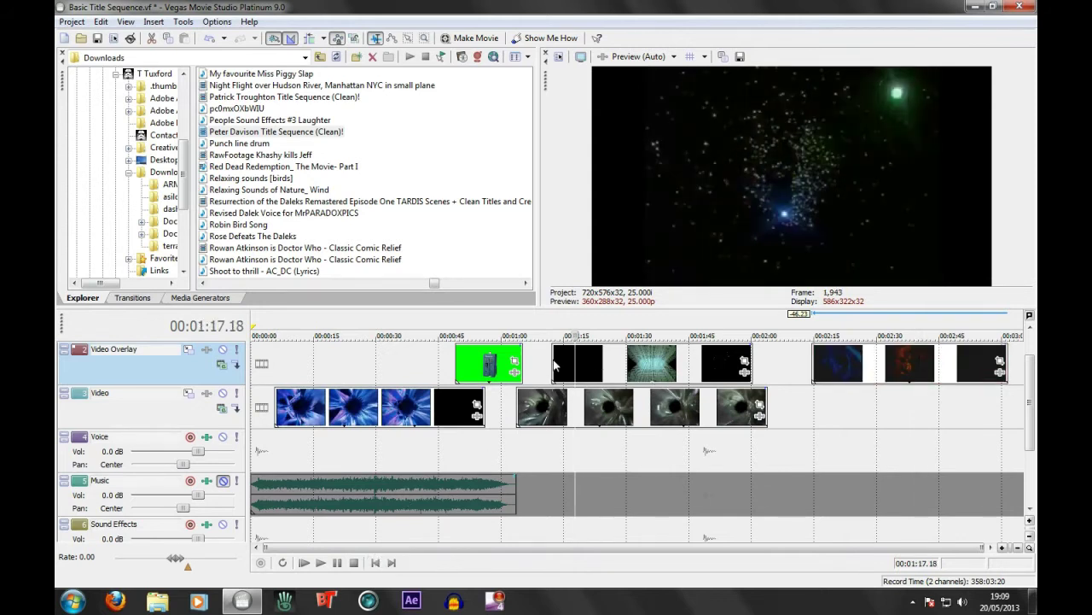
pyautogui.click(553, 362)
pyautogui.press('space')
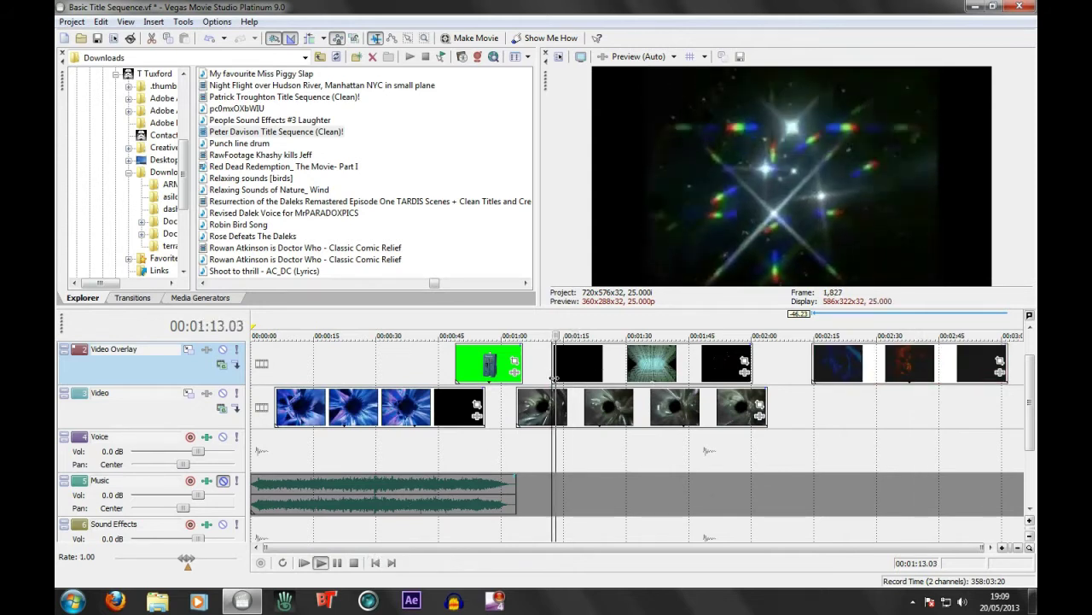
pyautogui.press('space')
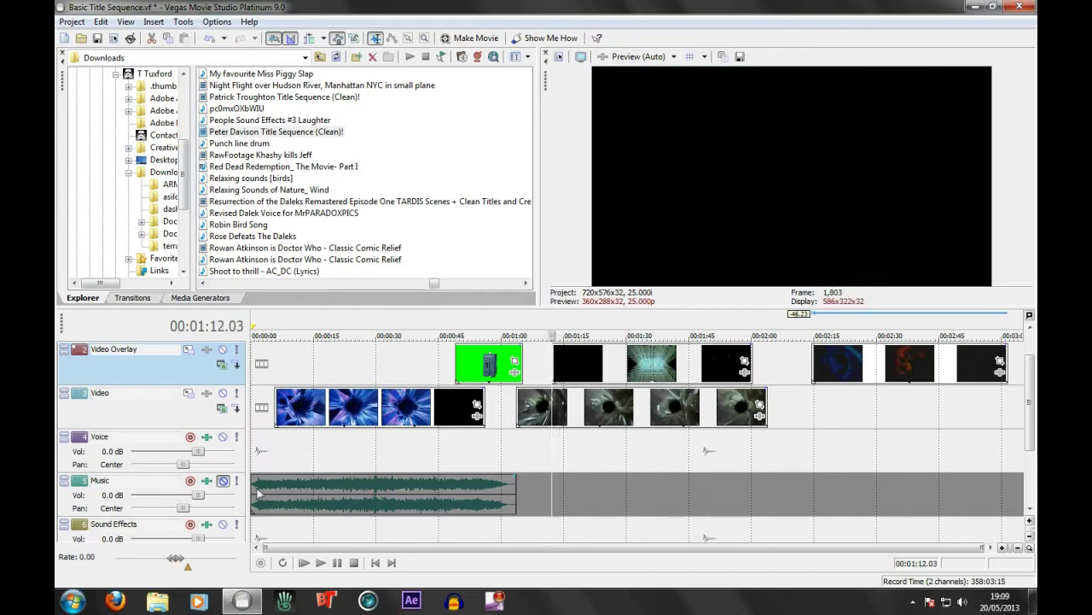
# - Clear the stray time selection and move the blue tunnel clip directly after the grey tunnel clip on the Video track
pyautogui.moveTo(261, 468); pyautogui.dragTo(249, 468)
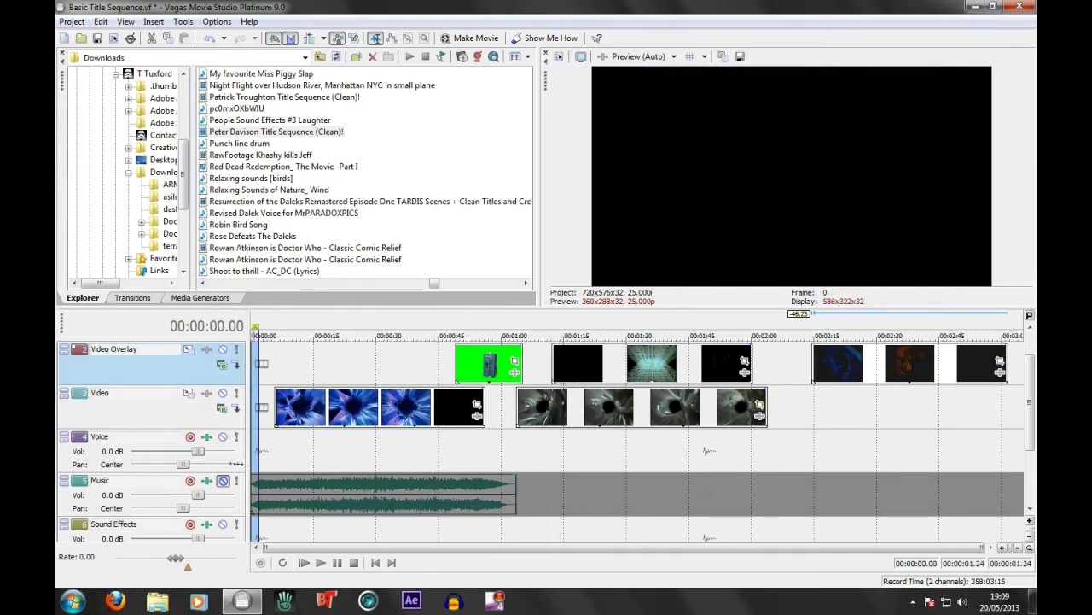
pyautogui.click(261, 331)
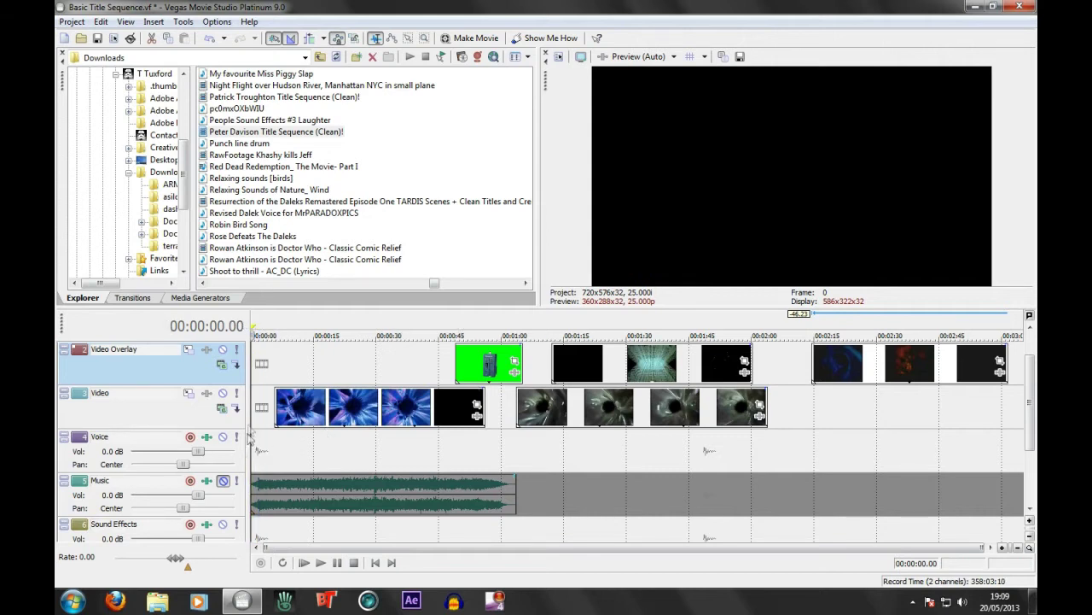
pyautogui.moveTo(367, 412); pyautogui.dragTo(851, 416)
# - Unlock the starfield clip on the Video Overlay track and move it to the start of the Video track
pyautogui.click(663, 365)
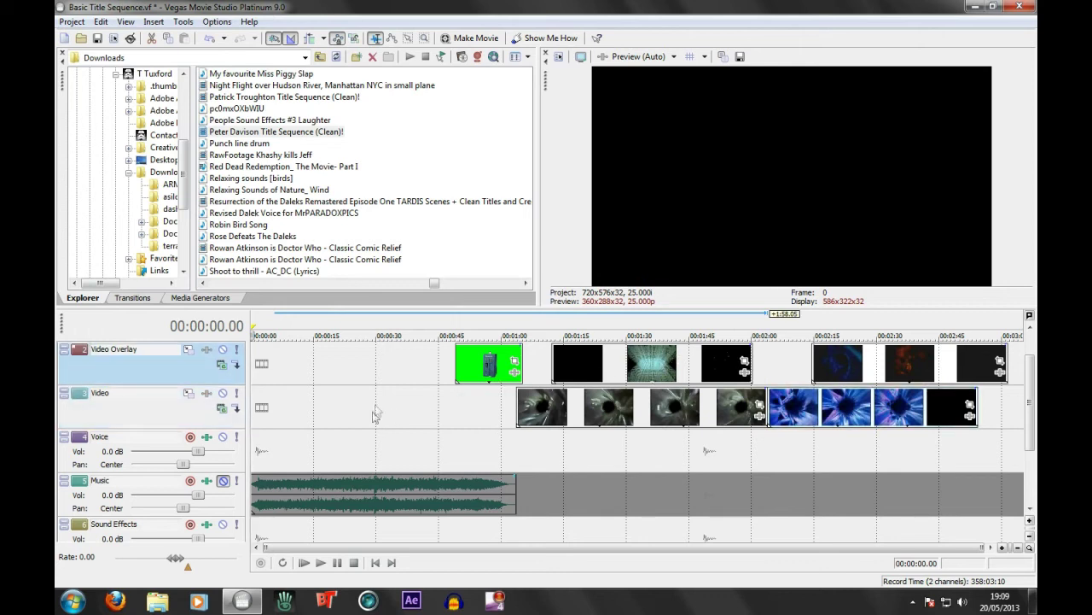
pyautogui.click(610, 365)
pyautogui.rightClick(623, 373)
pyautogui.moveTo(734, 277)
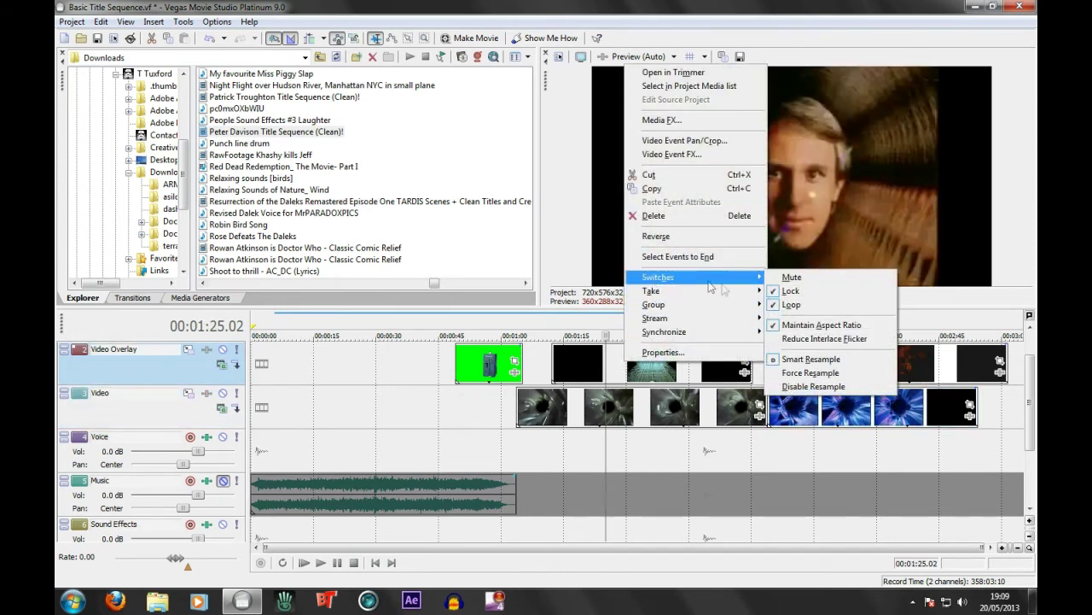
pyautogui.click(778, 292)
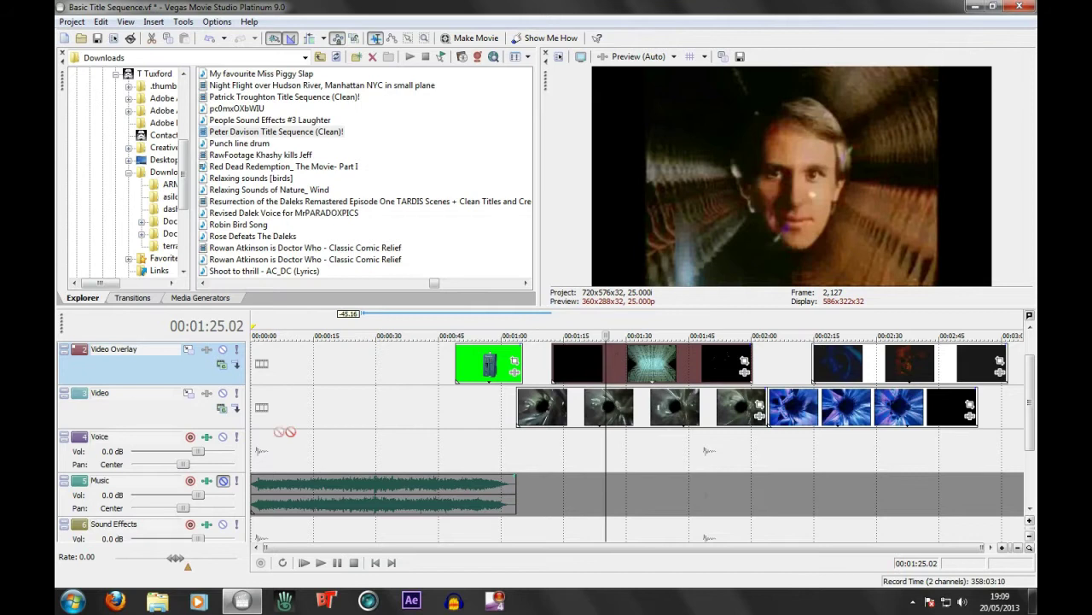
pyautogui.moveTo(276, 417); pyautogui.dragTo(275, 417)
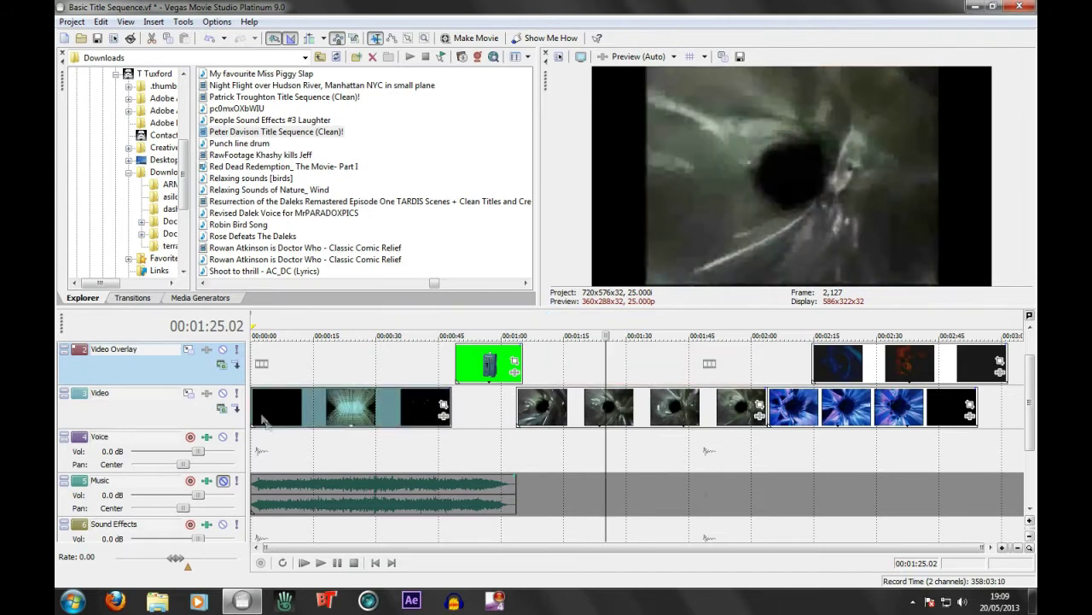
# - Play the first couple of seconds of the sequence from the start and inspect the opening against the music
pyautogui.click(375, 563)
pyautogui.click(320, 562)
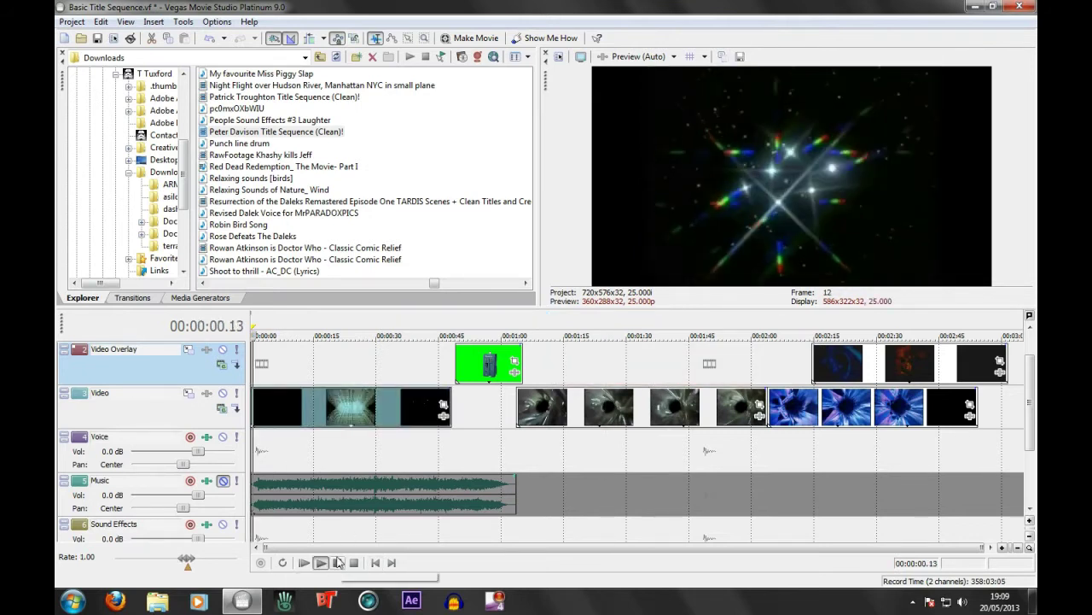
pyautogui.click(338, 563)
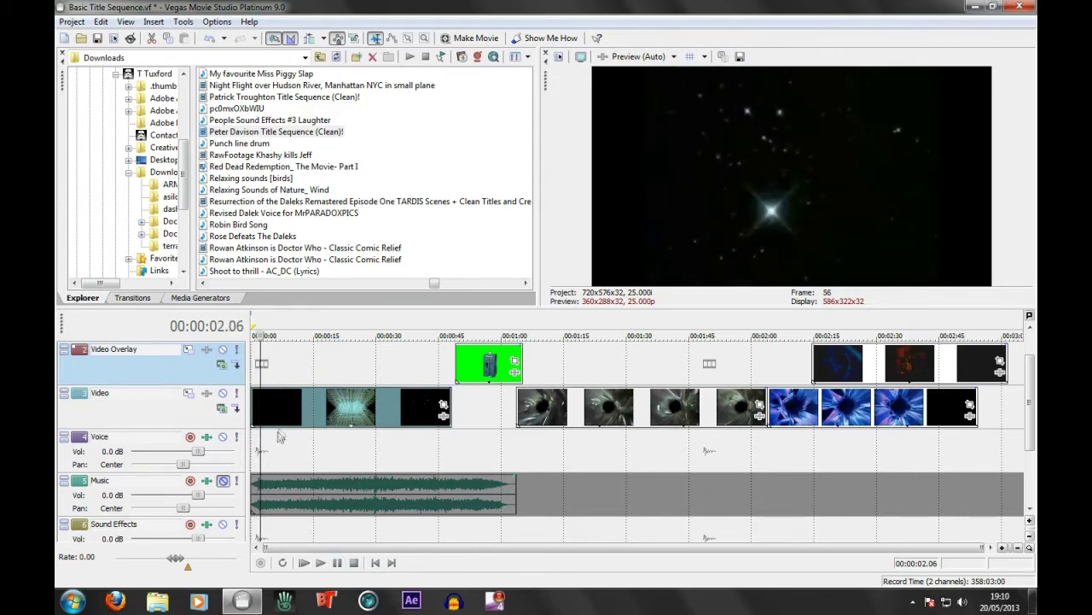
pyautogui.scroll(8, 280, 437)
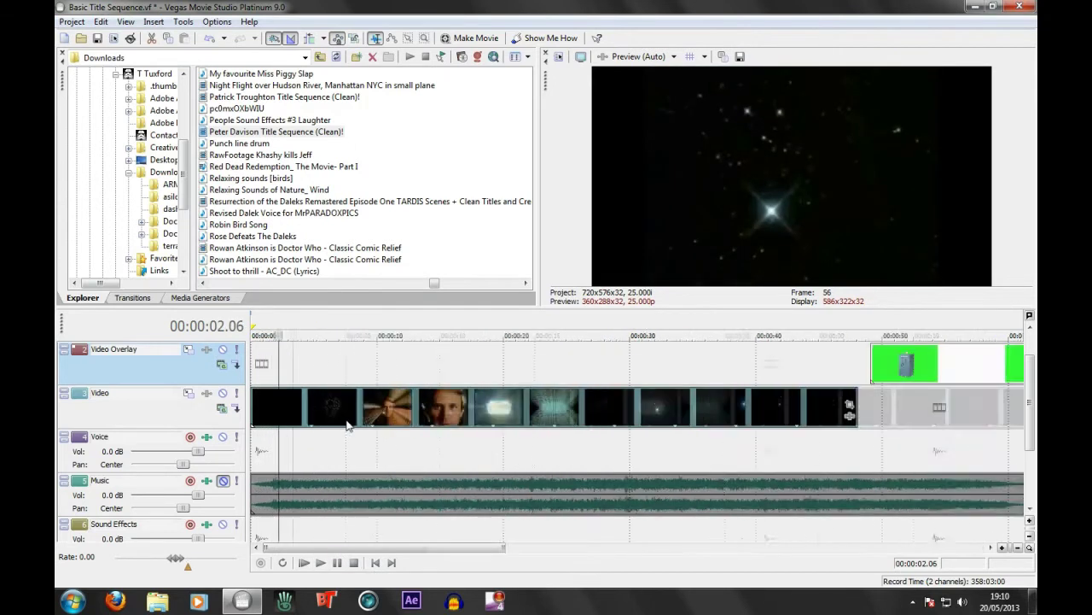
pyautogui.click(344, 482)
pyautogui.scroll(-7, 402, 446)
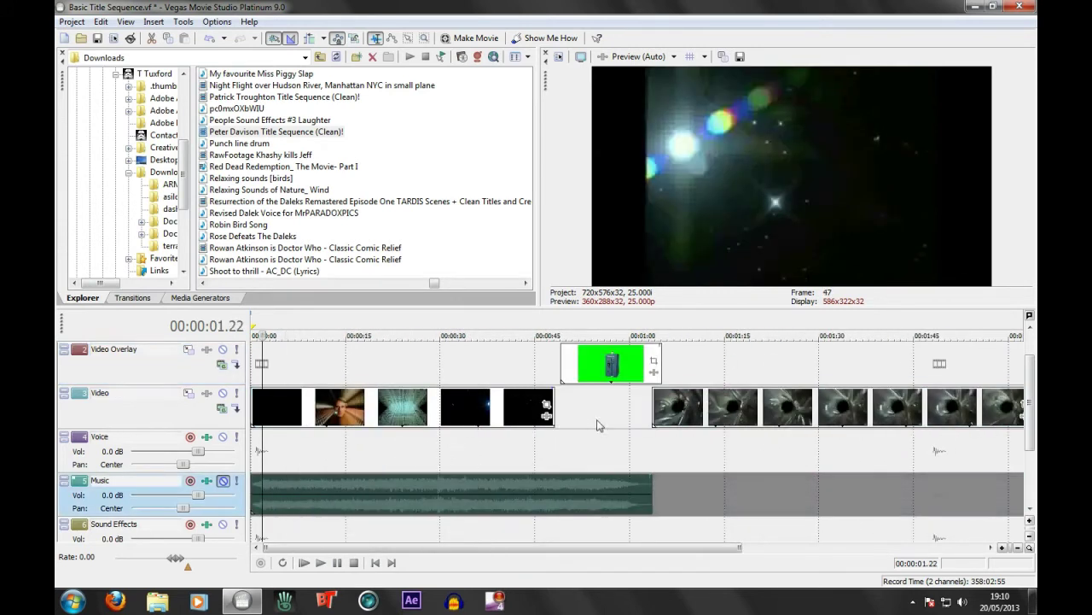
# - Copy the starfield clip and paste the duplicate at the start of the Video Overlay track
pyautogui.rightClick(543, 404)
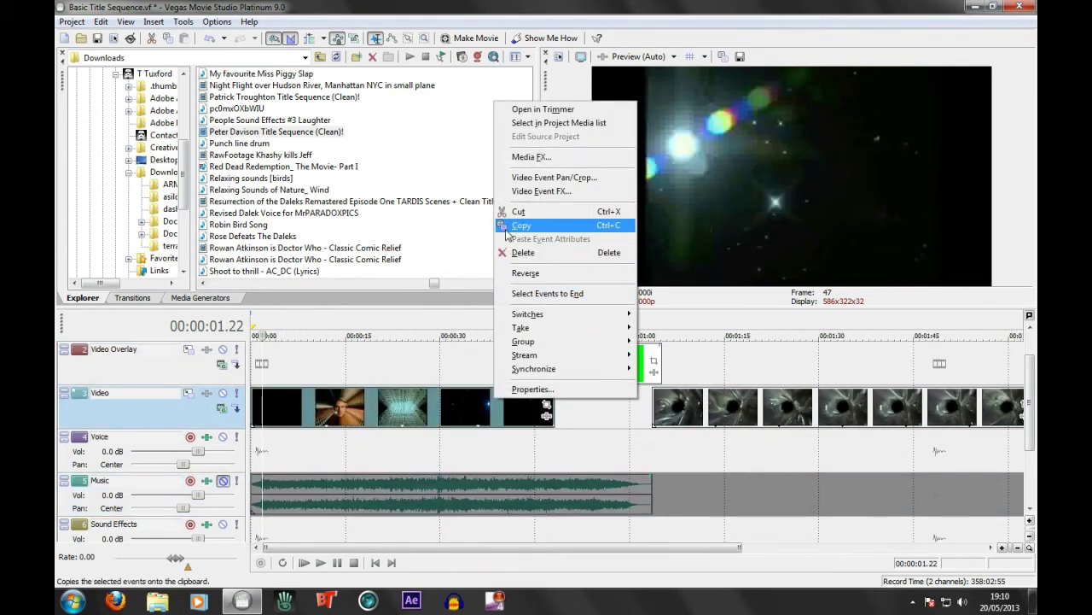
pyautogui.click(517, 225)
pyautogui.click(256, 363)
pyautogui.rightClick(297, 367)
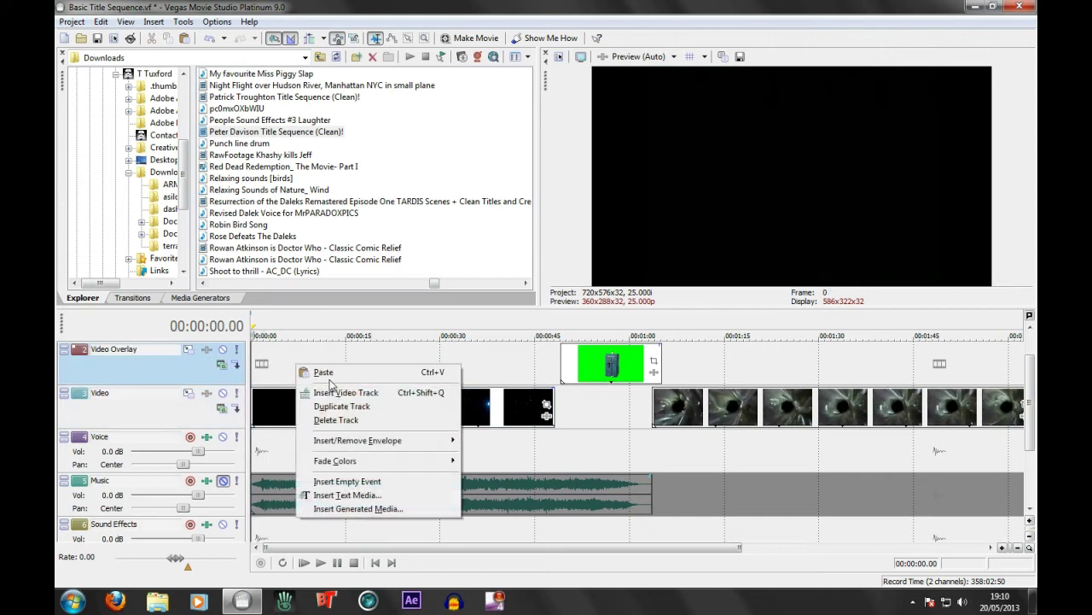
pyautogui.click(324, 372)
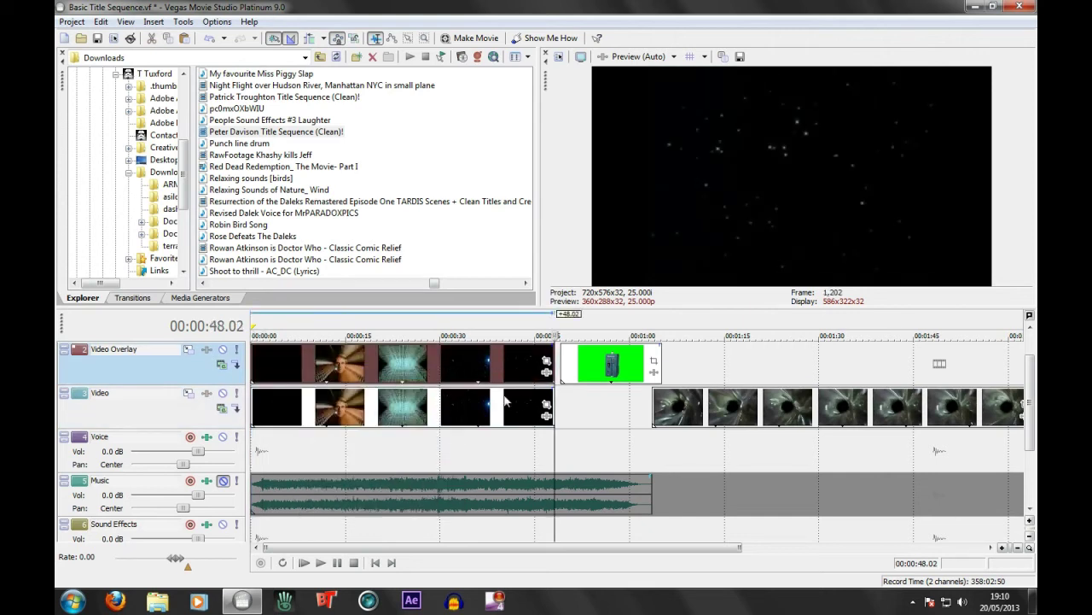
# - Trim the end of the starfield clip on the Video track so only about the first two seconds remain
pyautogui.moveTo(551, 406); pyautogui.dragTo(264, 402)
pyautogui.click(266, 401)
pyautogui.scroll(3, 333, 374)
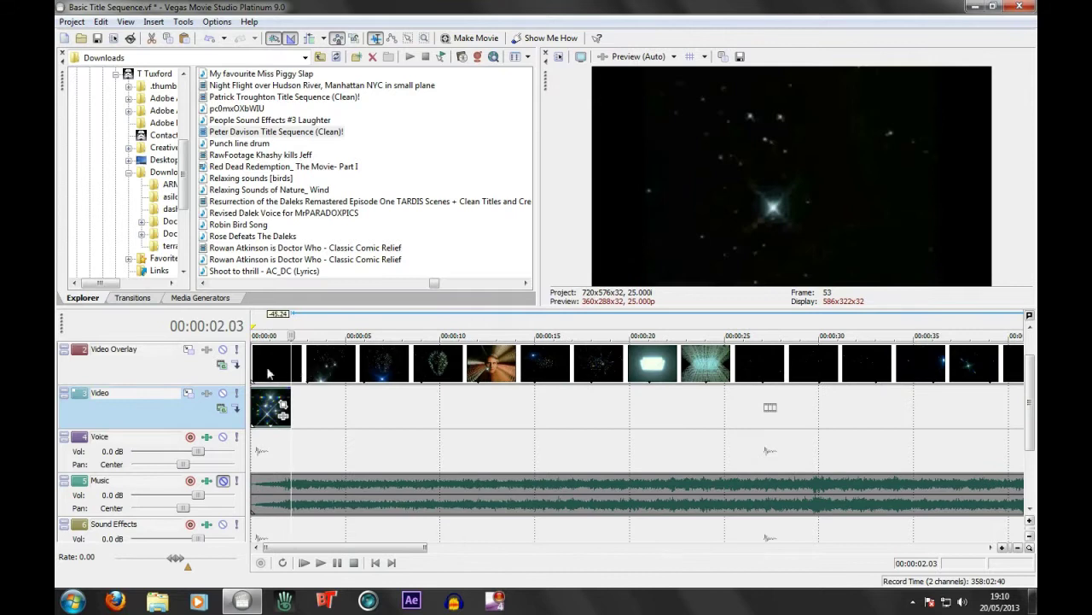
# - Trim the overlay starfield copy to its closing stars-only section and place it after the opening on the Video track with a slight overlap
pyautogui.moveTo(254, 372); pyautogui.dragTo(314, 398)
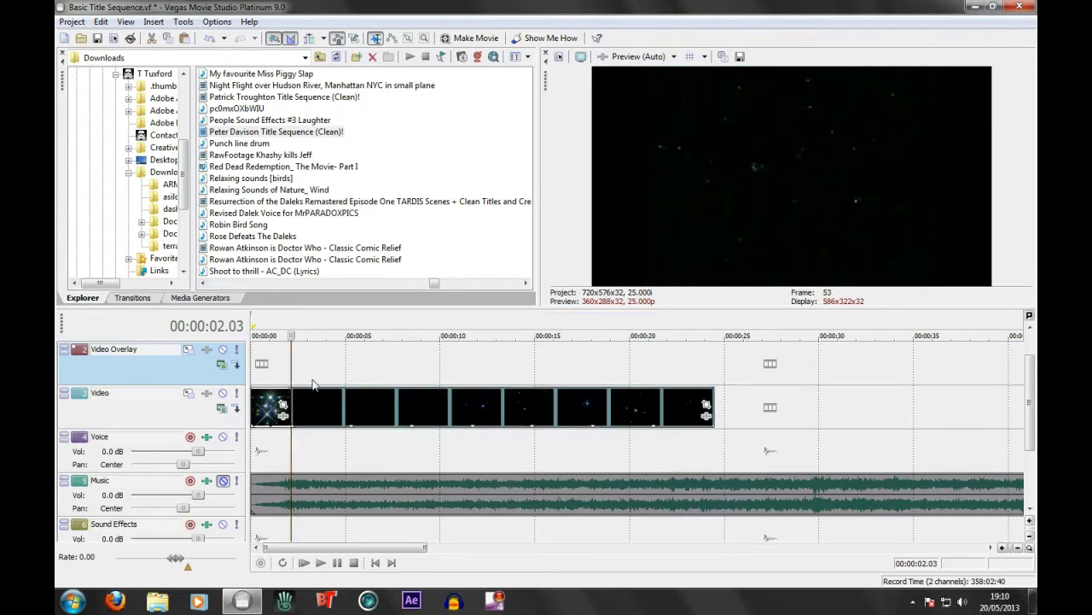
pyautogui.scroll(3, 314, 398)
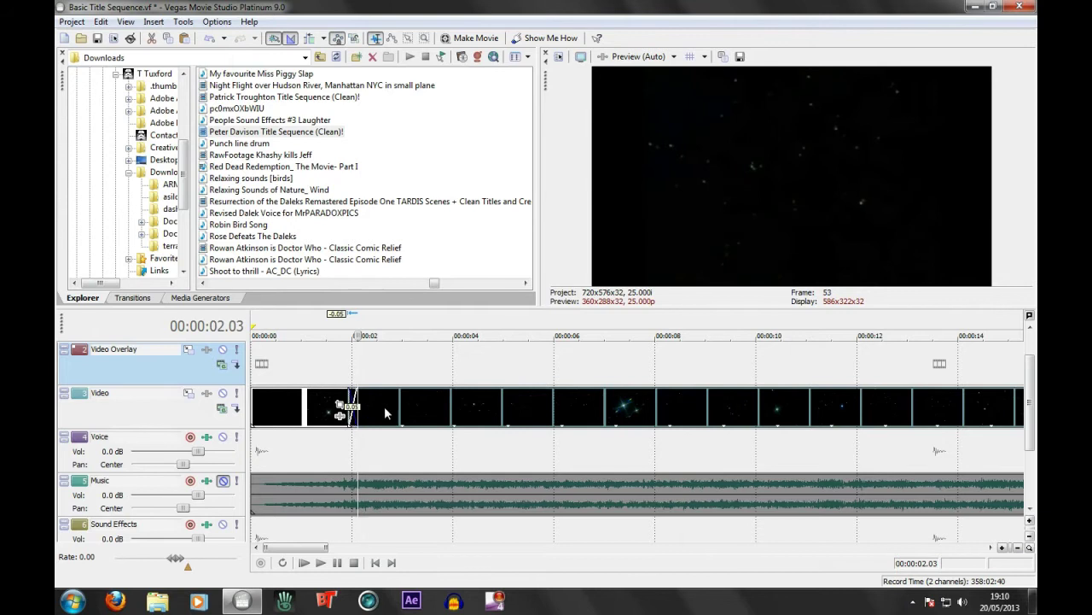
pyautogui.scroll(-4, 384, 406)
# - Copy the stars-only clip and paste it at its own end on the Video track with a short crossfade
pyautogui.rightClick(497, 408)
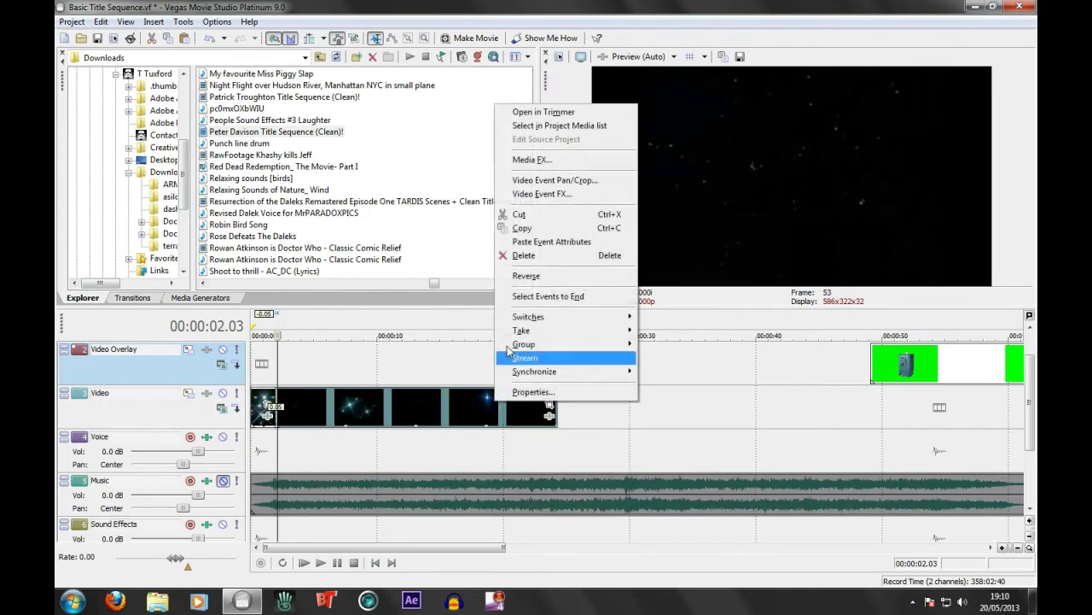
pyautogui.click(525, 229)
pyautogui.click(530, 409)
pyautogui.click(545, 409)
pyautogui.rightClick(581, 405)
pyautogui.click(607, 411)
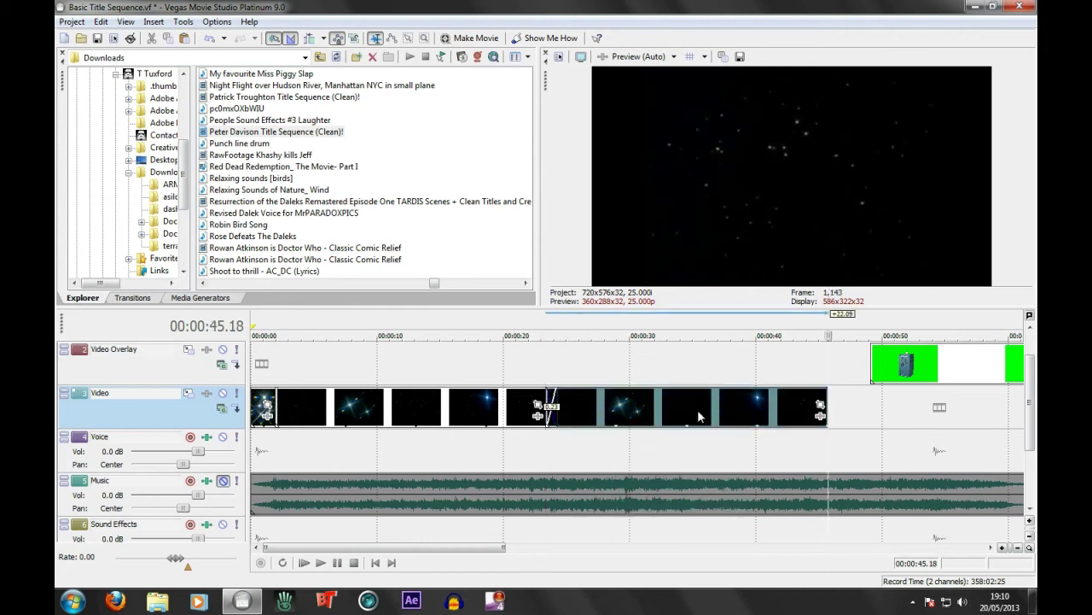
# - Paste another stars-only clip on the Video track at 00:00:43.06, overlapping the end of the previous copy
pyautogui.scroll(-4, 818, 401)
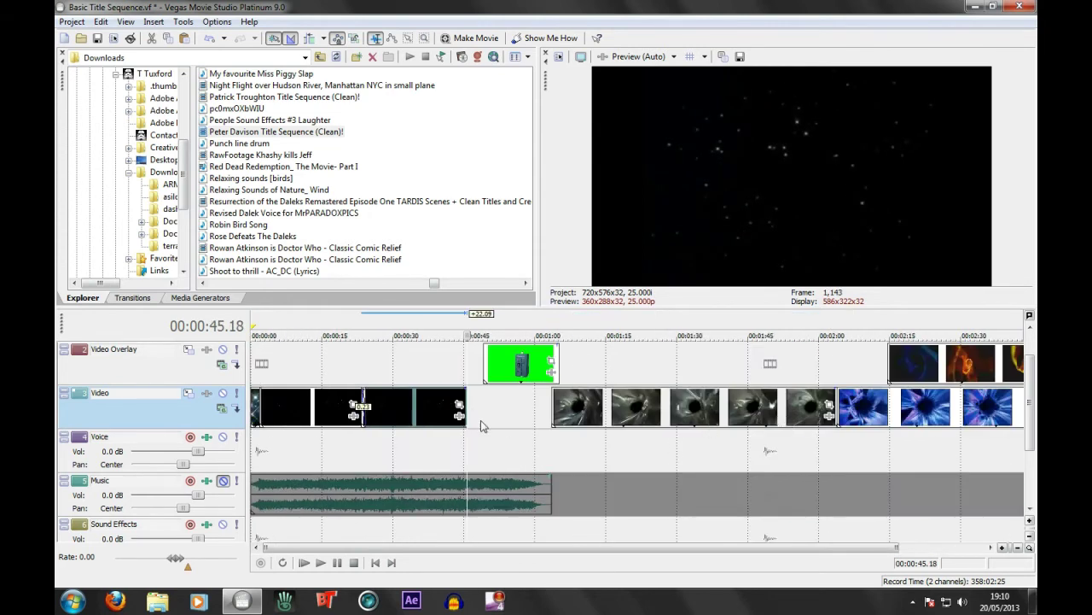
pyautogui.click(455, 399)
pyautogui.rightClick(500, 408)
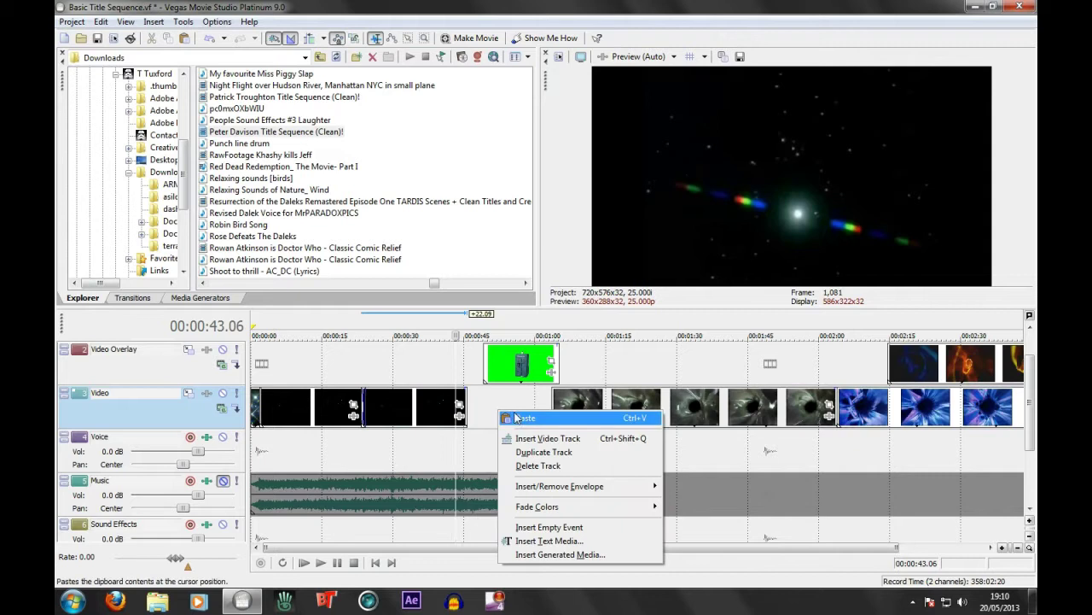
pyautogui.click(522, 427)
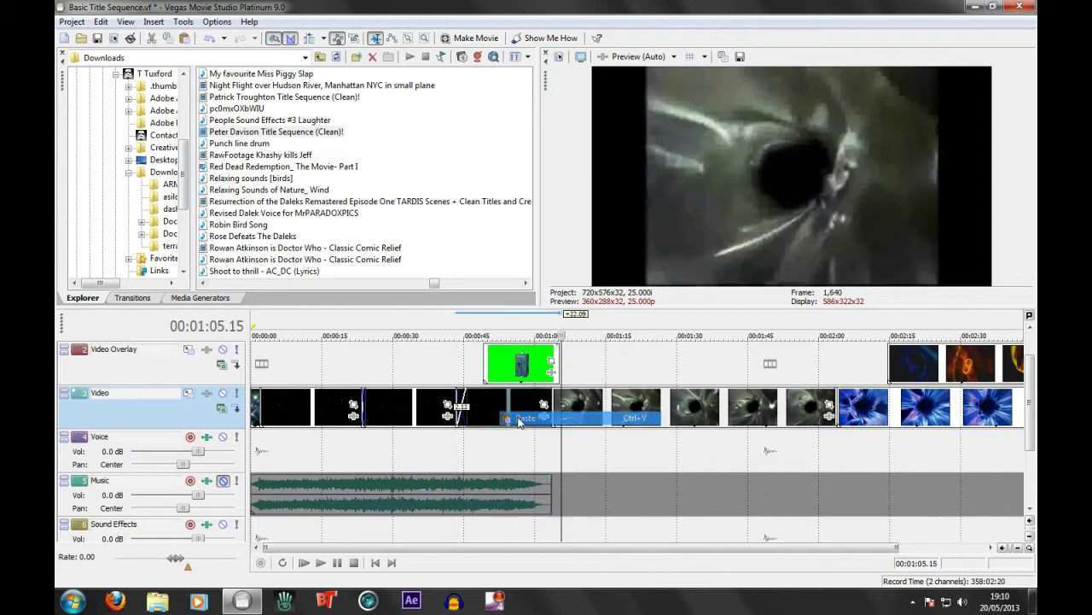
# - Move the grey tunnel clip up to the Video Overlay track and trim the last stars-only clip to end at about 00:01:00
pyautogui.click(535, 493)
pyautogui.scroll(4, 550, 462)
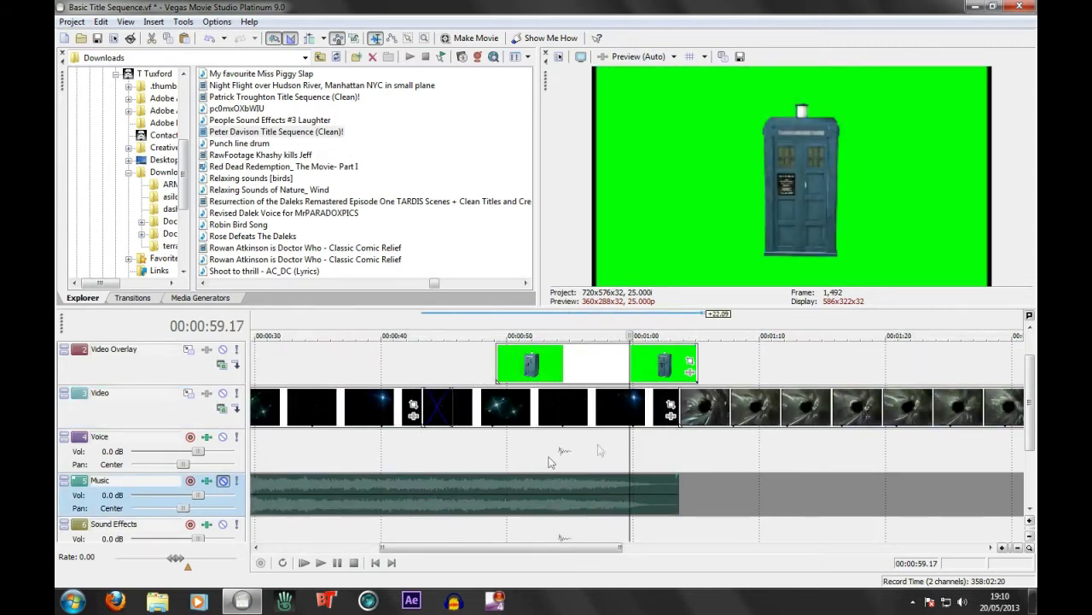
pyautogui.click(785, 417)
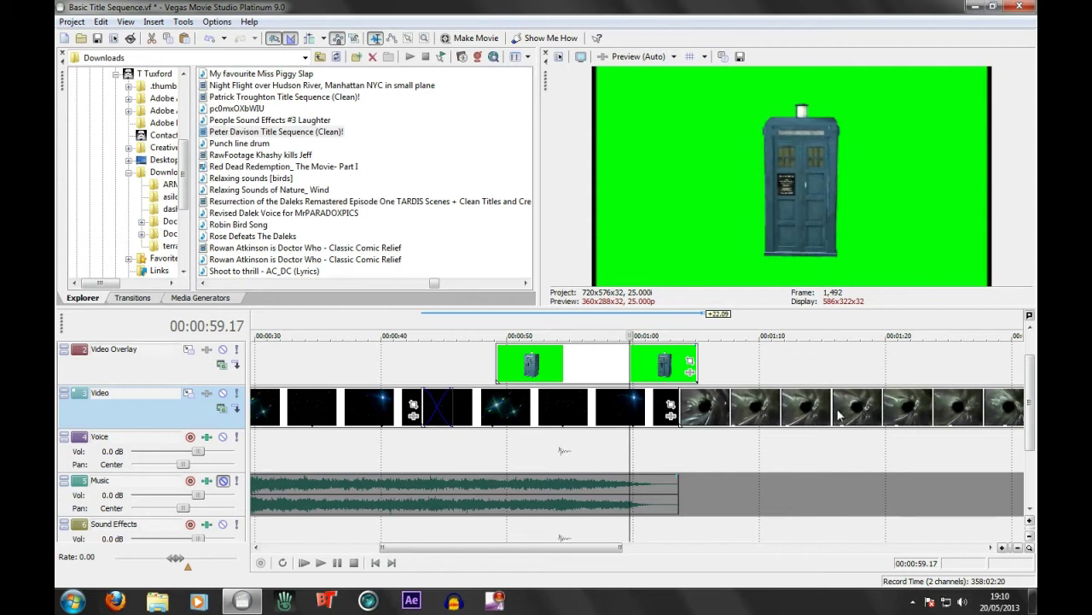
pyautogui.rightClick(838, 413)
pyautogui.press('Escape')
pyautogui.moveTo(865, 406); pyautogui.dragTo(862, 362)
pyautogui.moveTo(702, 408); pyautogui.dragTo(631, 415)
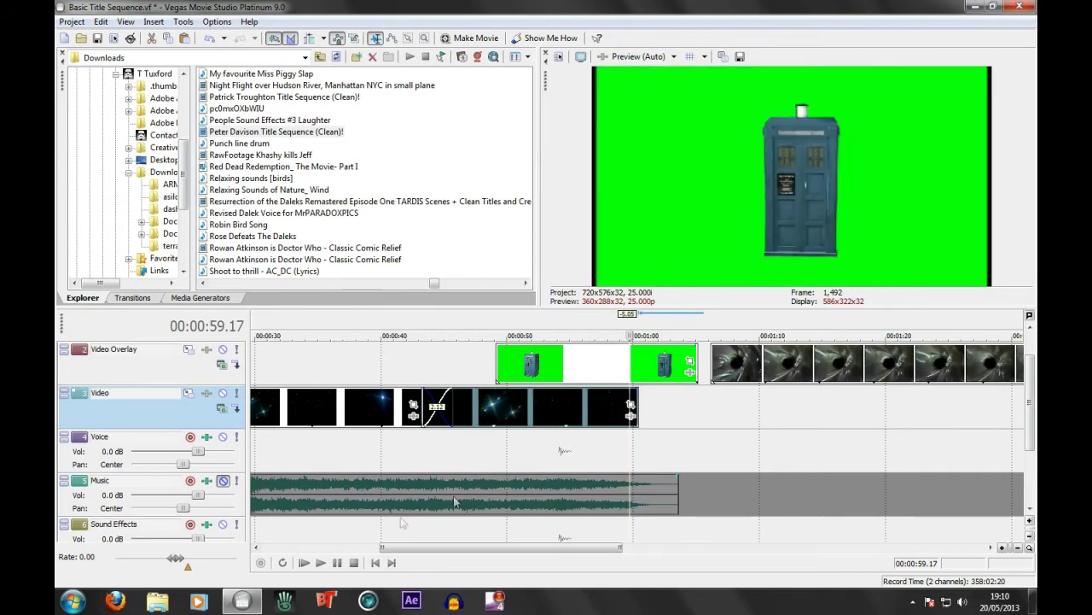
# - Play the assembled starfield sequence from the start of the timeline
pyautogui.click(375, 562)
pyautogui.click(320, 563)
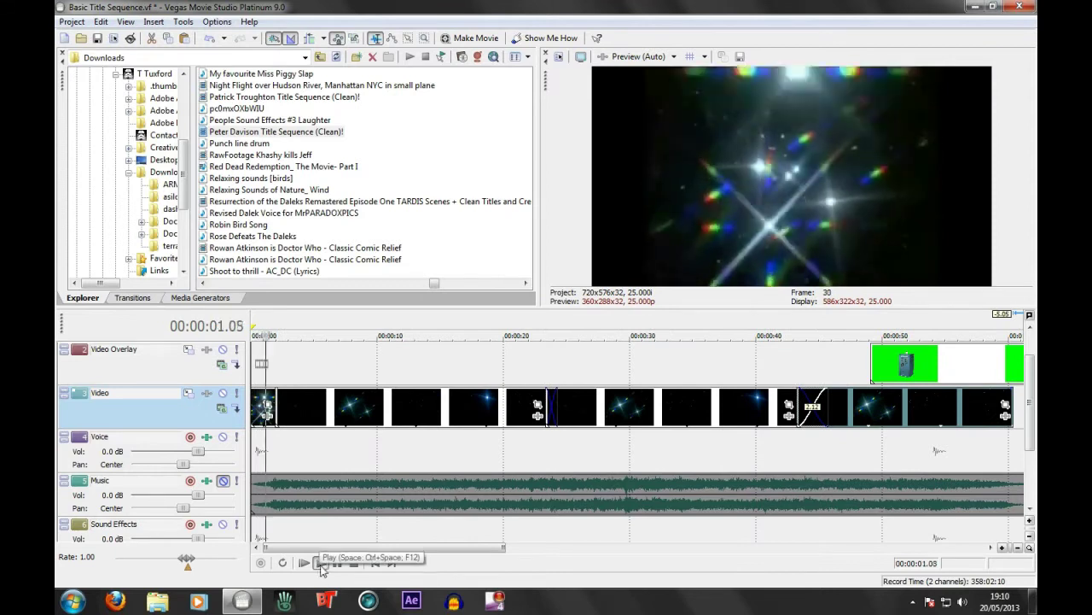
pyautogui.click(355, 564)
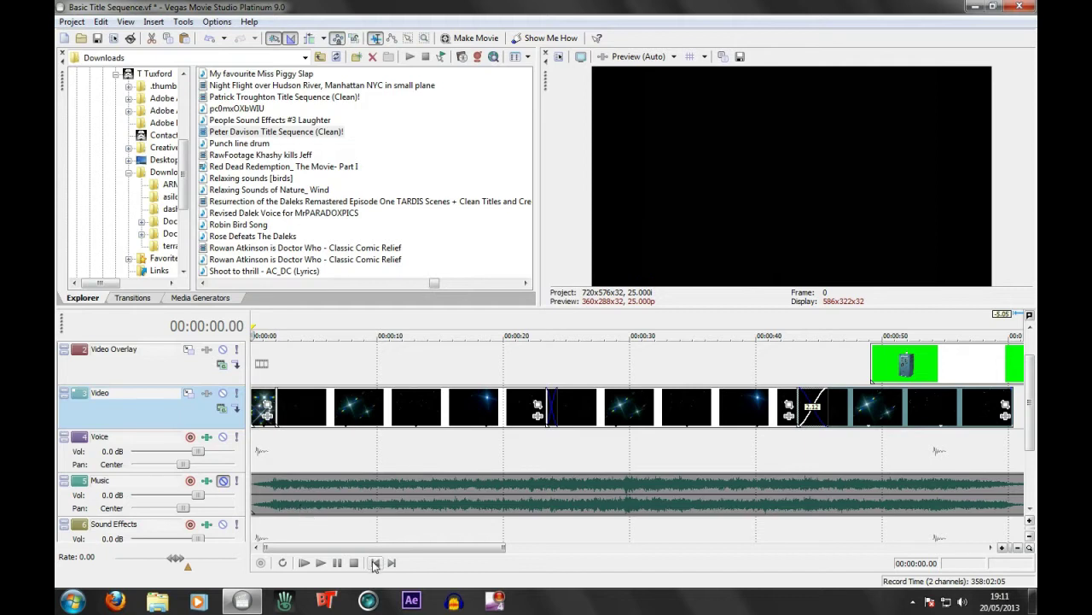
# - Move the green-screen police box clip down to the Video track at about 00:01:30 and duplicate the Video Overlay track
pyautogui.scroll(-5, 469, 401)
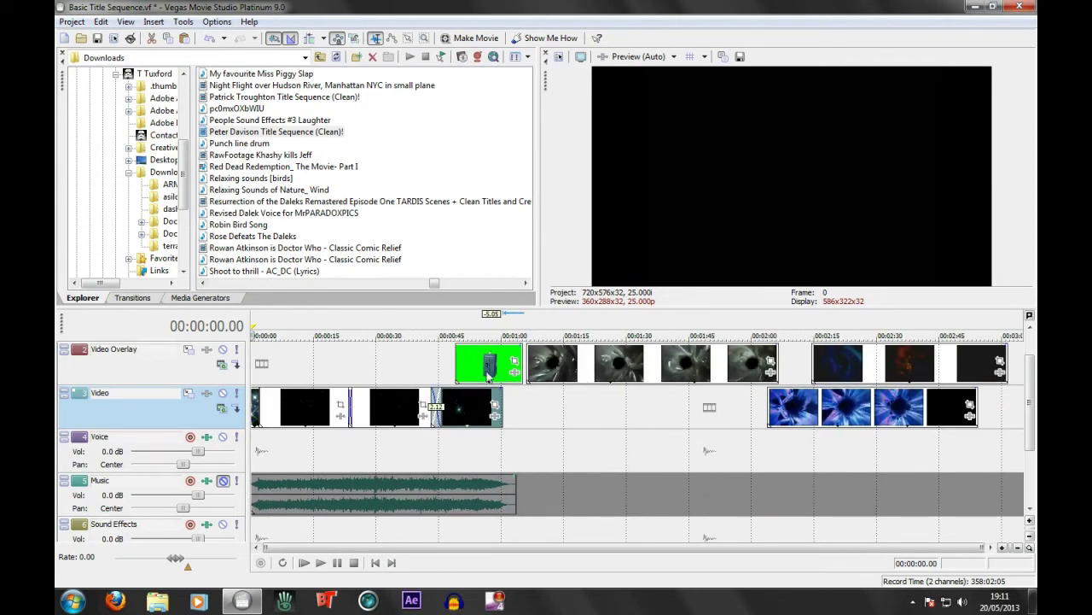
pyautogui.moveTo(488, 365); pyautogui.dragTo(664, 408)
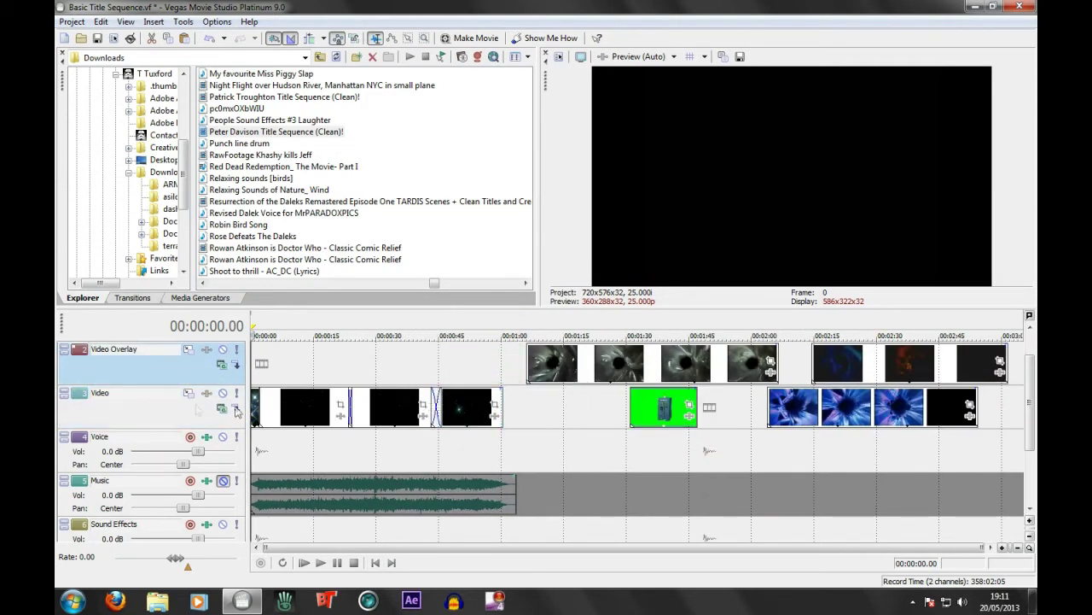
pyautogui.rightClick(173, 369)
pyautogui.click(201, 410)
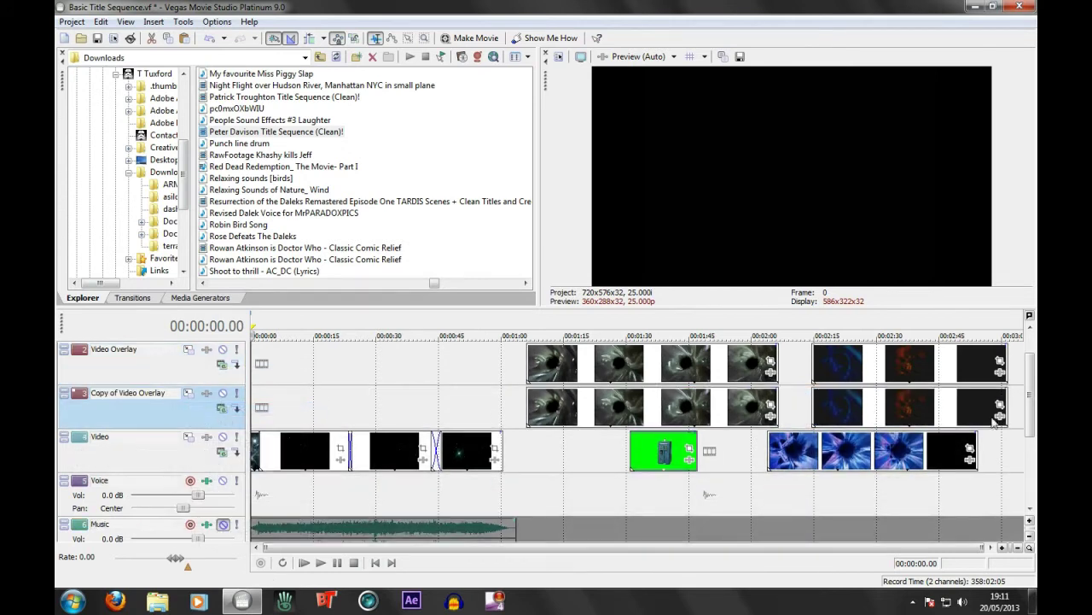
# - Delete the grey tunnel clip and the dark blue and red clip from the original Video Overlay track, keeping their copies
pyautogui.scroll(1, 1033, 416)
pyautogui.moveTo(392, 547); pyautogui.dragTo(535, 547)
pyautogui.click(465, 422)
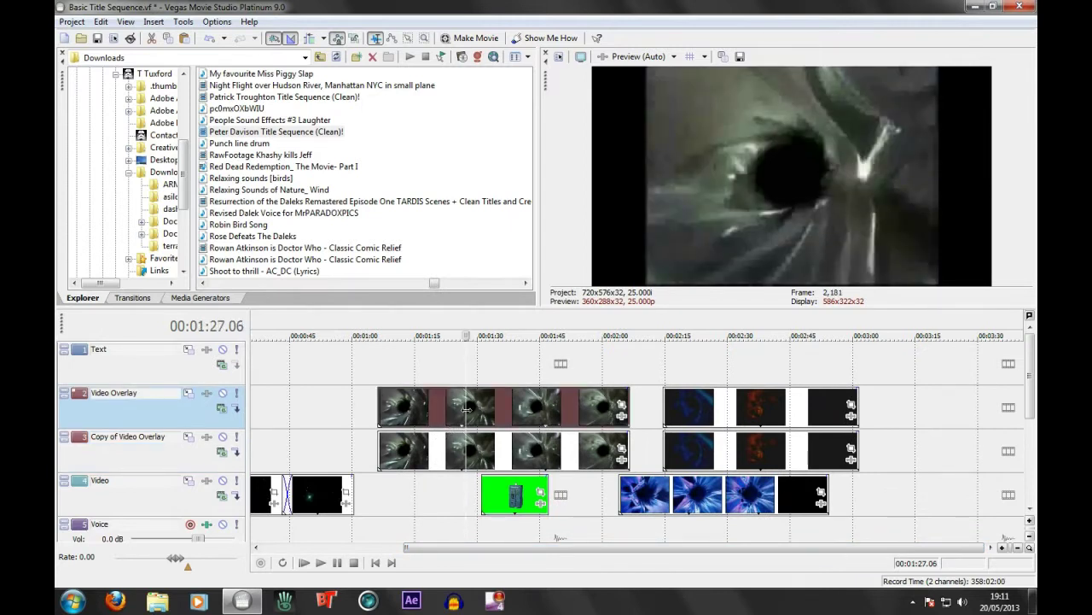
pyautogui.press('Delete')
pyautogui.click(709, 418)
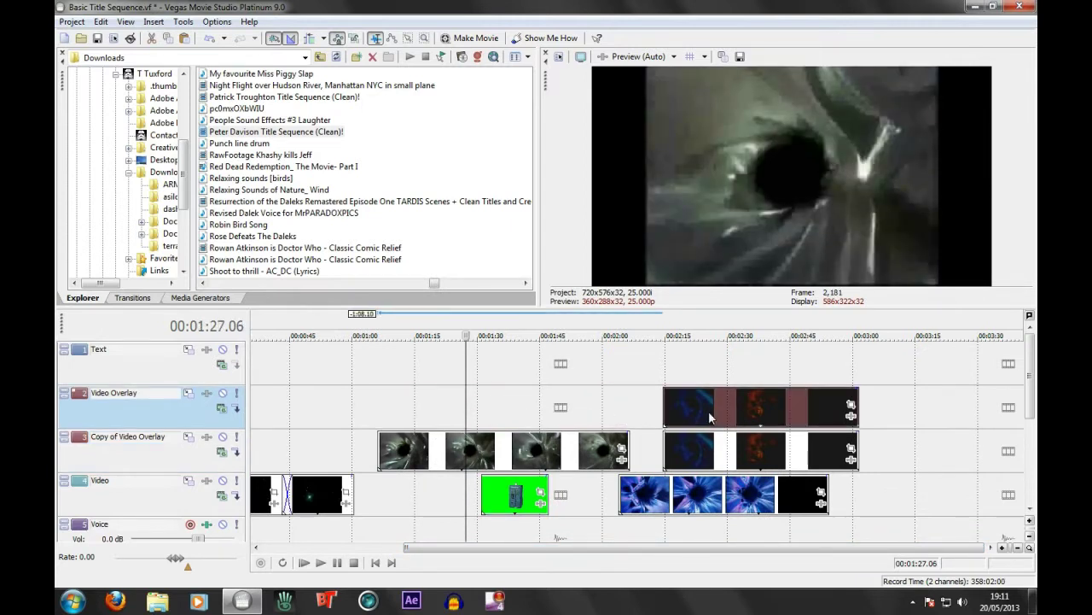
pyautogui.press('Delete')
pyautogui.click(702, 461)
pyautogui.rightClick(701, 461)
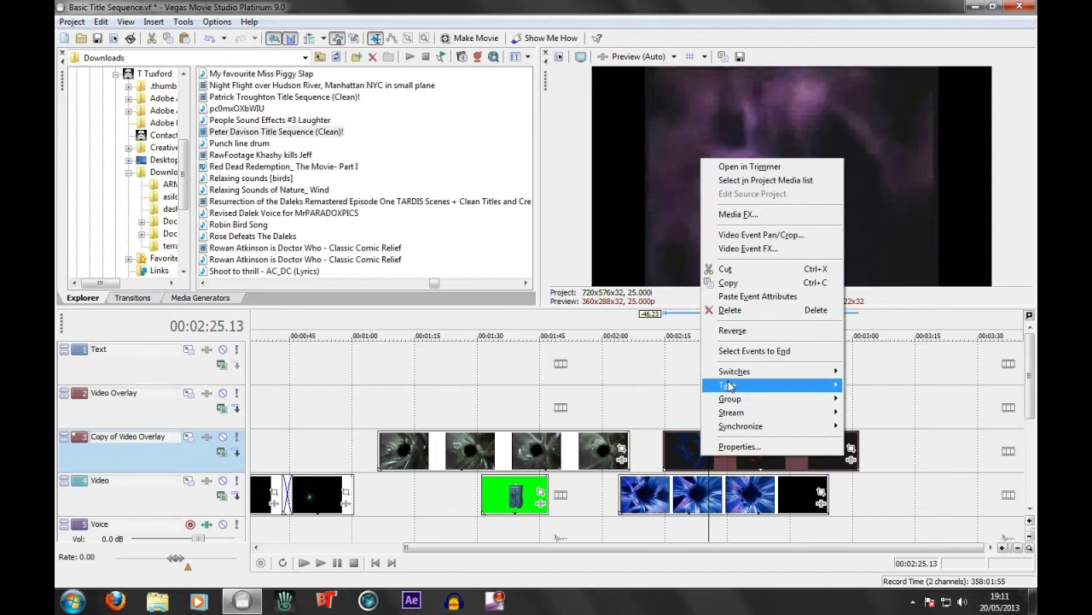
pyautogui.moveTo(732, 371)
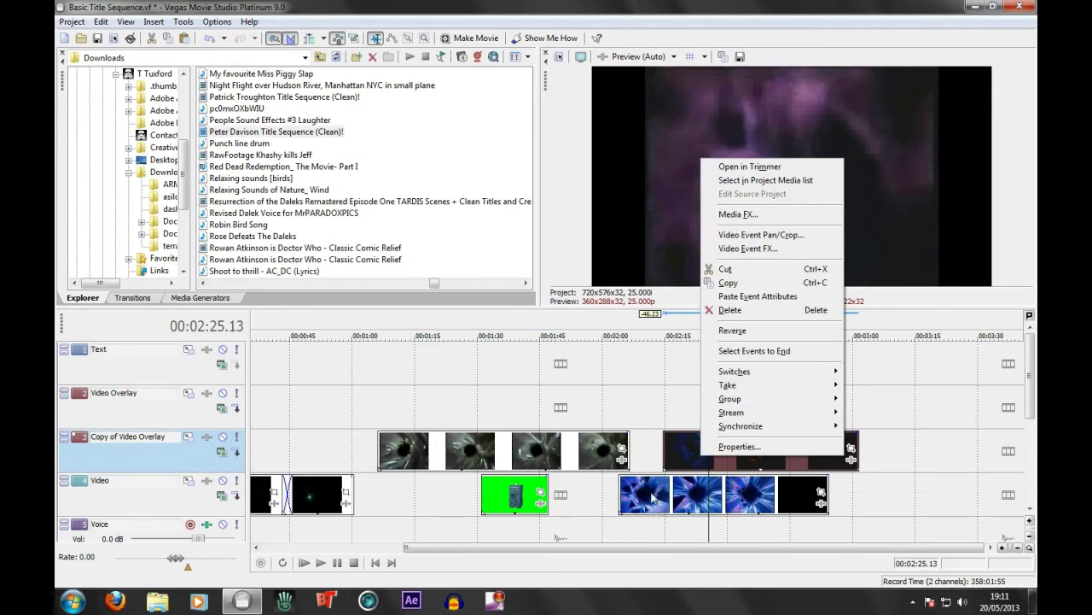
pyautogui.click(650, 495)
pyautogui.rightClick(651, 493)
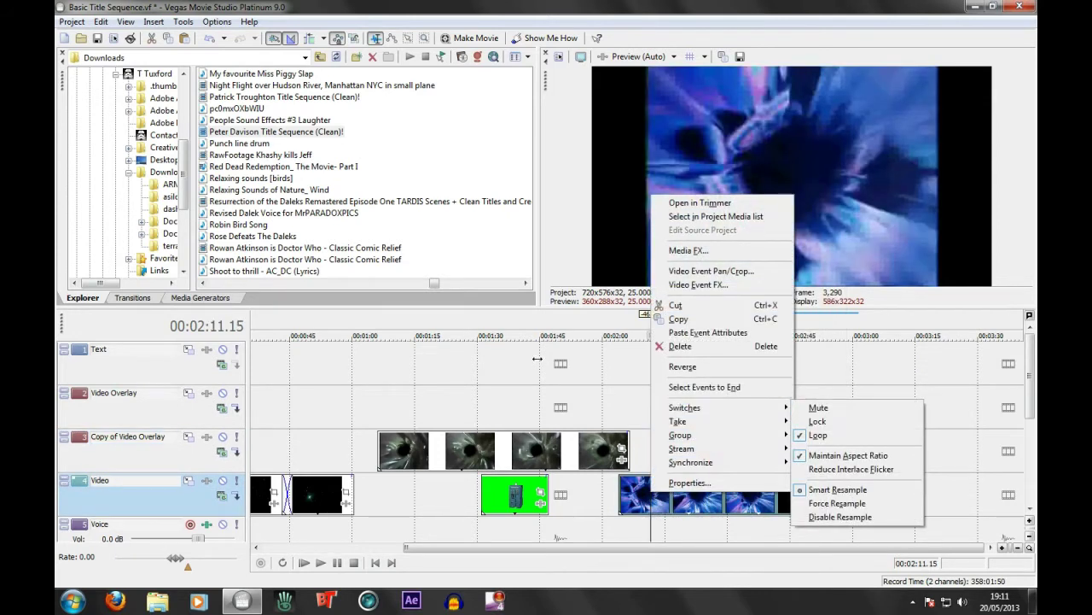
# - Shift the grey tunnel clip to about 00:01:15 and place the blue tunnel clip at the start of the Copy of Video Overlay track
pyautogui.click(538, 448)
pyautogui.moveTo(428, 461); pyautogui.dragTo(256, 461)
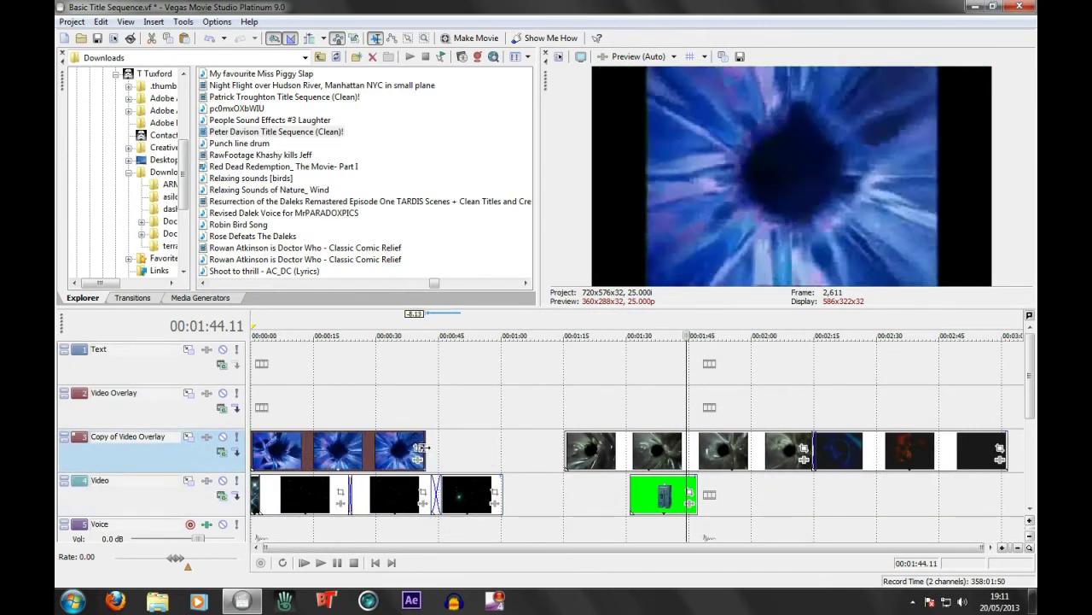
pyautogui.rightClick(316, 447)
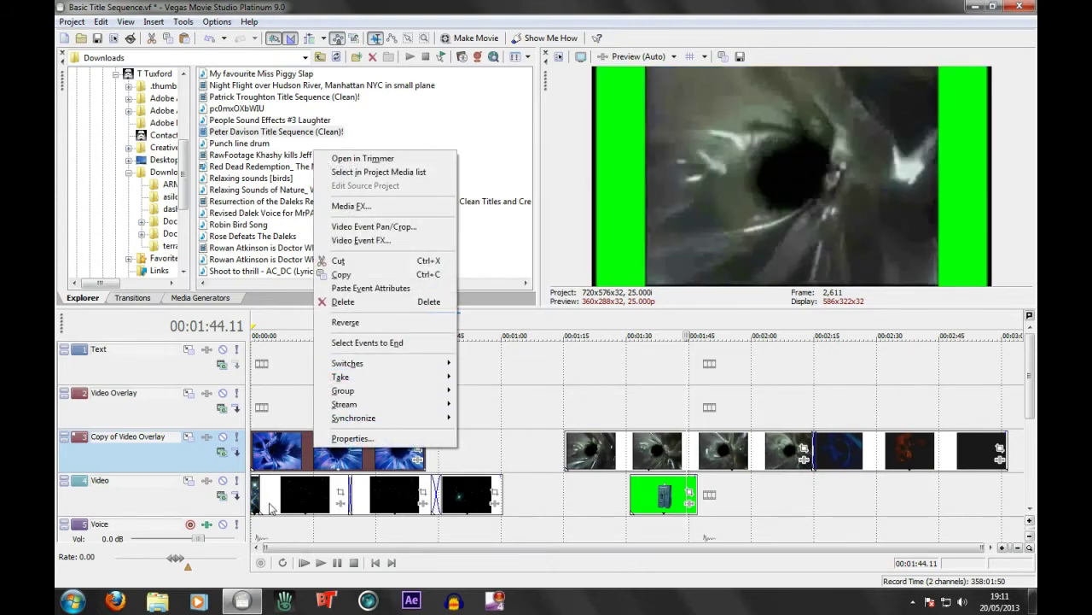
pyautogui.click(375, 563)
pyautogui.scroll(5, 318, 445)
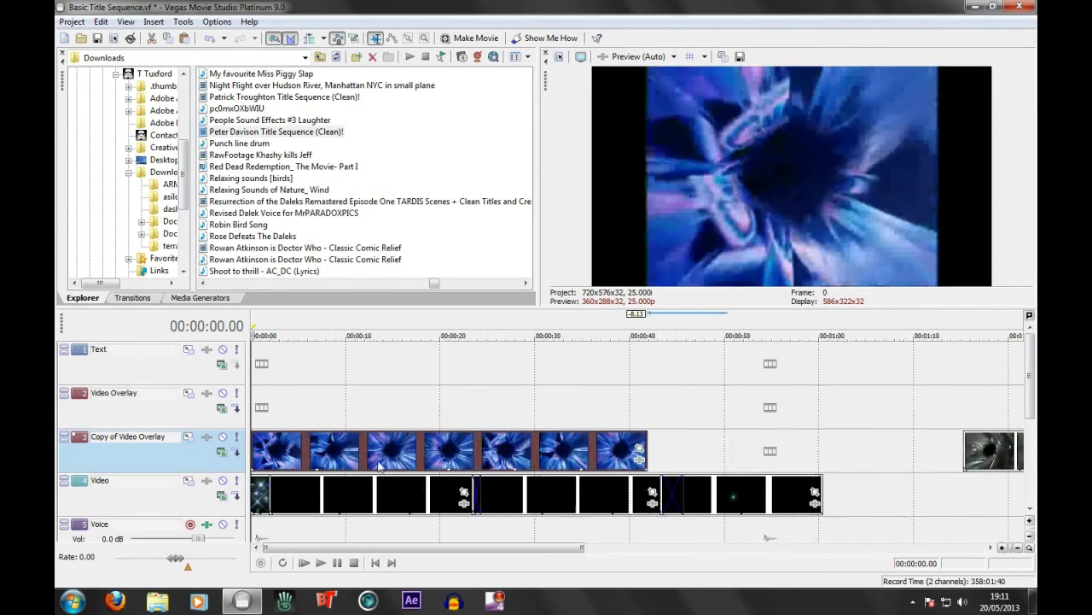
# - Try starting the blue tunnel clip at 00:00:01.09 and at about 00:00:02.05, checking it against the opening star flash
pyautogui.moveTo(315, 447); pyautogui.dragTo(310, 445)
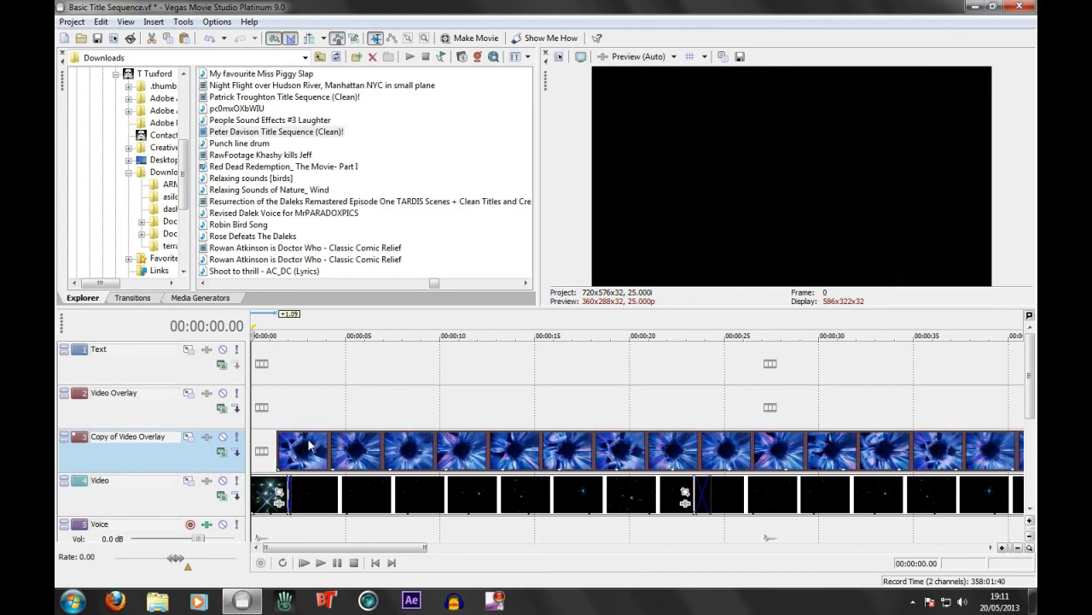
pyautogui.click(277, 457)
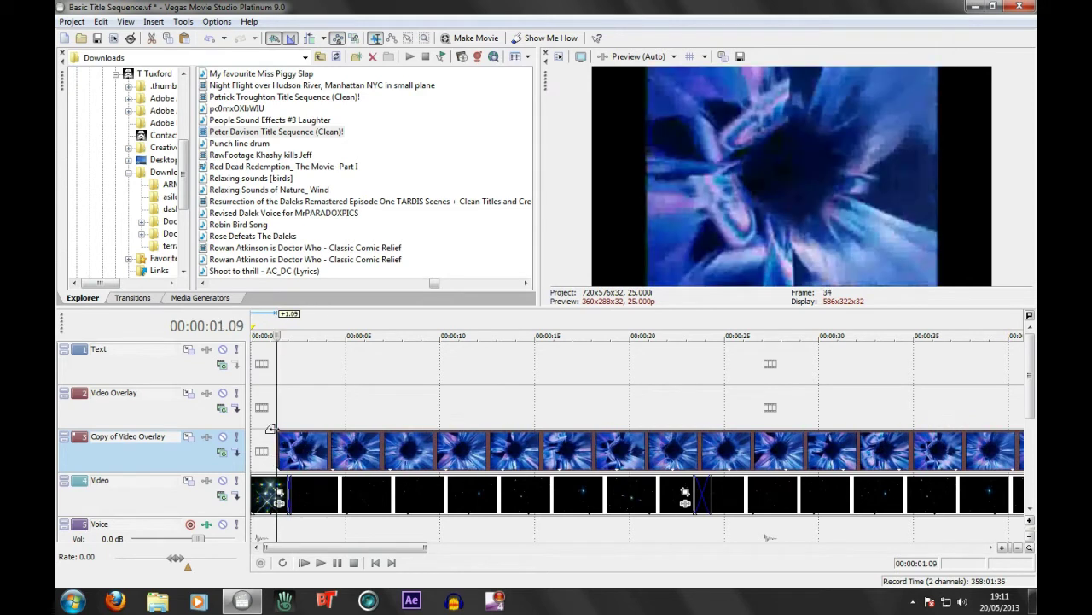
pyautogui.scroll(5, 307, 456)
pyautogui.click(332, 459)
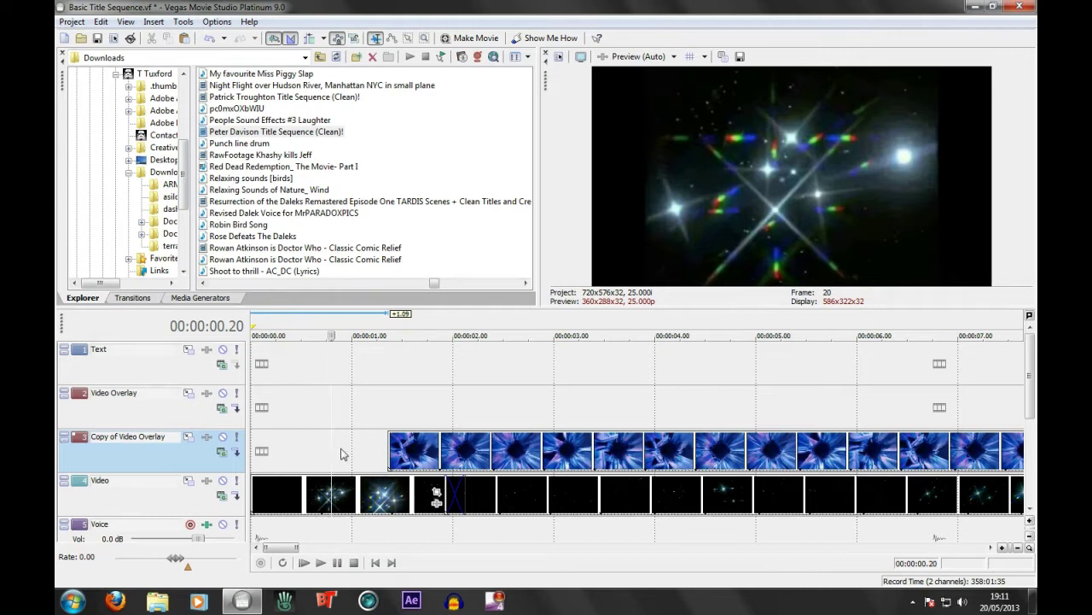
pyautogui.press('space')
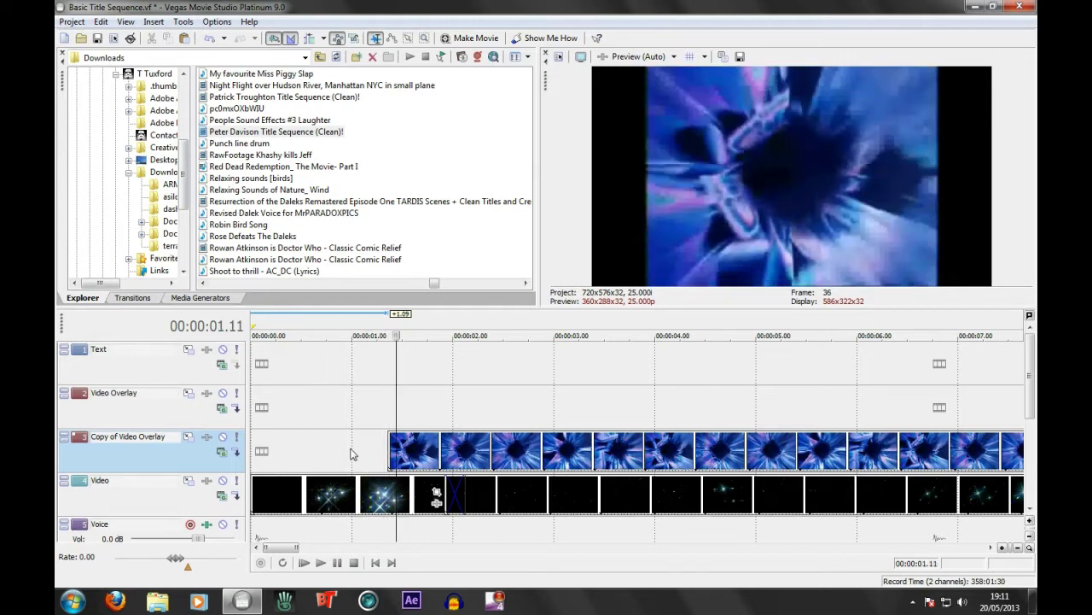
pyautogui.moveTo(440, 461); pyautogui.dragTo(522, 458)
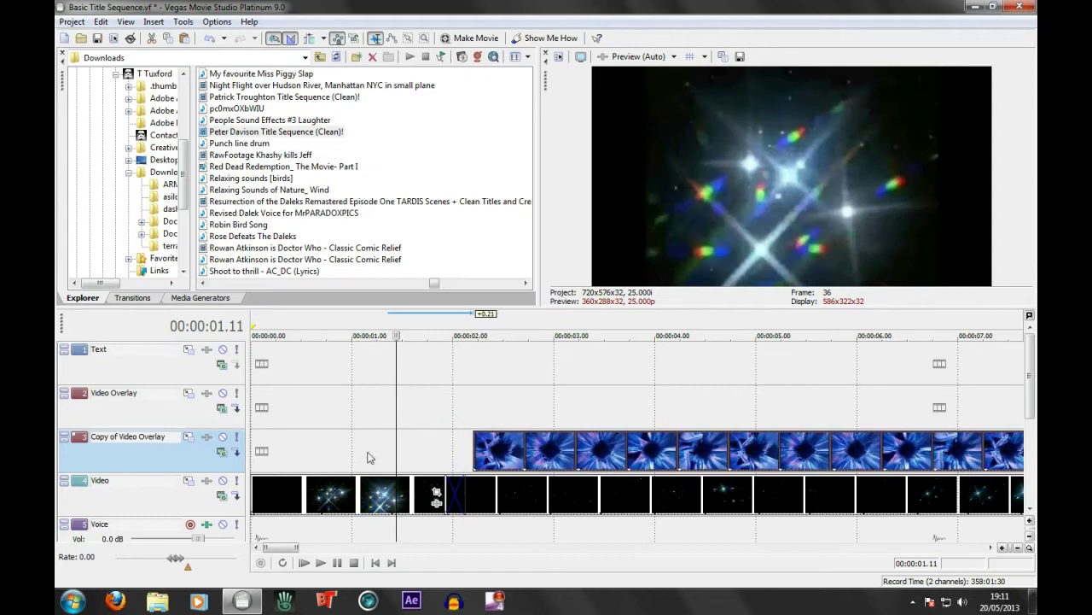
# - Find the frame just after the opening star flash and move the blue tunnel clip to start there, at 00:00:01.20
pyautogui.press('space')
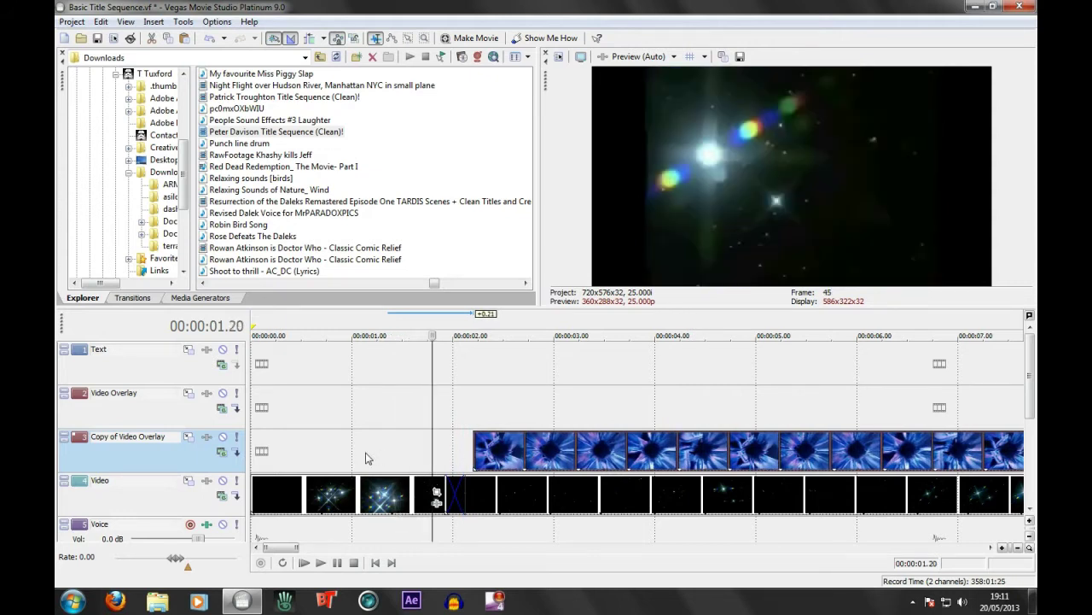
pyautogui.scroll(6, 436, 444)
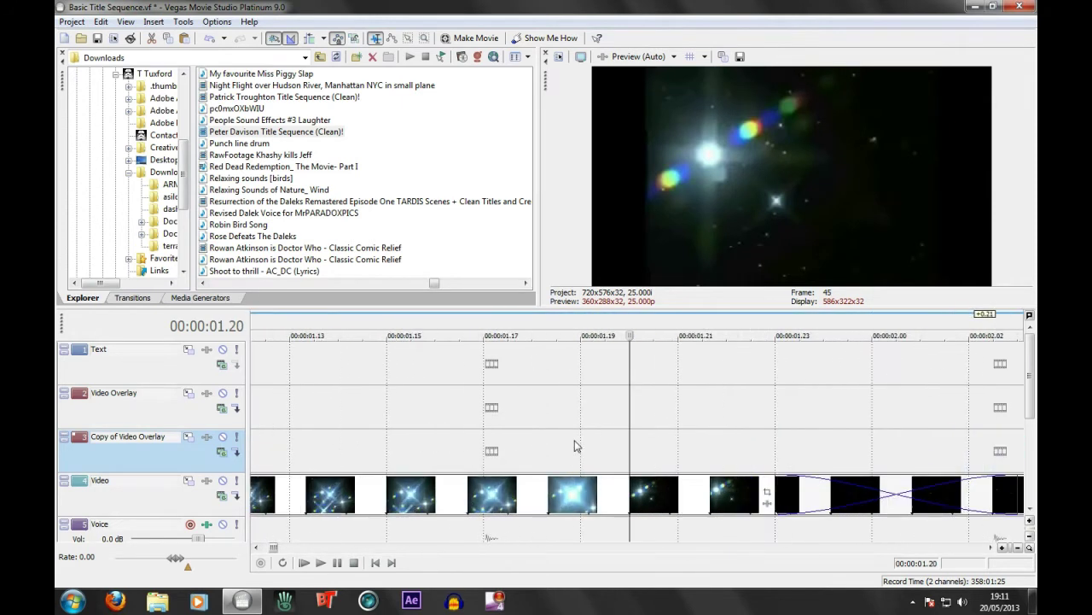
pyautogui.scroll(-2, 592, 448)
pyautogui.moveTo(575, 445); pyautogui.dragTo(656, 461)
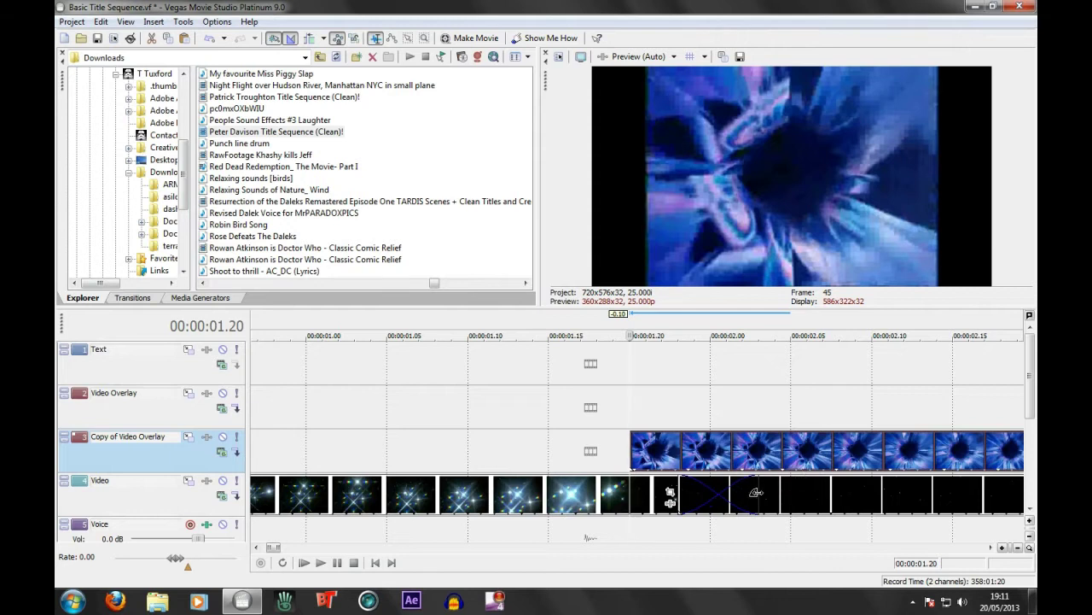
# - Add the Sony Chroma Keyer video effect to the blue tunnel clip
pyautogui.scroll(-4, 752, 444)
pyautogui.scroll(-10, 752, 444)
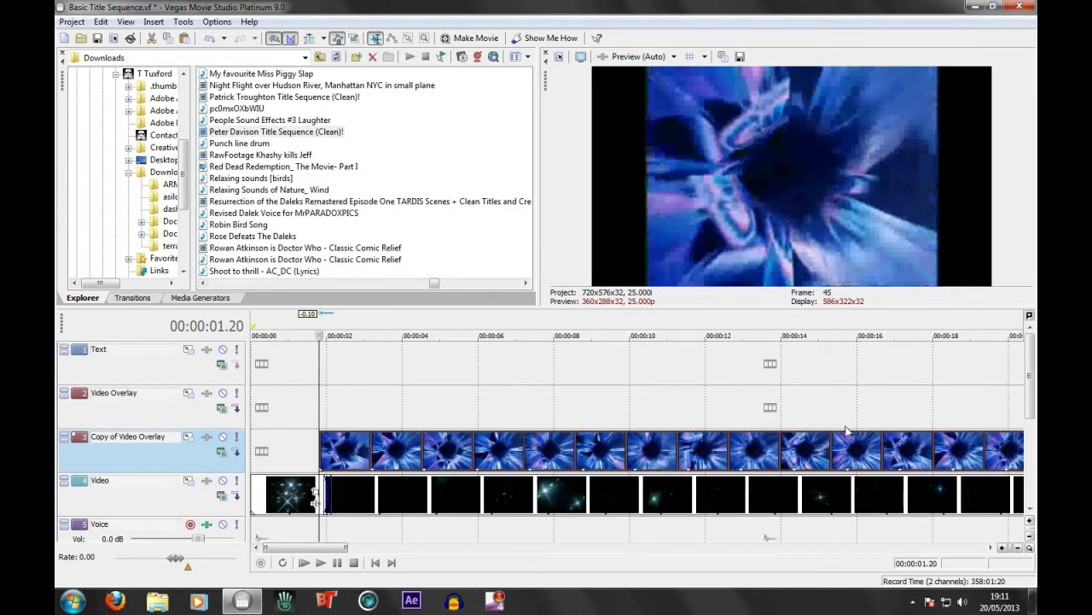
pyautogui.click(520, 461)
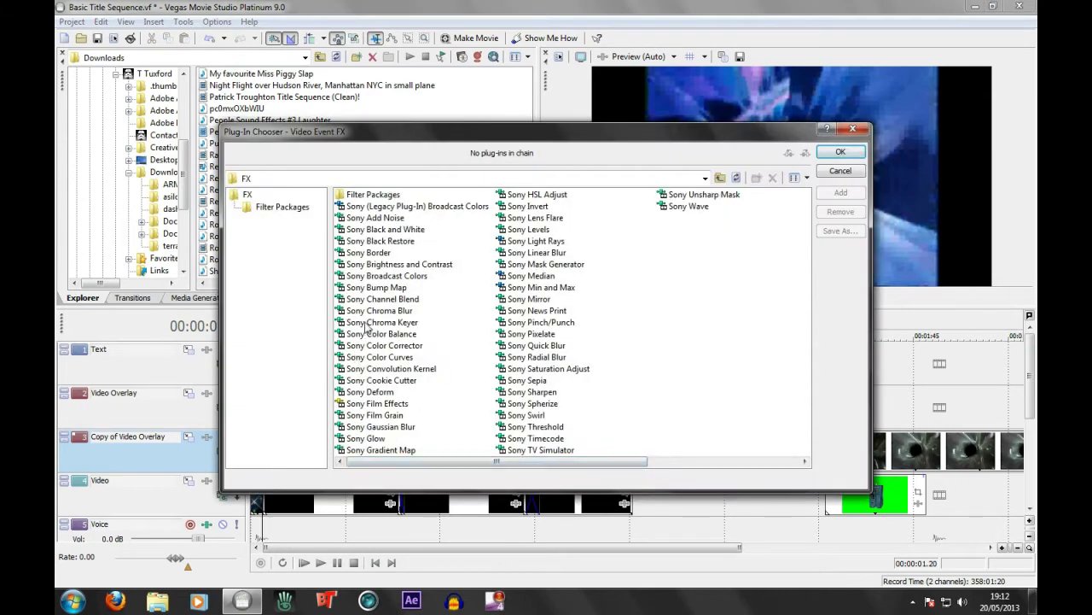
pyautogui.click(366, 323)
pyautogui.click(839, 192)
pyautogui.click(841, 151)
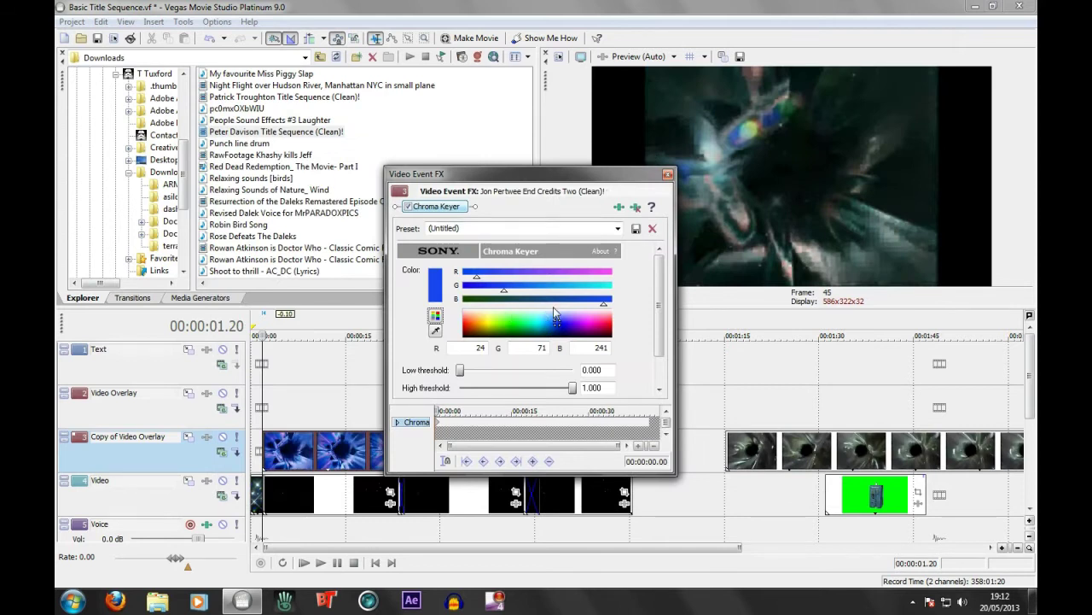
# - Try black and a light red (255, 73, 73) as the Chroma Keyer colour, checking the black key with Show mask only
pyautogui.scroll(-1, 658, 315)
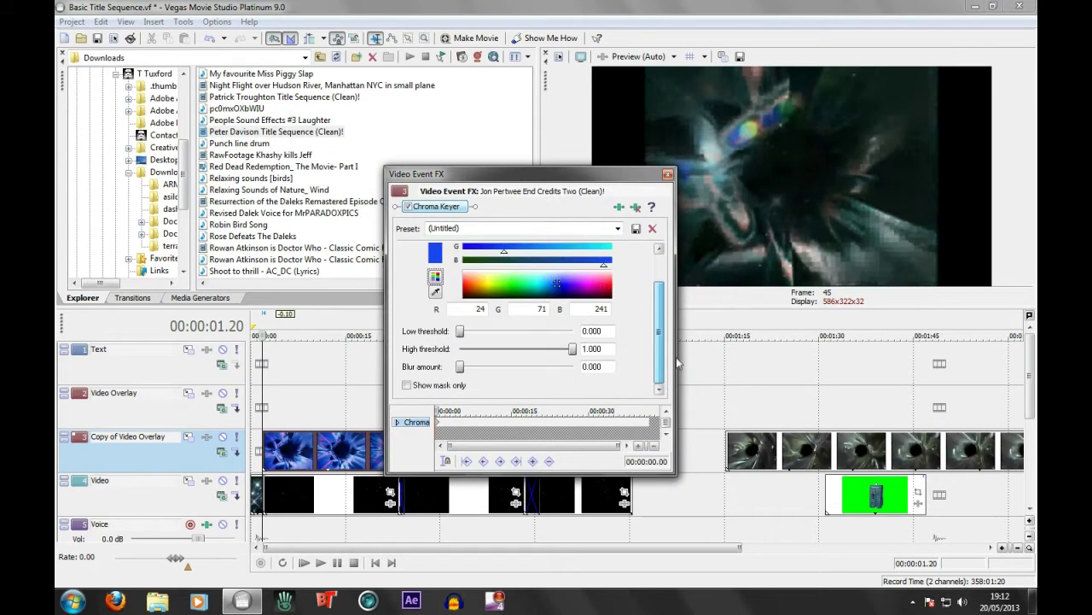
pyautogui.click(406, 385)
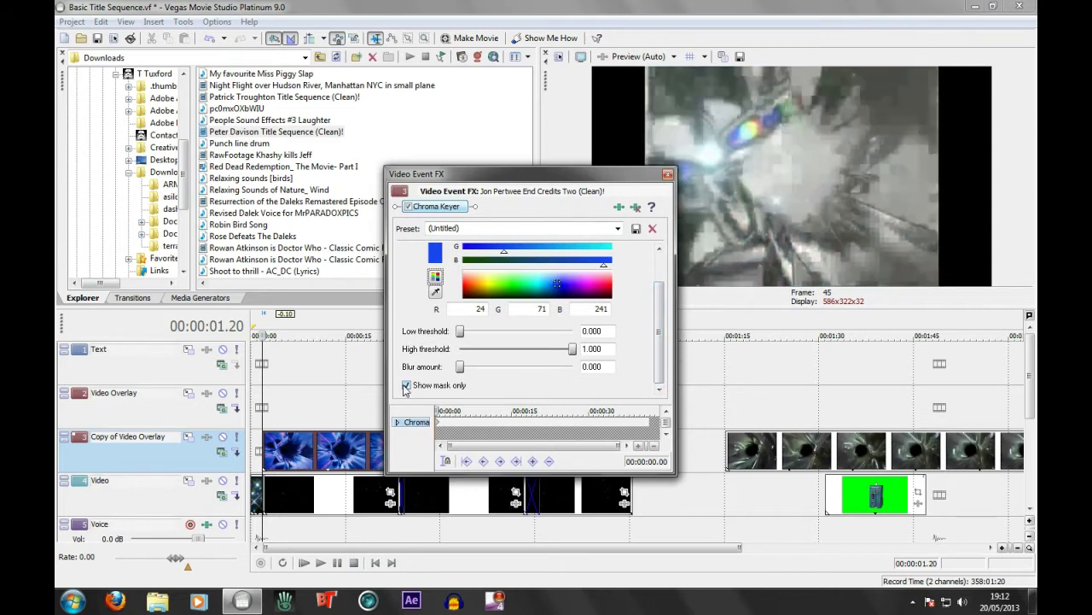
pyautogui.moveTo(467, 293); pyautogui.dragTo(616, 301)
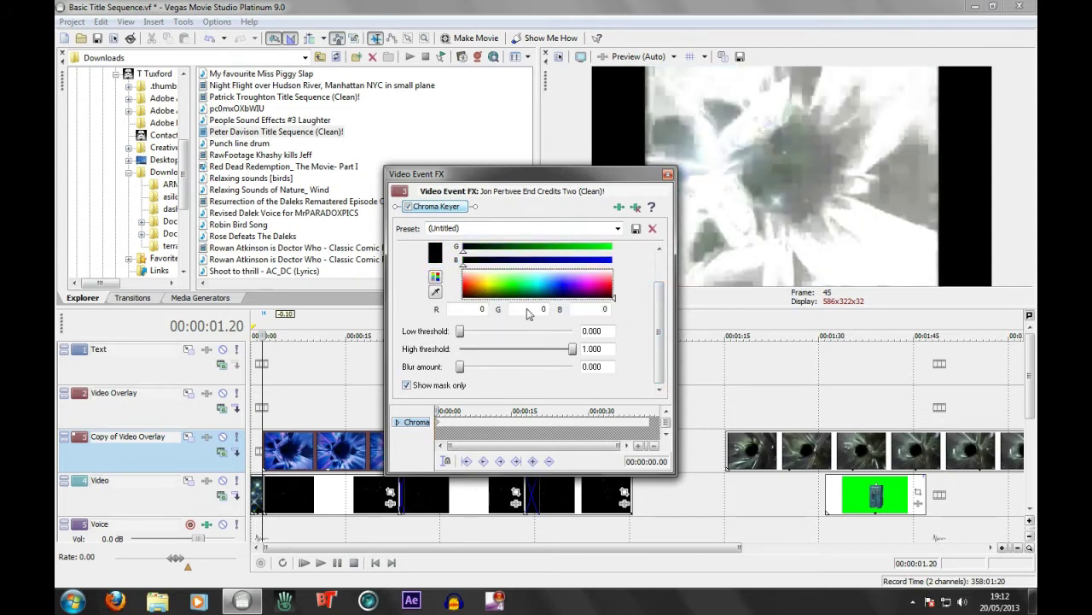
pyautogui.click(407, 386)
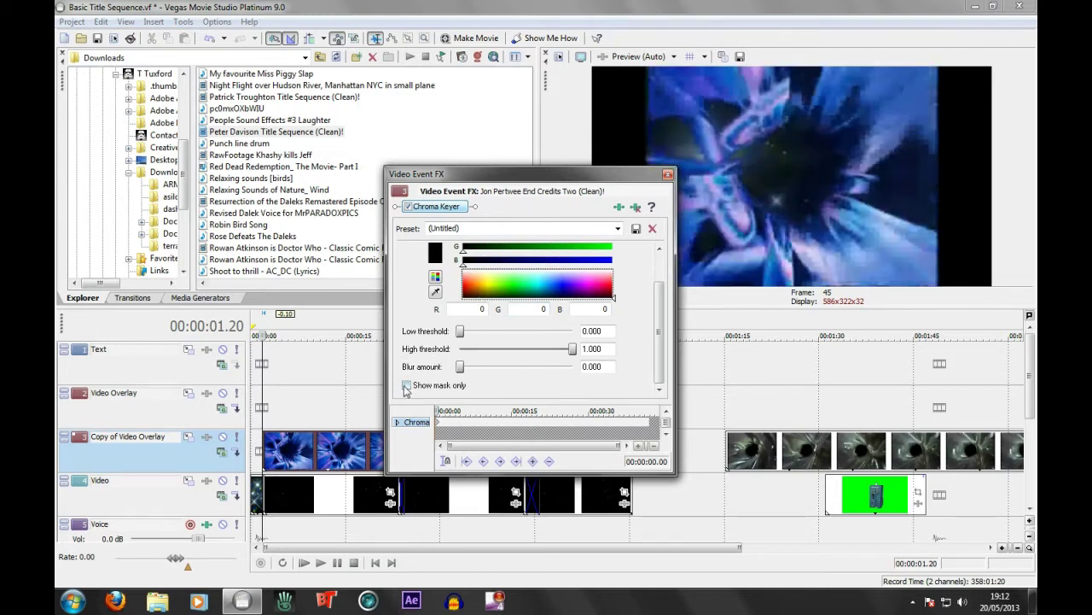
pyautogui.moveTo(466, 288); pyautogui.dragTo(454, 284)
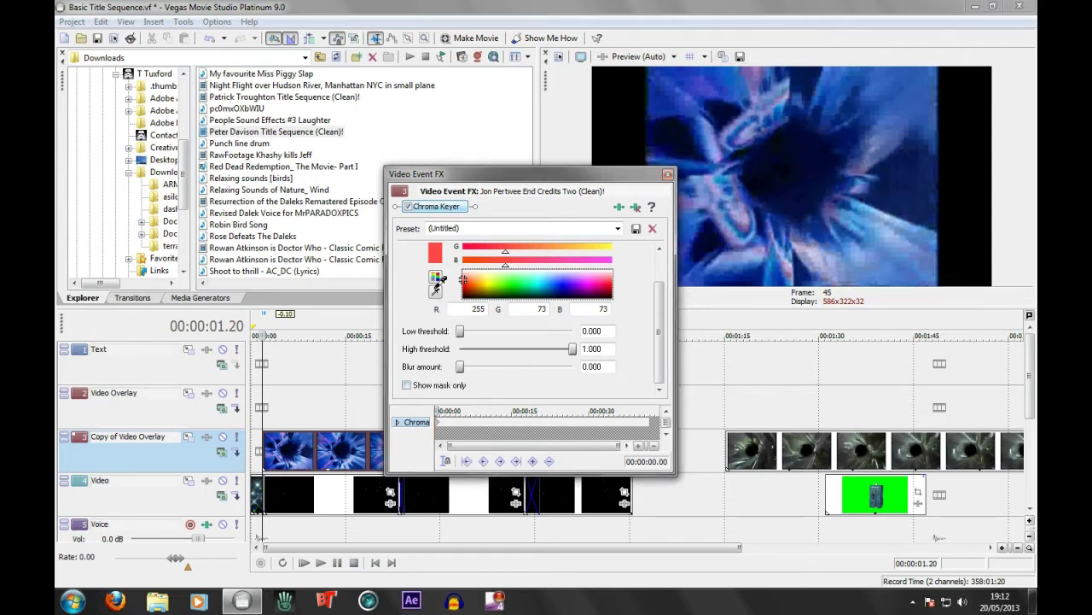
# - Sample the tunnel's dark blue (0, 8, 36) as key colour, and set low threshold 0.315, high threshold 0.800 and blur 0.290 in mask view
pyautogui.click(683, 143)
pyautogui.click(408, 386)
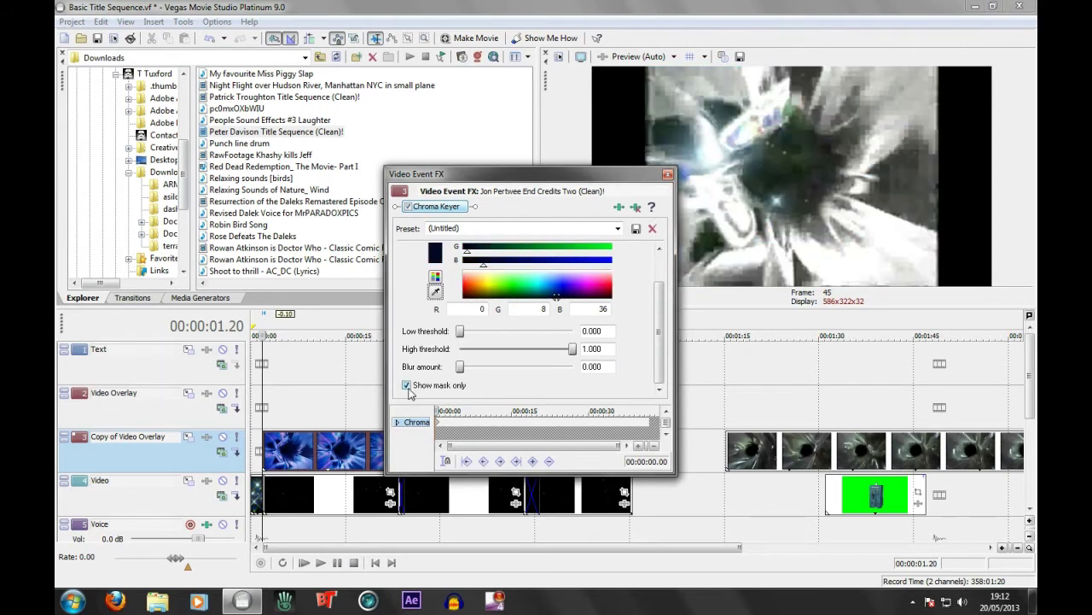
pyautogui.moveTo(461, 335); pyautogui.dragTo(487, 345)
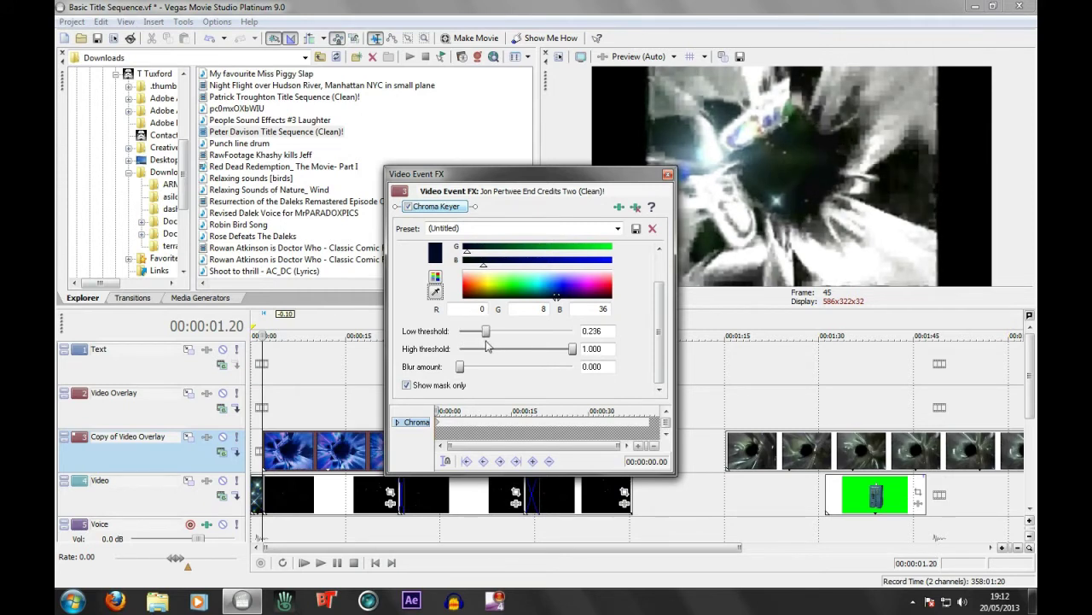
pyautogui.moveTo(570, 354); pyautogui.dragTo(543, 359)
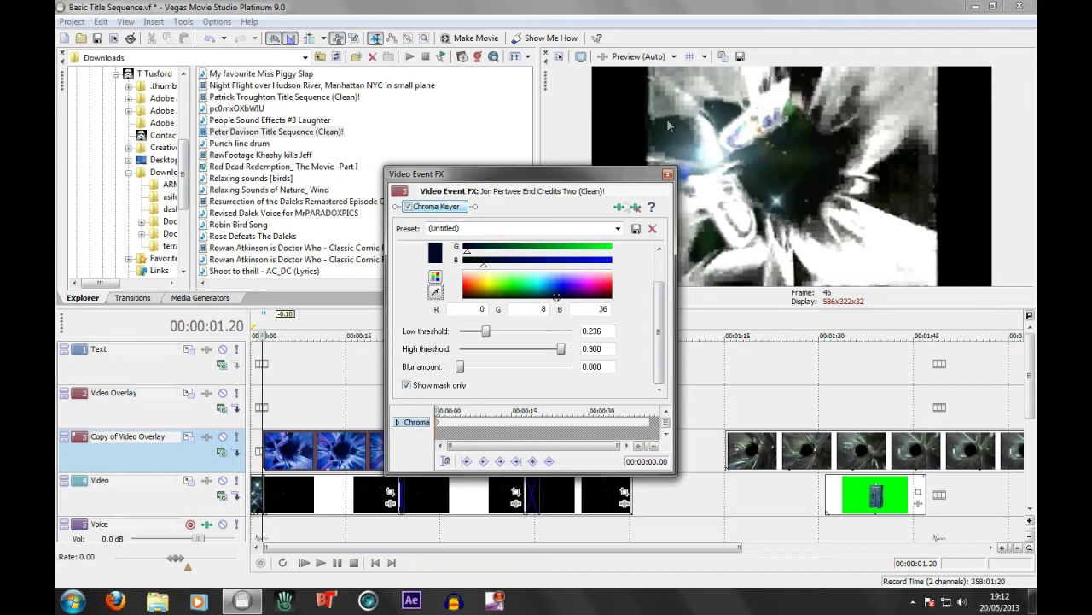
pyautogui.moveTo(563, 353); pyautogui.dragTo(492, 370)
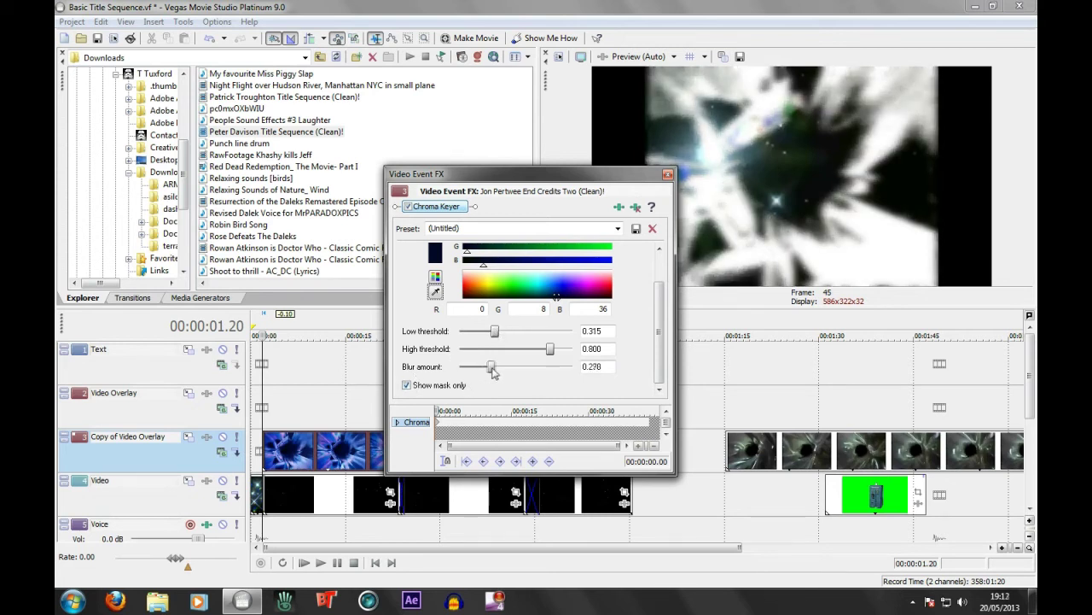
# - Turn off Show mask only and play the keyed tunnel over the starfield from the start
pyautogui.click(407, 386)
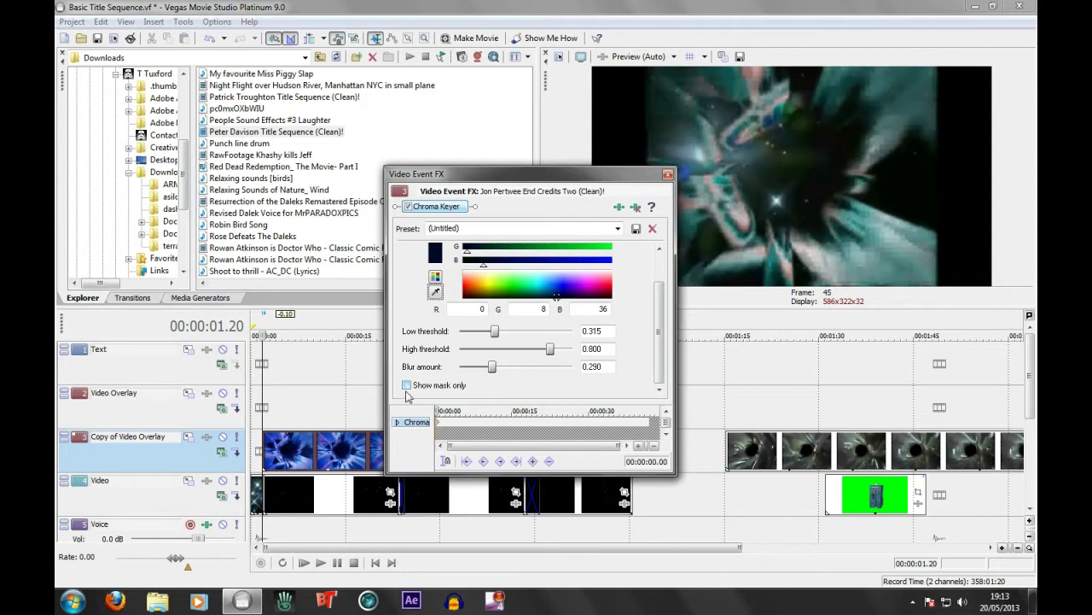
pyautogui.click(376, 562)
pyautogui.click(321, 563)
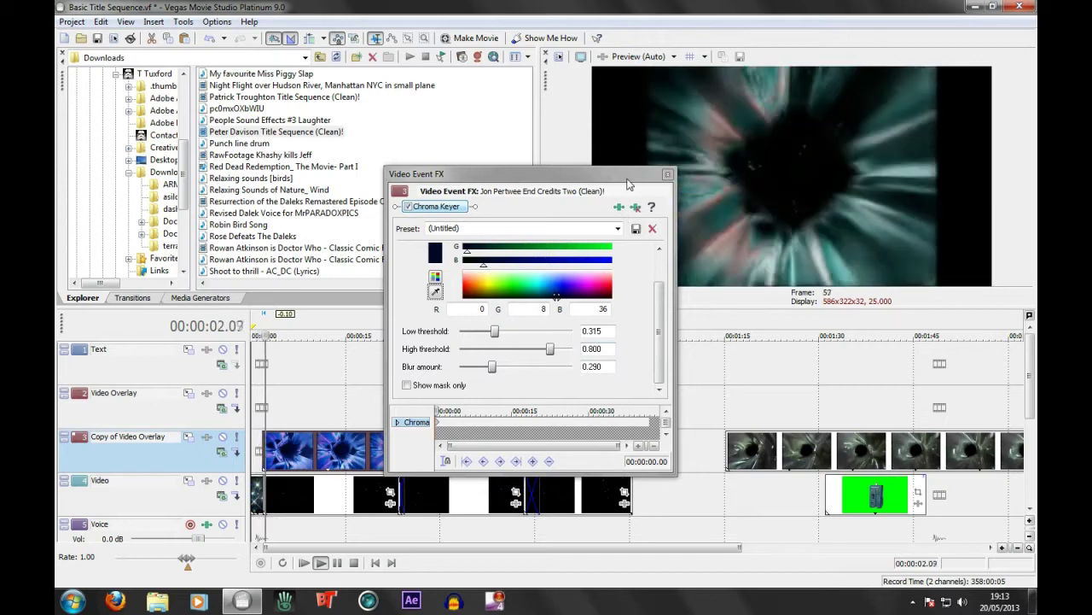
# - Close the effect settings and replay the keyed tunnel over the starfield from the start
pyautogui.click(667, 175)
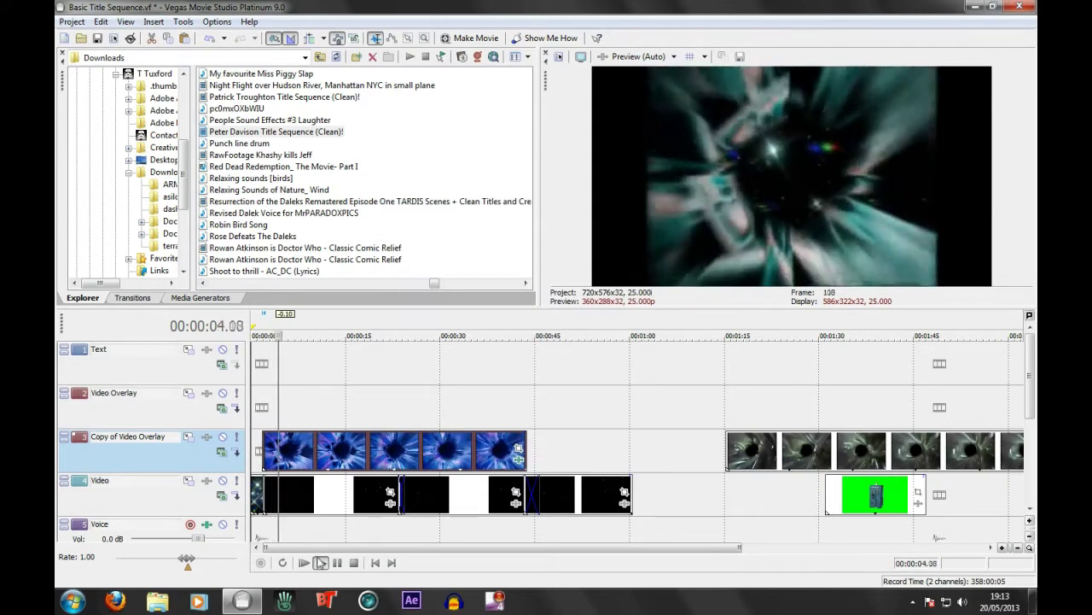
pyautogui.click(354, 563)
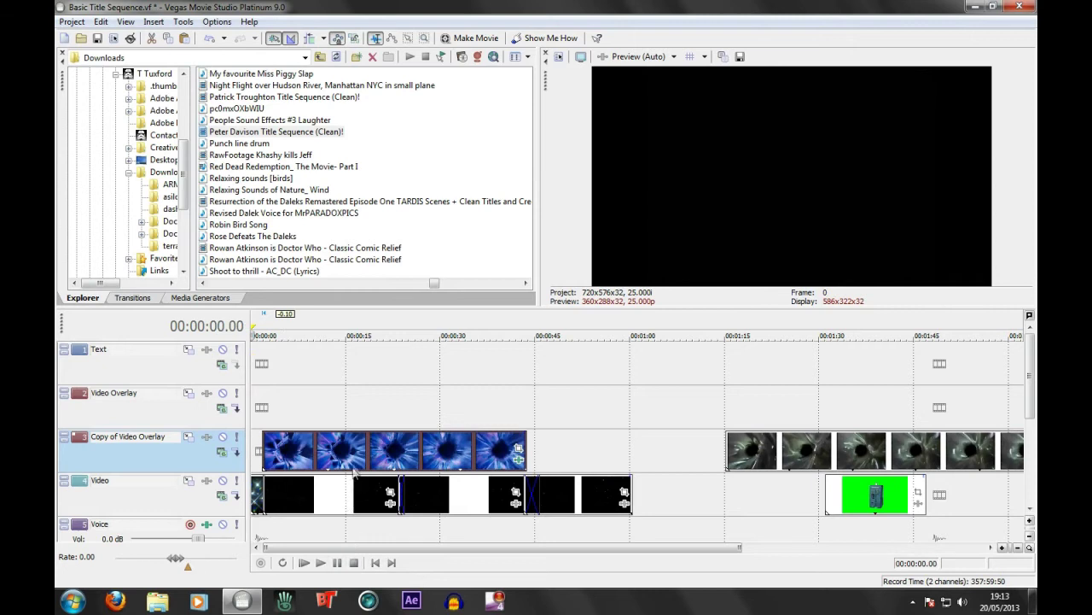
pyautogui.rightClick(354, 471)
pyautogui.press('Escape')
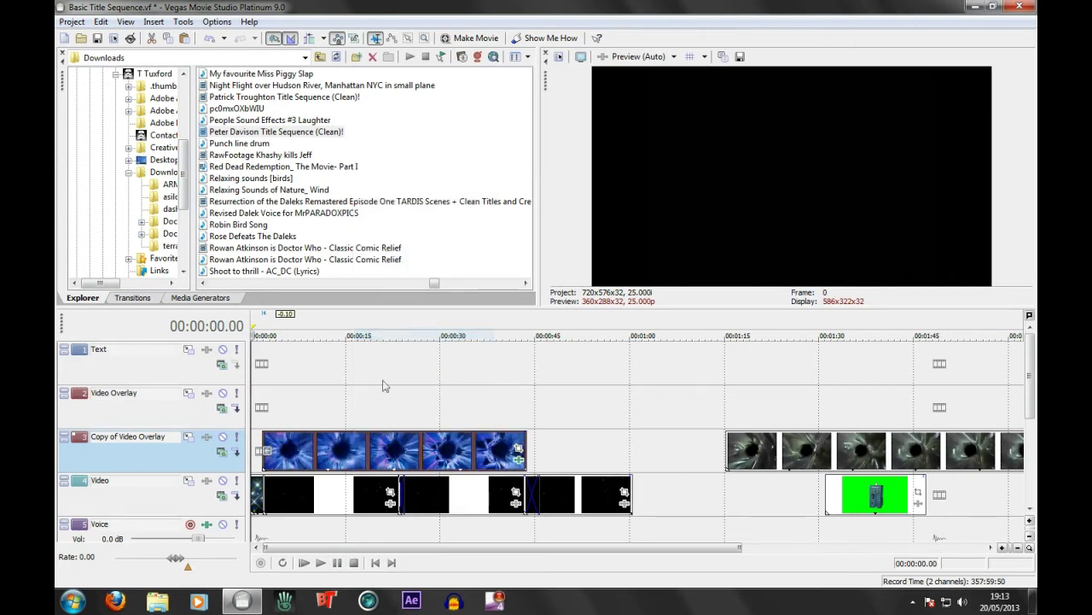
pyautogui.click(320, 562)
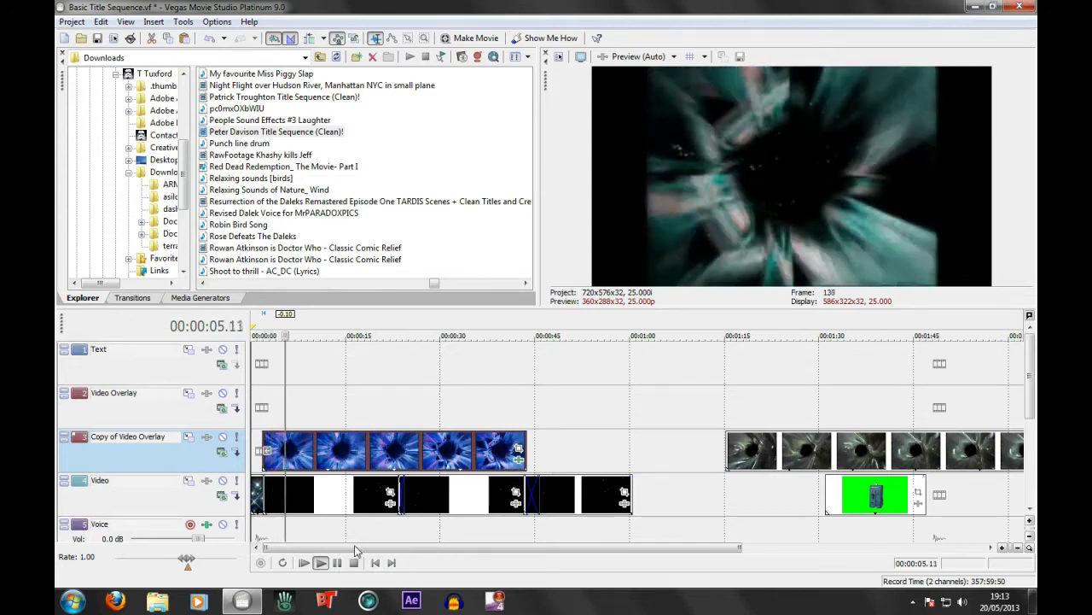
pyautogui.click(337, 563)
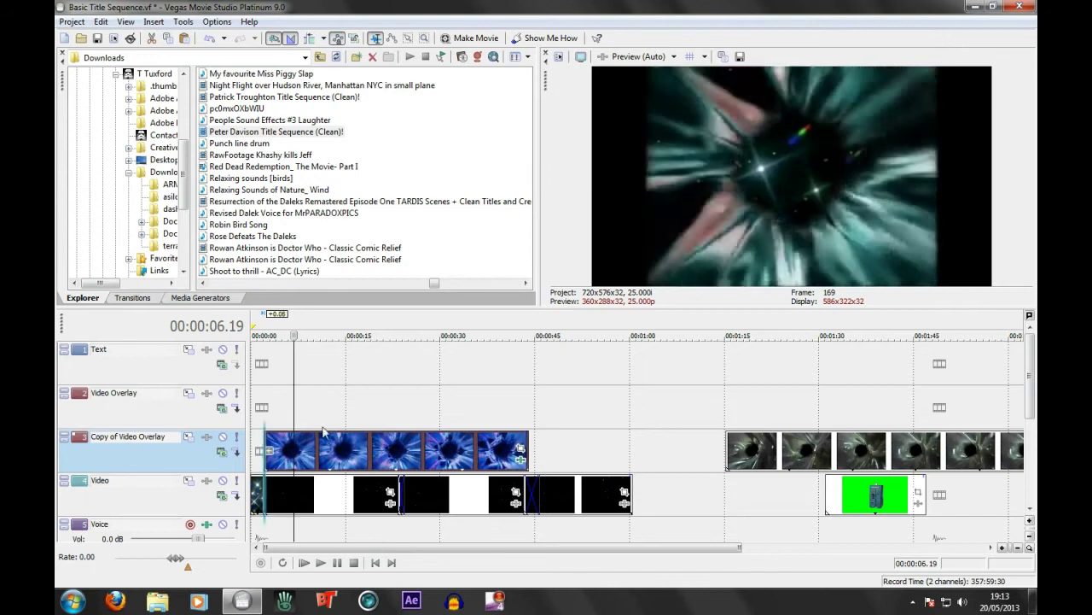
# - Move the blue tunnel clip up to the Video Overlay track, place the grey tunnel clip beneath it at the same start, and play the layered result
pyautogui.moveTo(322, 431); pyautogui.dragTo(321, 418)
pyautogui.moveTo(736, 451); pyautogui.dragTo(274, 450)
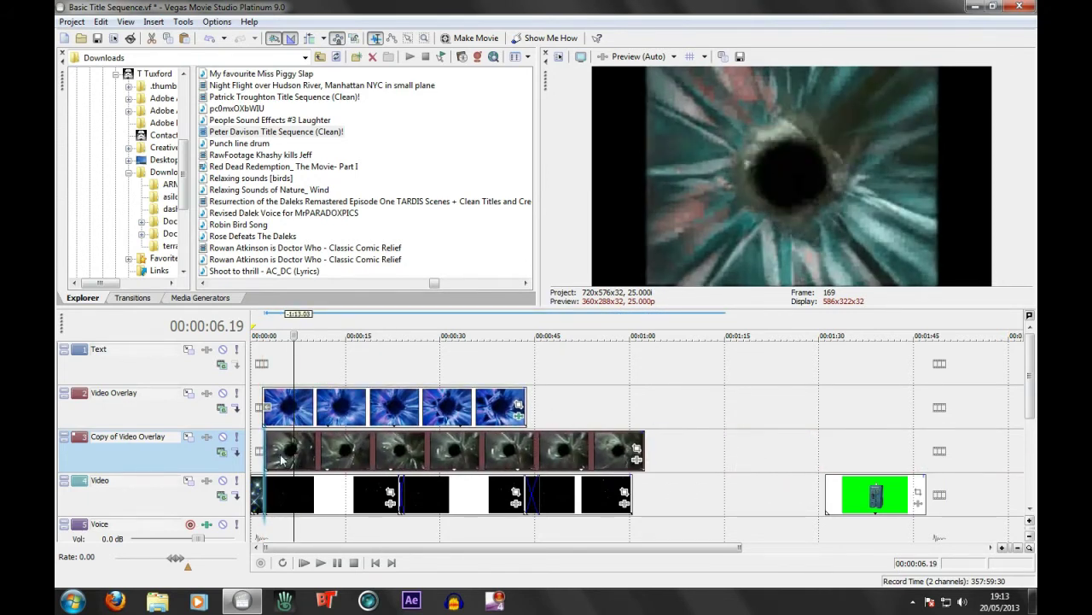
pyautogui.scroll(3, 382, 454)
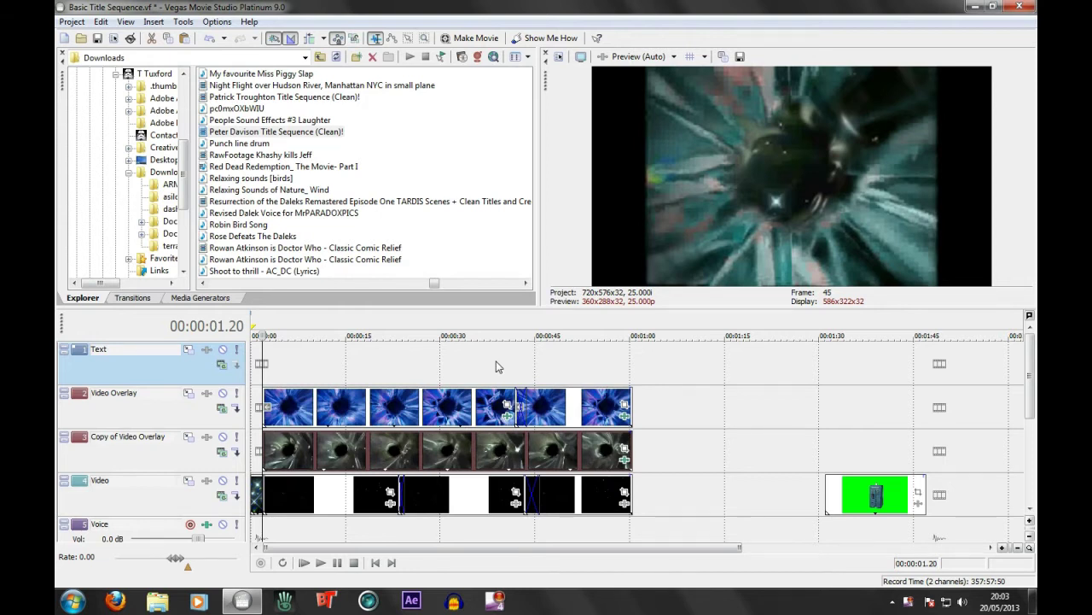
pyautogui.press('space')
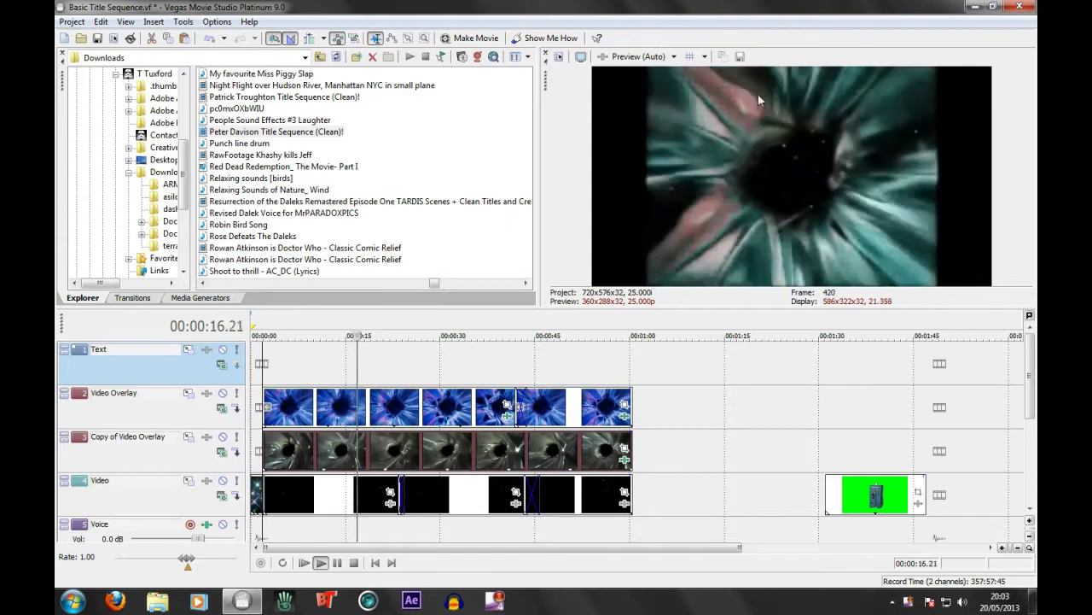
pyautogui.click(355, 562)
# - Move both blue tunnel clips up to the Text track, and place the dark vortex clip on Video Overlay, aligned with the start of the tunnels
pyautogui.moveTo(335, 402); pyautogui.dragTo(331, 358)
pyautogui.moveTo(568, 395); pyautogui.dragTo(567, 368)
pyautogui.moveTo(646, 547); pyautogui.dragTo(922, 555)
pyautogui.click(790, 454)
pyautogui.doubleClick(790, 454)
pyautogui.doubleClick(602, 458)
pyautogui.doubleClick(681, 456)
pyautogui.scroll(-2, 677, 373)
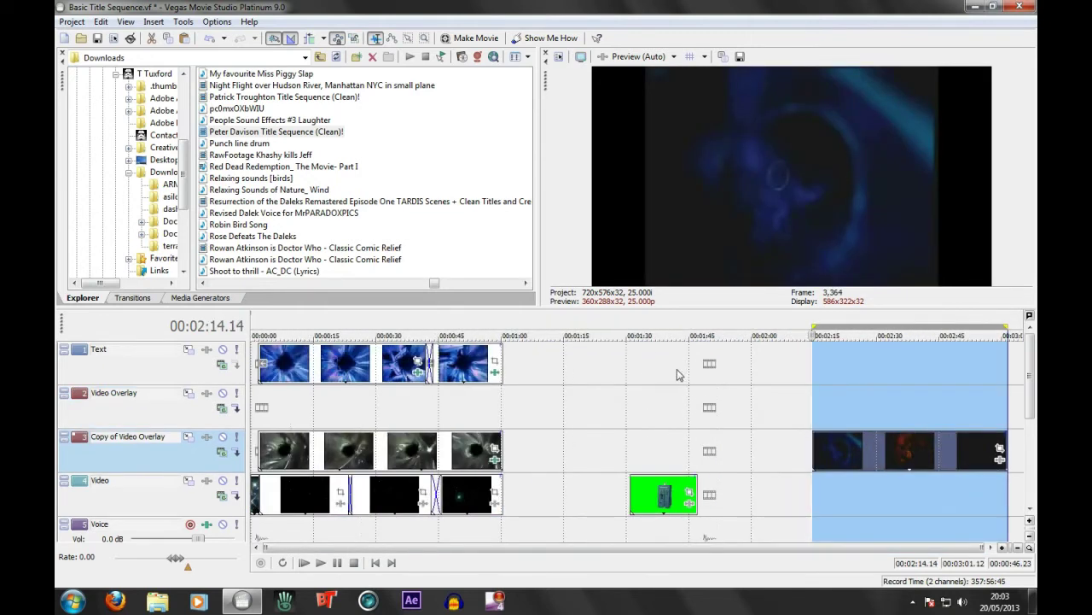
pyautogui.hotkey('ctrl', 'a')
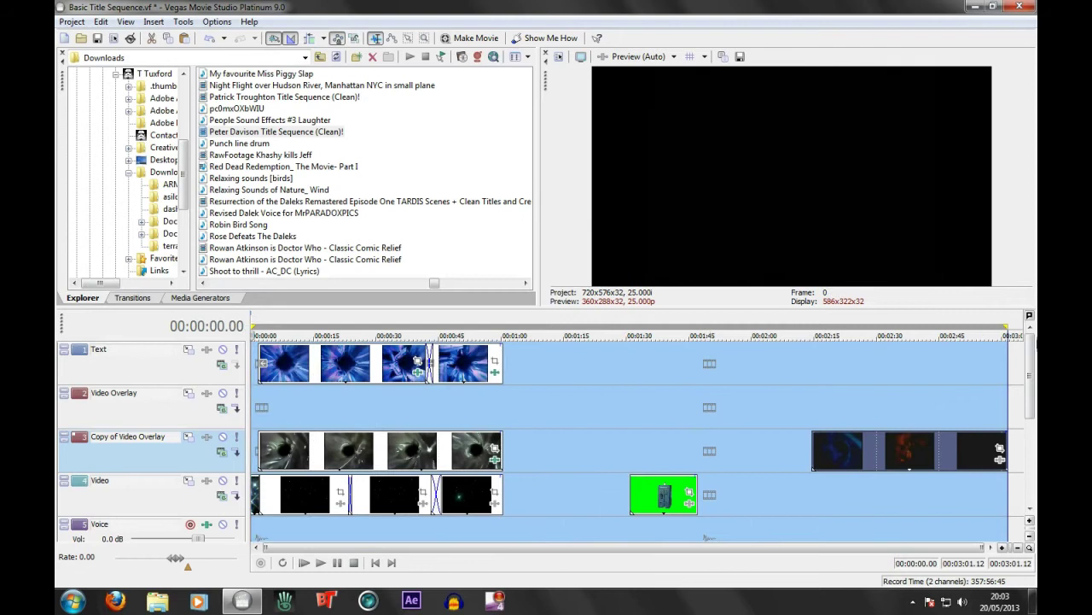
pyautogui.click(828, 444)
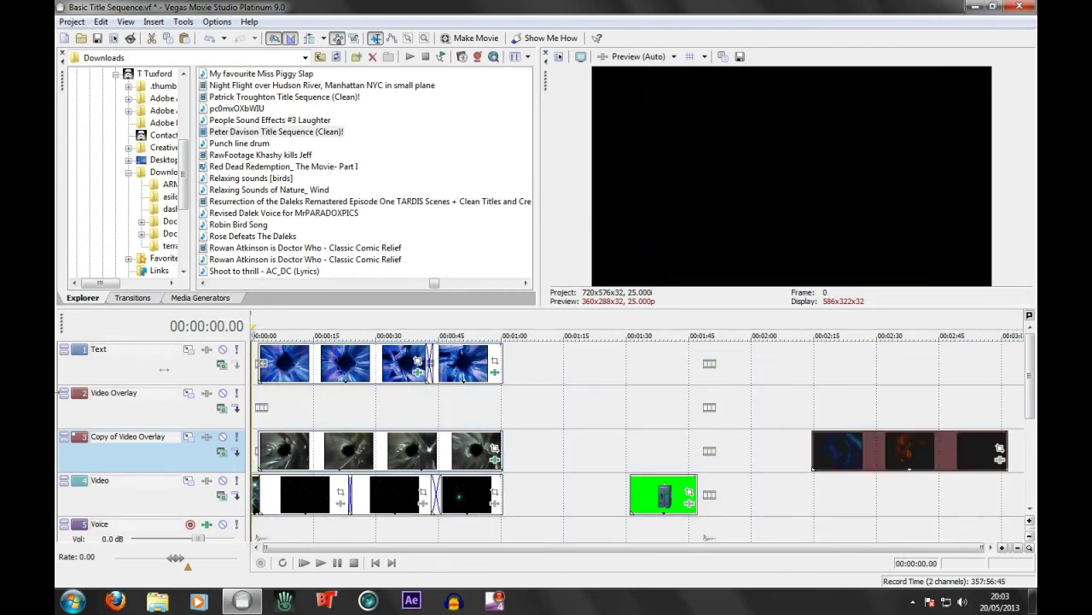
pyautogui.moveTo(828, 444); pyautogui.dragTo(337, 398)
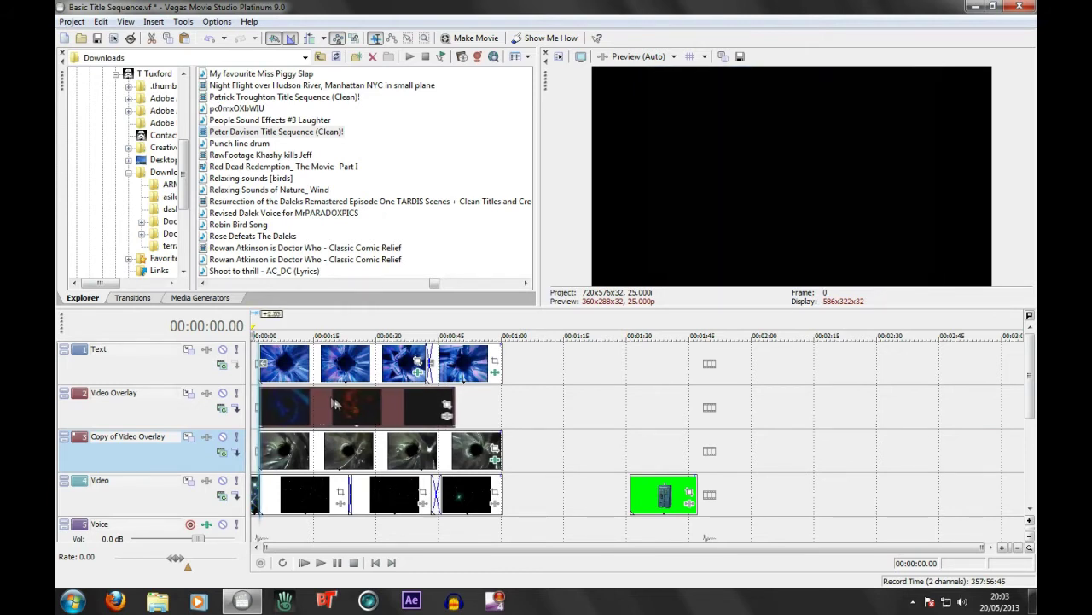
# - Trim the end of the vortex clip on Video Overlay back to about the 10-second mark
pyautogui.click(257, 373)
pyautogui.scroll(3, 312, 443)
pyautogui.press('space')
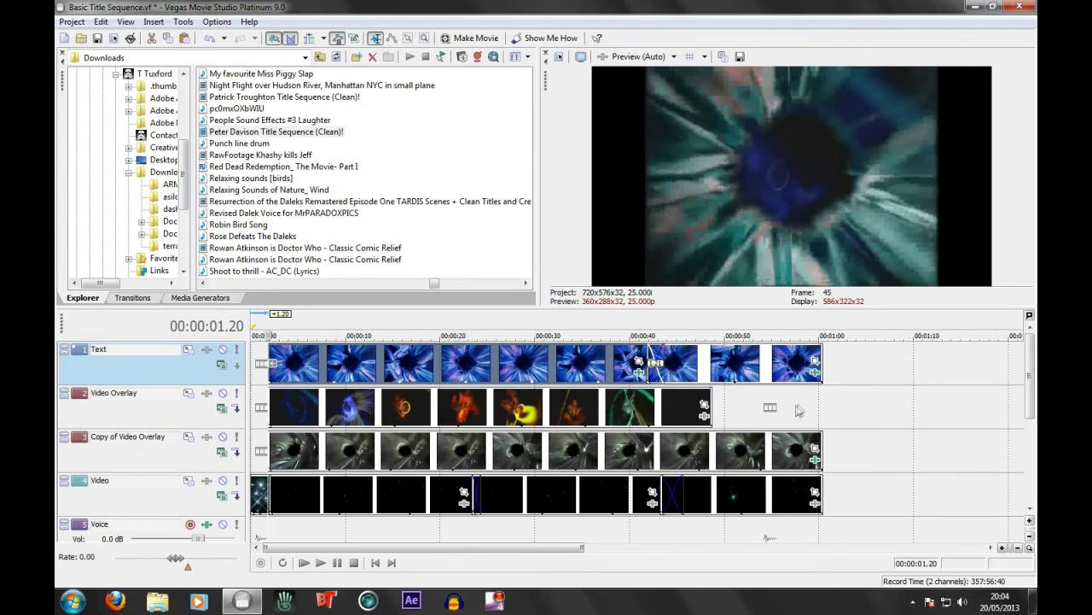
pyautogui.moveTo(710, 407); pyautogui.dragTo(344, 417)
# - Try repeating the trimmed vortex clip with a pasted copy right after it, and delete the copy
pyautogui.rightClick(321, 416)
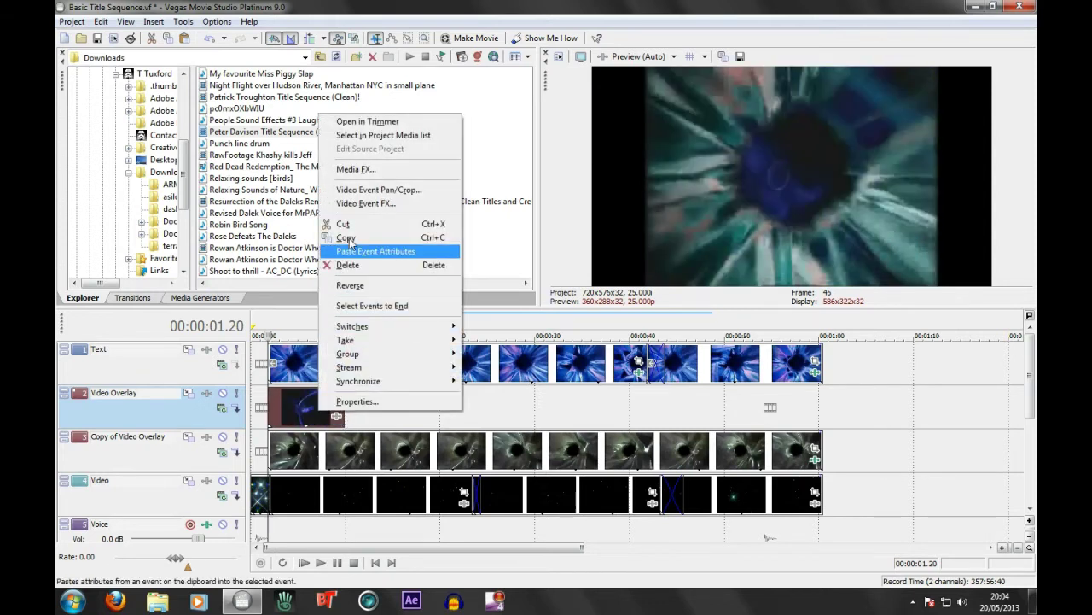
pyautogui.click(350, 237)
pyautogui.click(341, 395)
pyautogui.rightClick(359, 399)
pyautogui.click(384, 407)
pyautogui.click(390, 398)
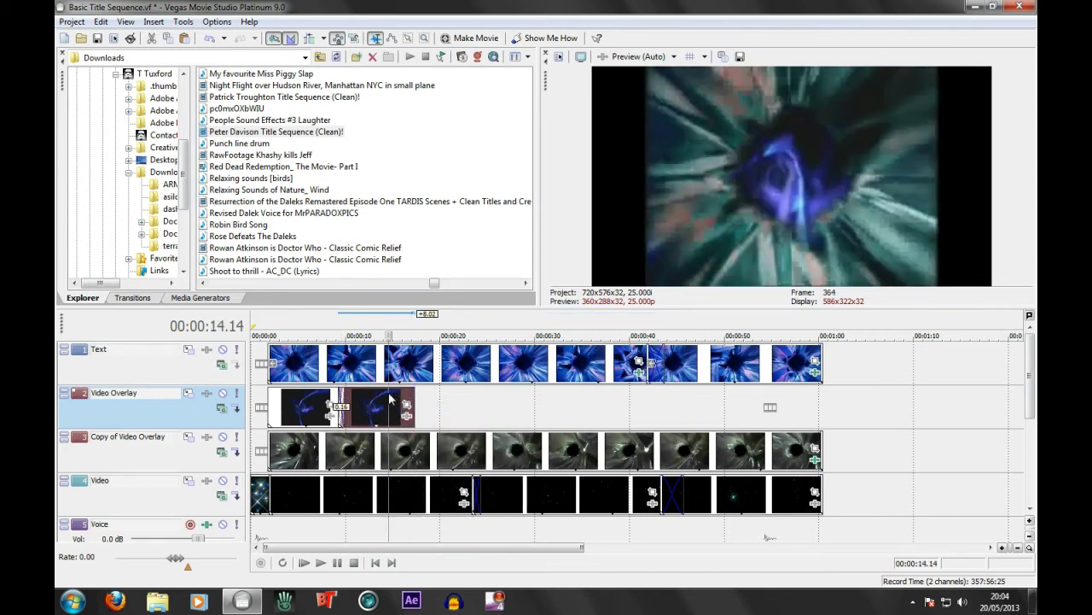
pyautogui.press('Delete')
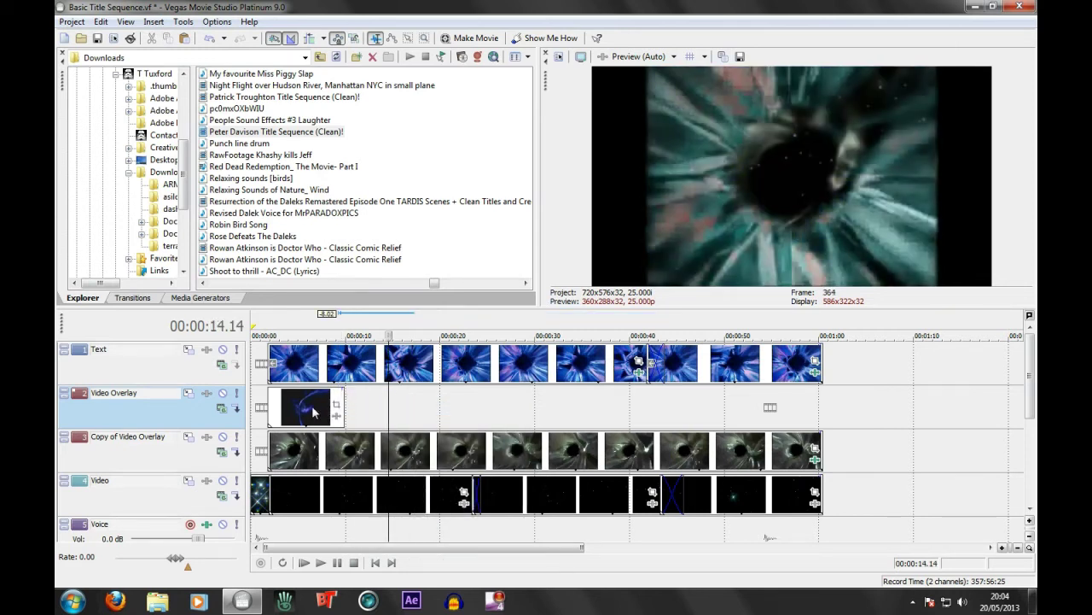
# - Move the trimmed vortex clip to the empty stretch past the tunnels and add the Sony Chroma Keyer effect to it
pyautogui.click(301, 411)
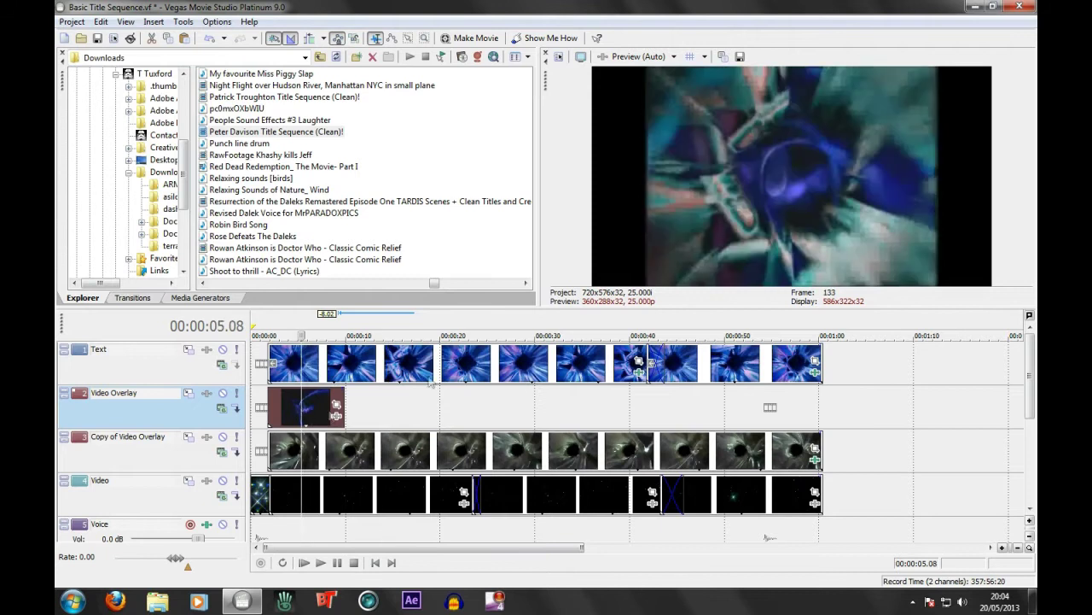
pyautogui.moveTo(297, 410); pyautogui.dragTo(904, 411)
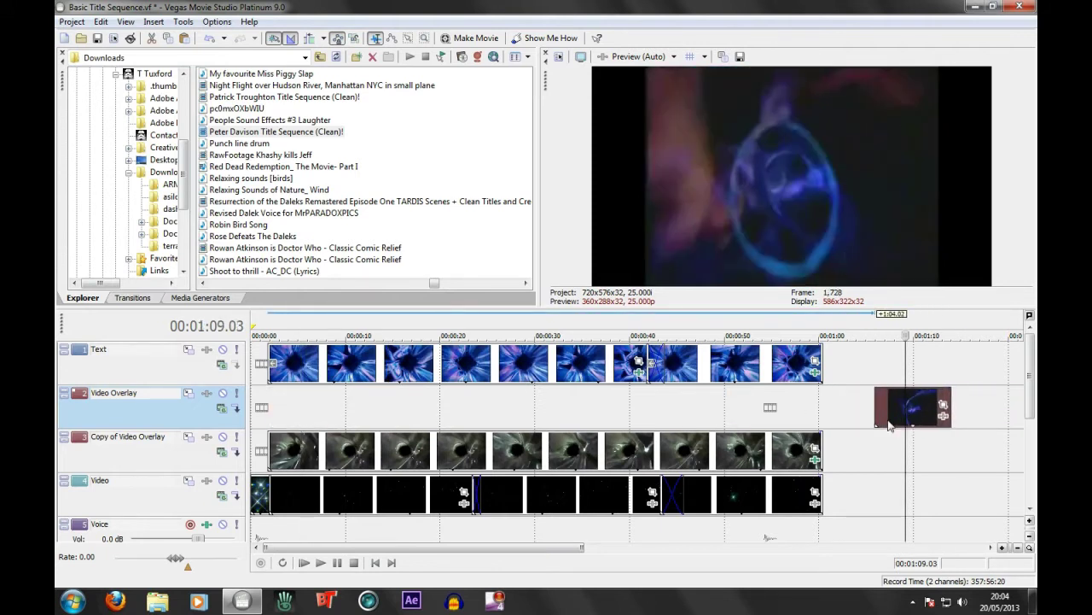
pyautogui.click(943, 418)
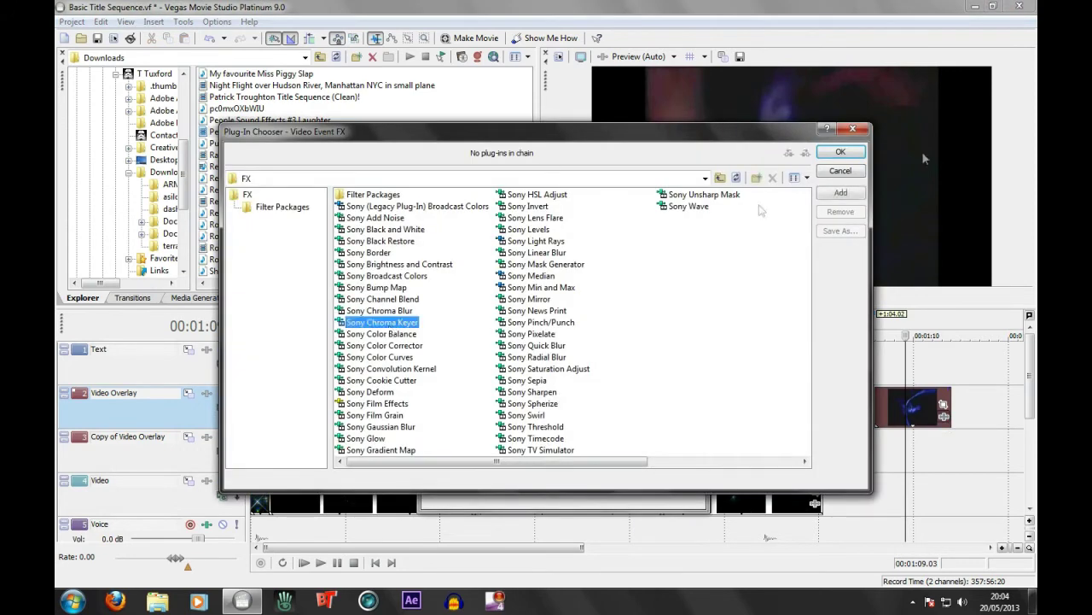
pyautogui.click(840, 192)
pyautogui.click(841, 152)
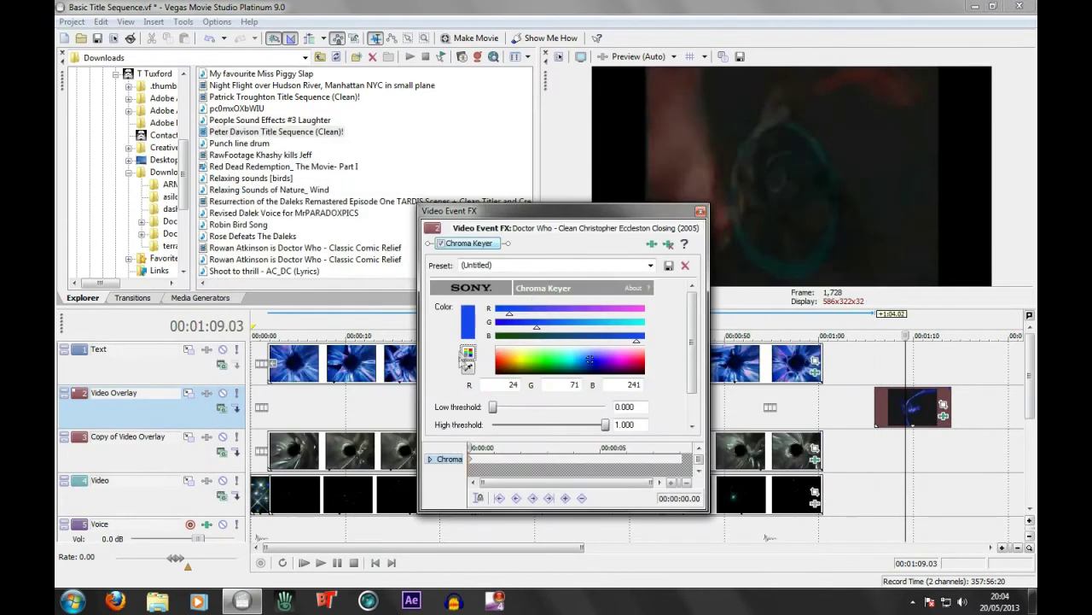
# - Sample the vortex clip's dark background (23, 26, 27) as key colour, and set low threshold 0.163, high threshold 0.600 and blur 0.139
pyautogui.moveTo(538, 375); pyautogui.dragTo(495, 352)
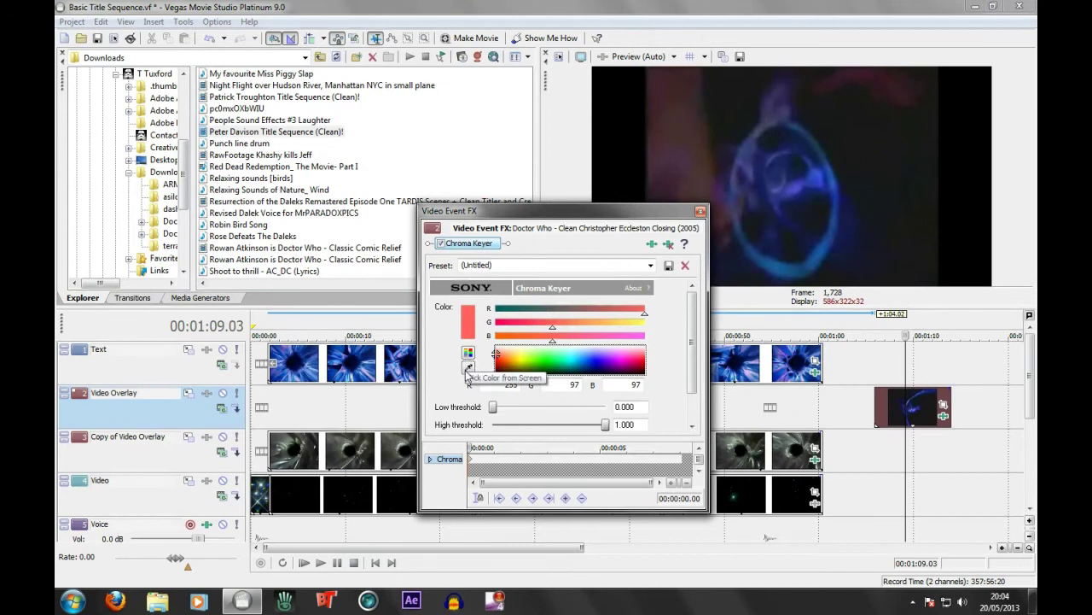
pyautogui.click(468, 366)
pyautogui.click(875, 190)
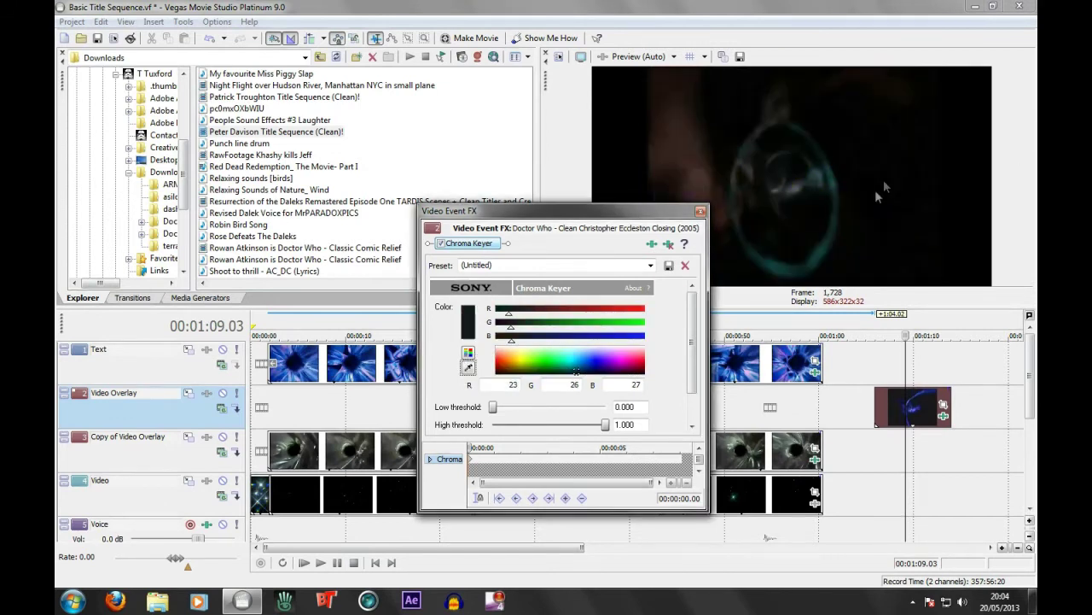
pyautogui.moveTo(690, 338); pyautogui.dragTo(690, 369)
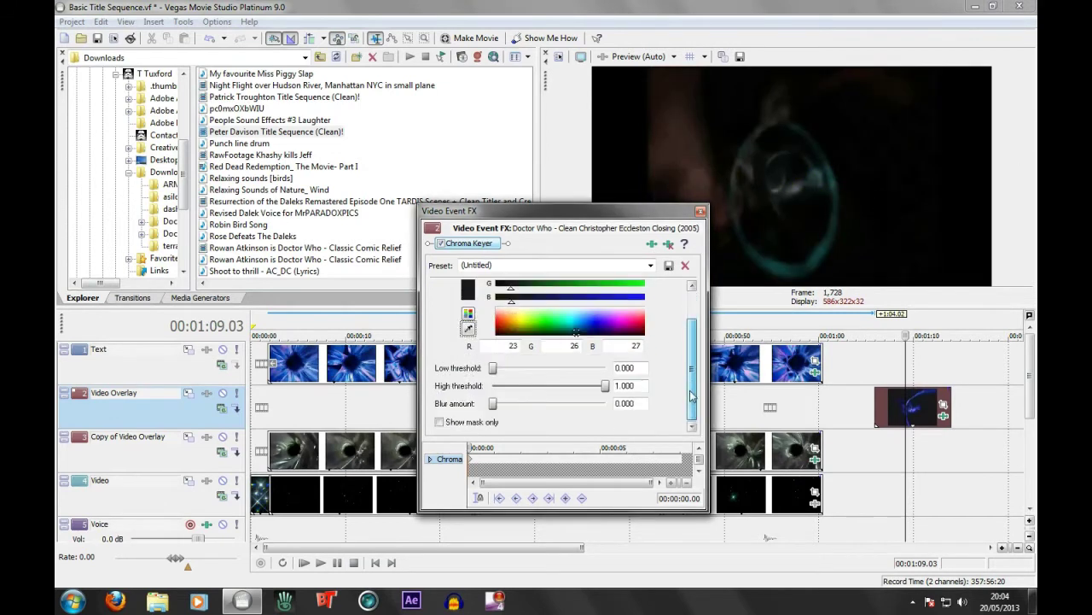
pyautogui.moveTo(494, 369)
pyautogui.mouseDown()
pyautogui.moveTo(534, 369)
pyautogui.moveTo(512, 376)
pyautogui.mouseUp()
pyautogui.moveTo(600, 387); pyautogui.dragTo(508, 405)
pyautogui.click(438, 422)
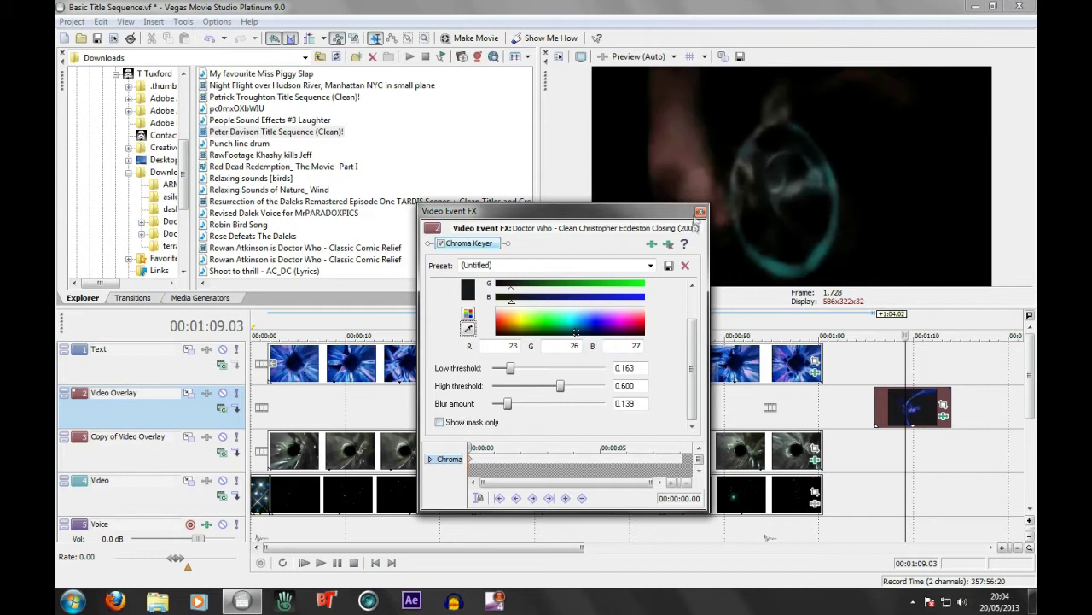
# - Move the keyed vortex clip back to the start of the tunnels on Video Overlay and preview two of its frames
pyautogui.click(700, 211)
pyautogui.moveTo(914, 407); pyautogui.dragTo(303, 408)
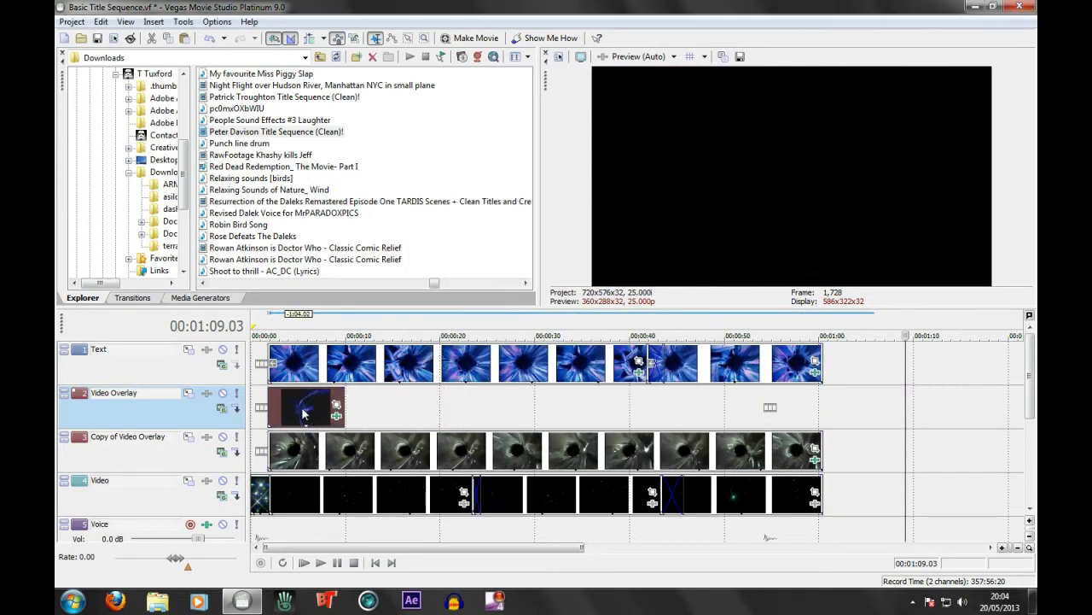
pyautogui.click(303, 414)
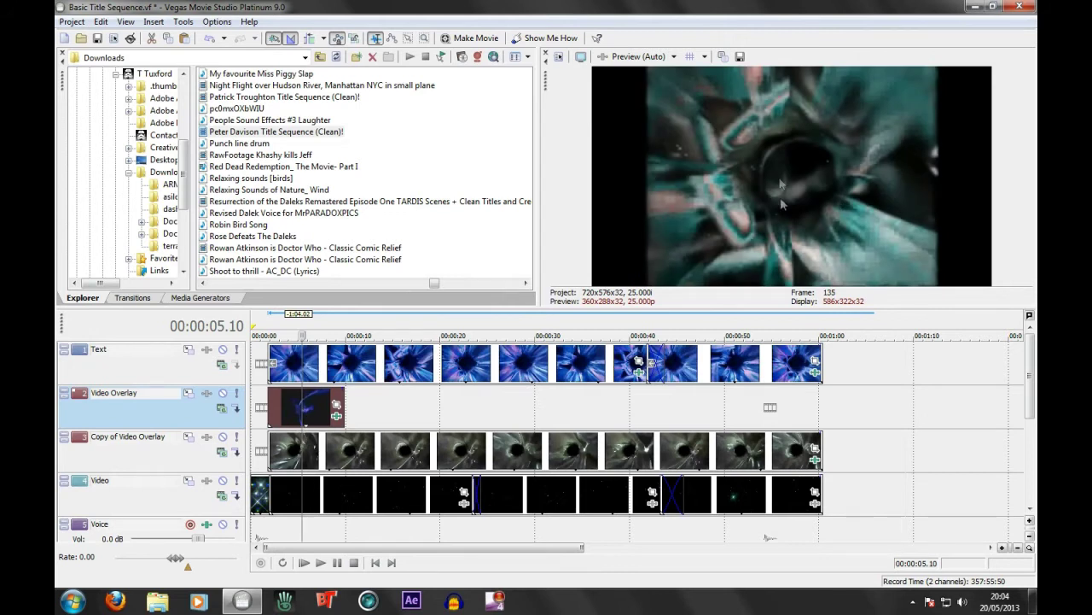
pyautogui.click(335, 402)
pyautogui.rightClick(309, 403)
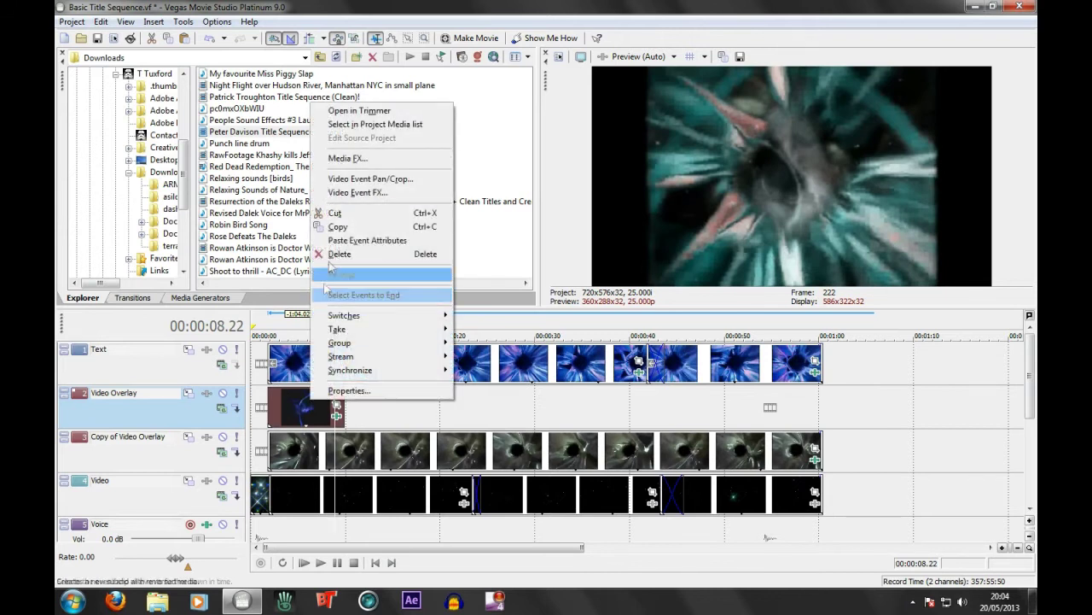
pyautogui.click(358, 226)
pyautogui.rightClick(361, 420)
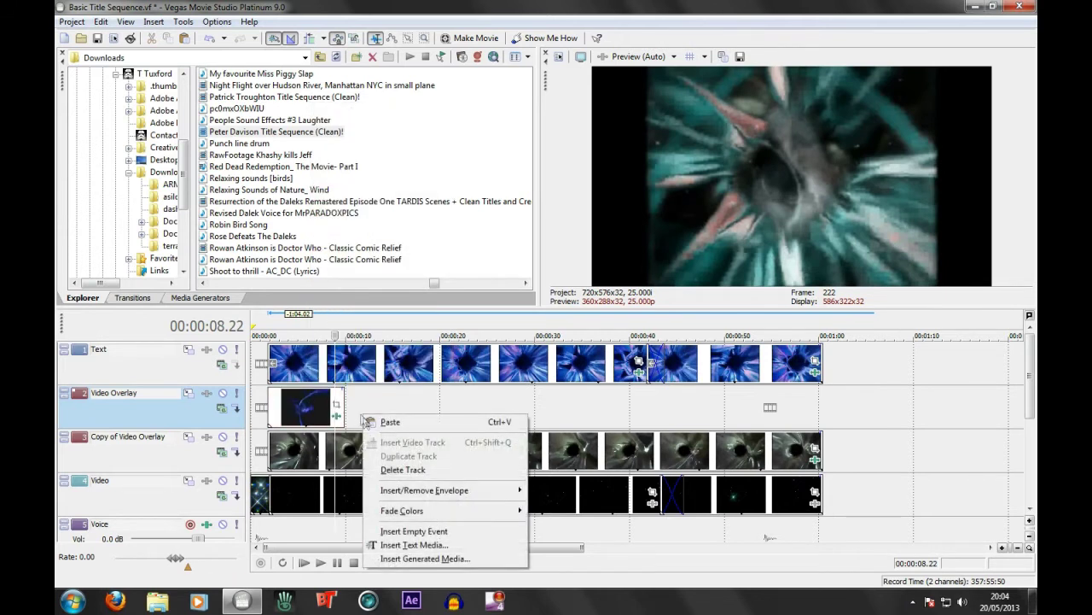
pyautogui.click(296, 407)
# - Add the Sony Color Curves and Sony Color Corrector effects after the Chroma Keyer on the vortex clip
pyautogui.click(336, 415)
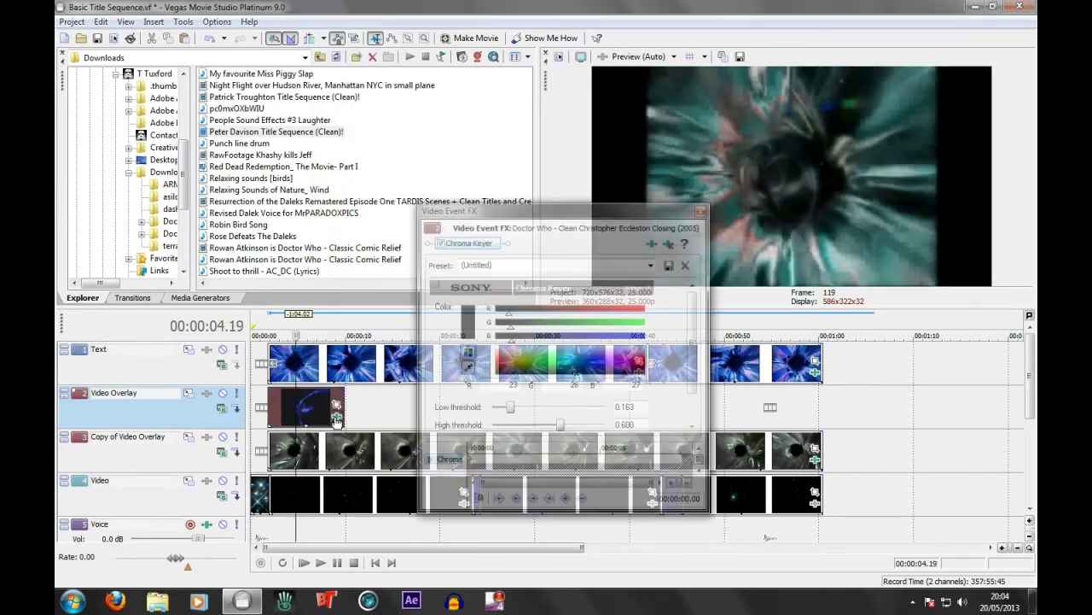
pyautogui.click(668, 245)
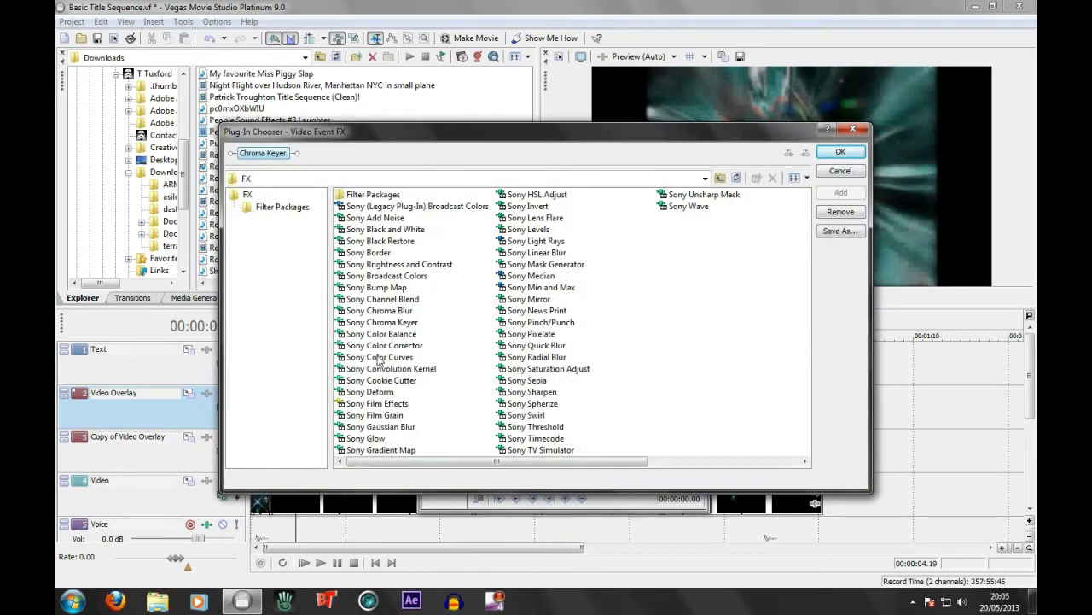
pyautogui.click(381, 358)
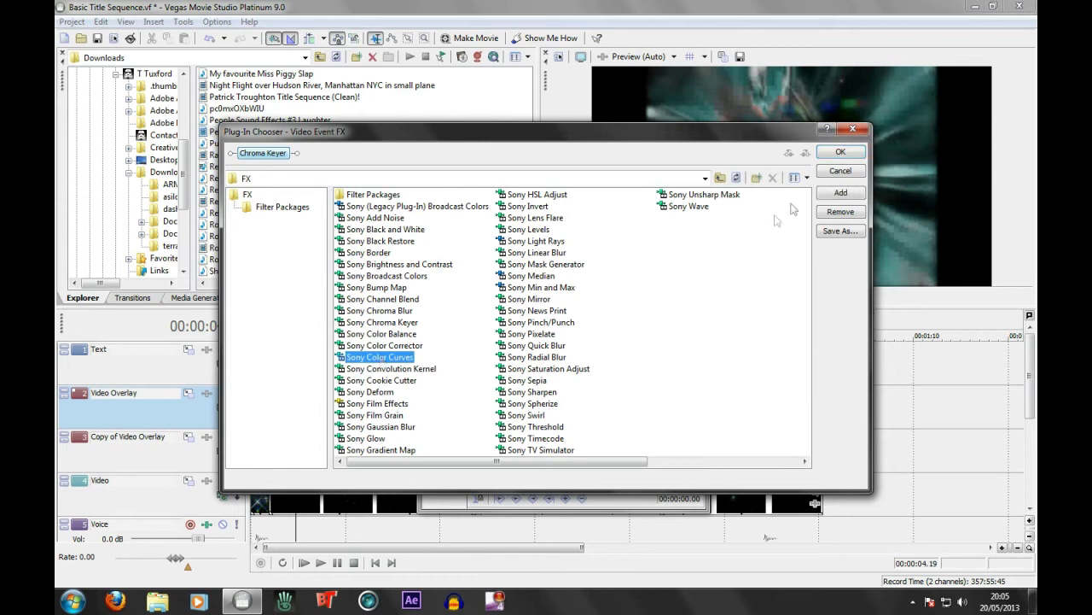
pyautogui.click(832, 194)
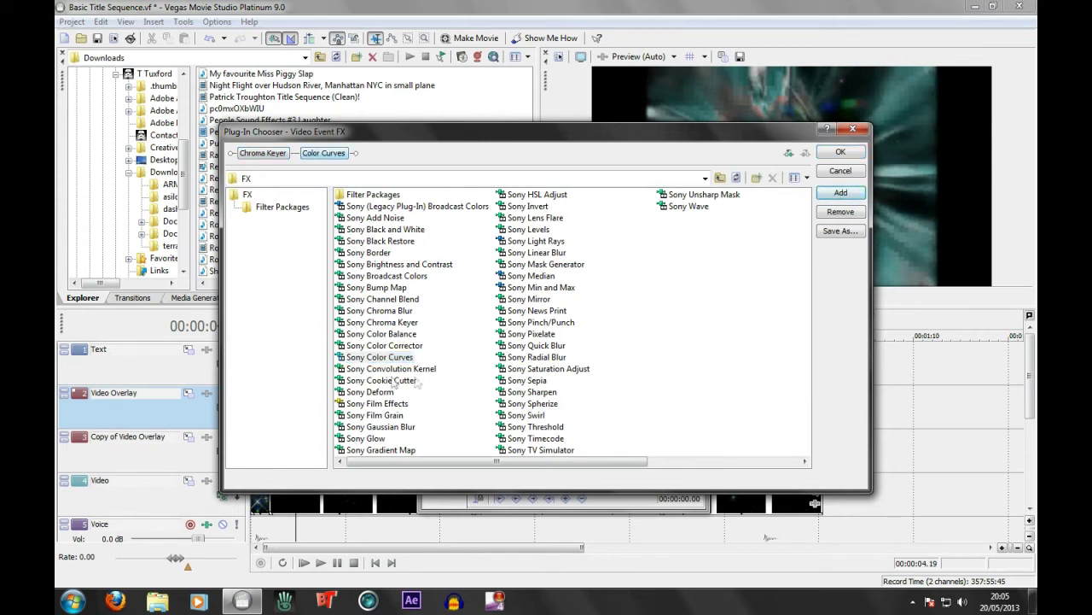
pyautogui.click(380, 346)
pyautogui.click(841, 193)
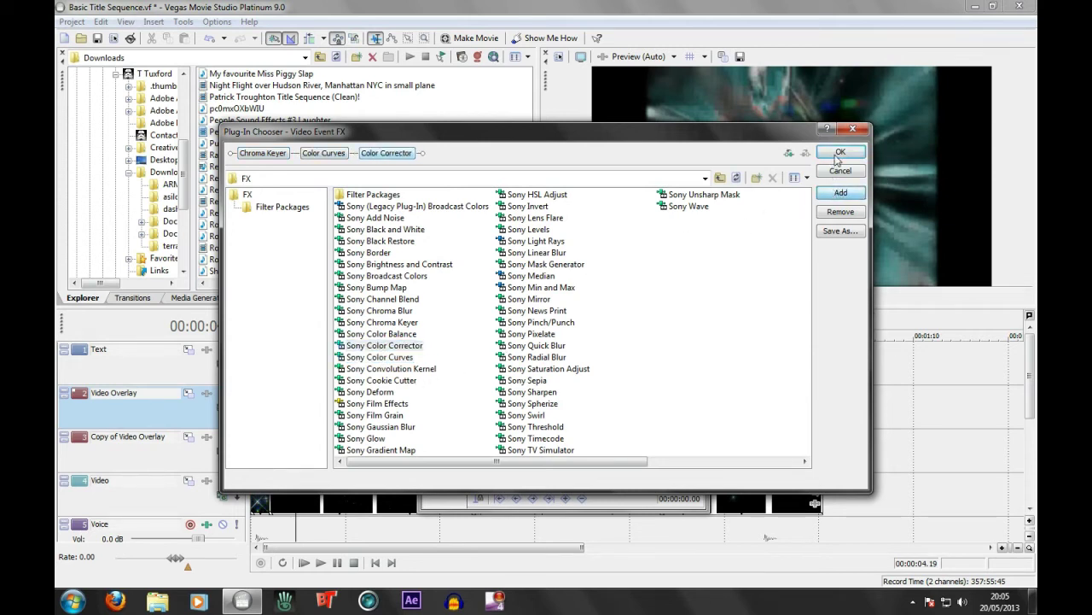
pyautogui.click(841, 151)
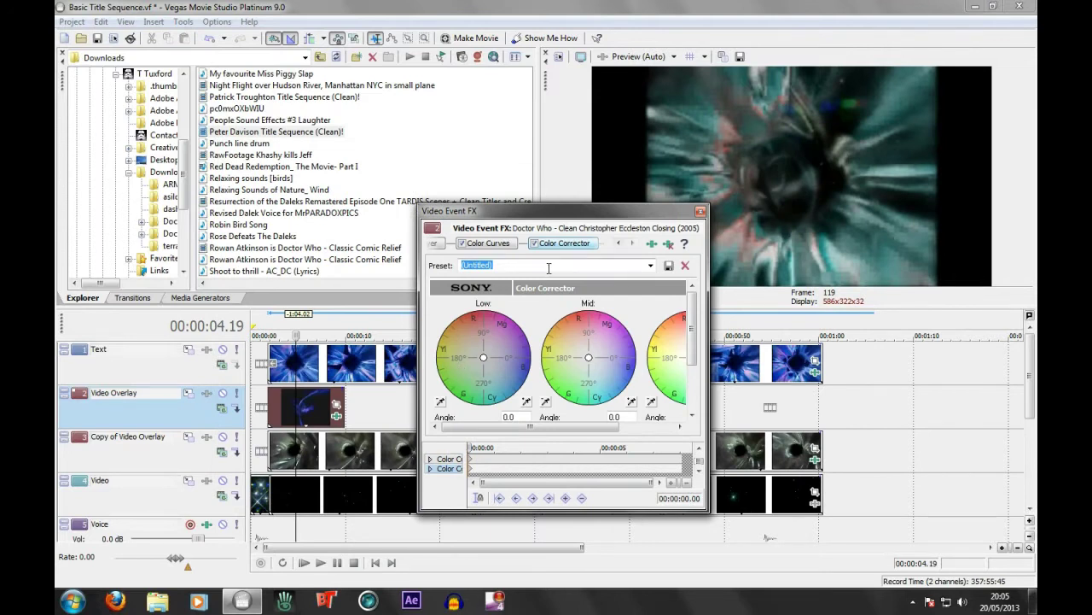
pyautogui.moveTo(535, 215); pyautogui.dragTo(587, 243)
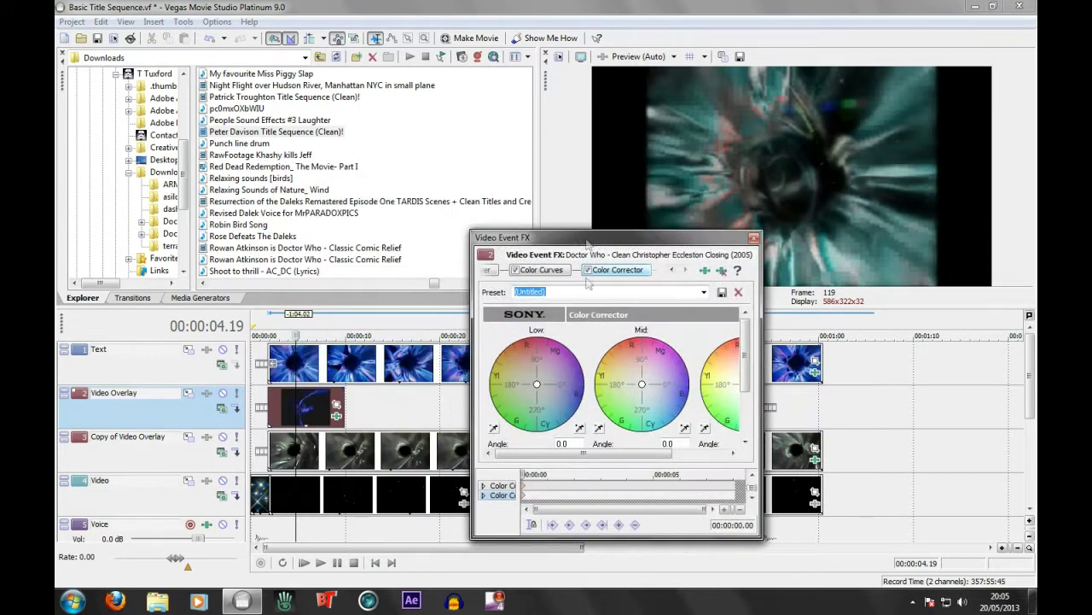
# - Shift the vortex clip's midtones and highlights towards cyan-blue in the Color Corrector, with mid angle 315.0 and high angle 308.9
pyautogui.moveTo(596, 508); pyautogui.dragTo(595, 518)
pyautogui.moveTo(555, 455); pyautogui.dragTo(569, 454)
pyautogui.moveTo(517, 384); pyautogui.dragTo(536, 403)
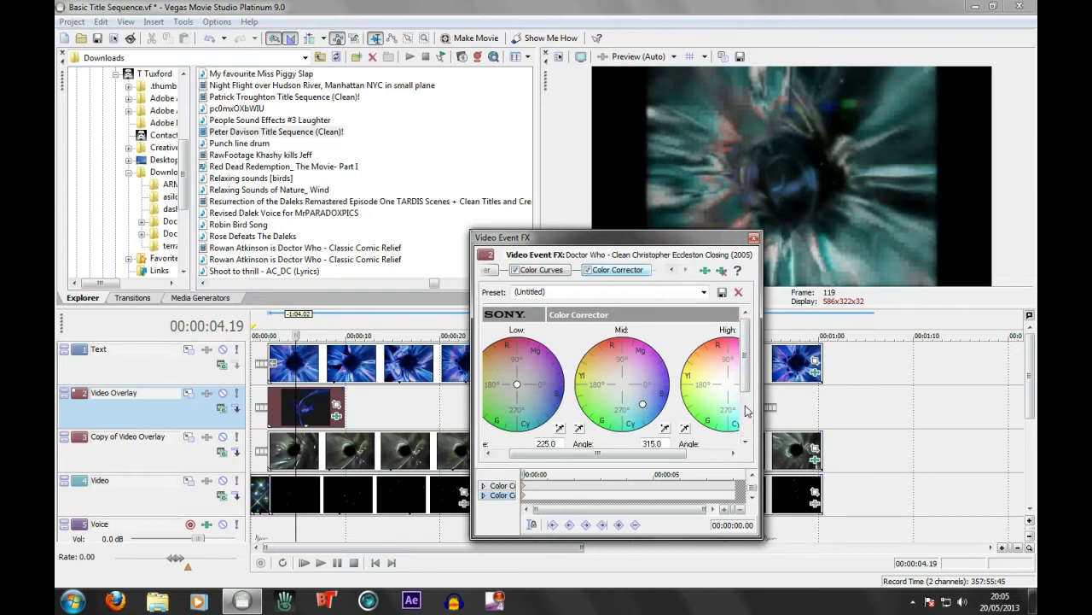
pyautogui.moveTo(621, 454); pyautogui.dragTo(652, 454)
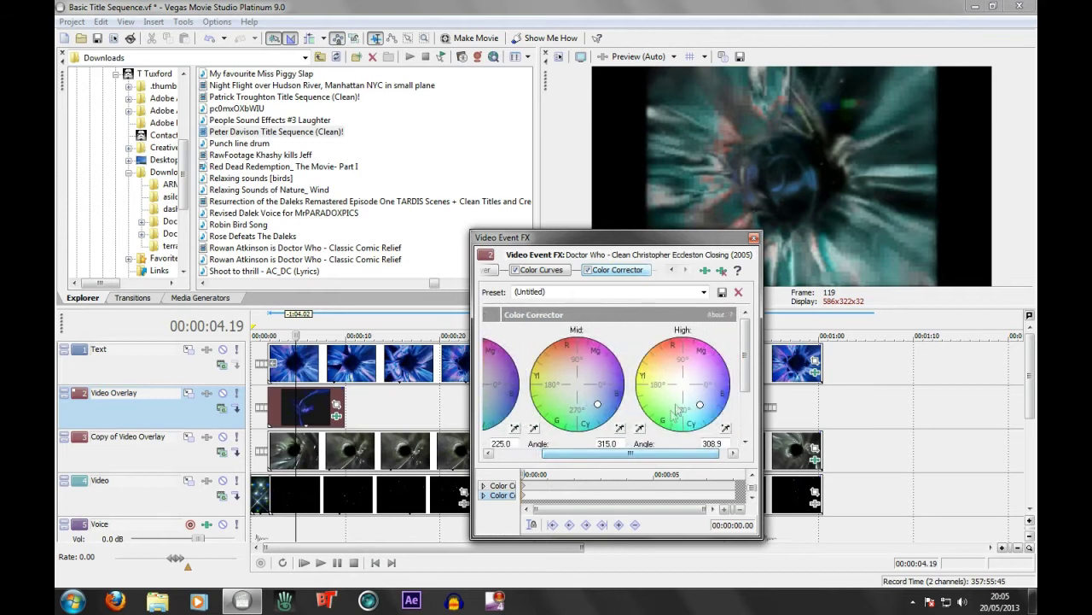
pyautogui.click(754, 237)
# - Try to paste a clip overlapping the end of the first vortex clip on Video Overlay and check its frames
pyautogui.click(339, 399)
pyautogui.rightClick(359, 401)
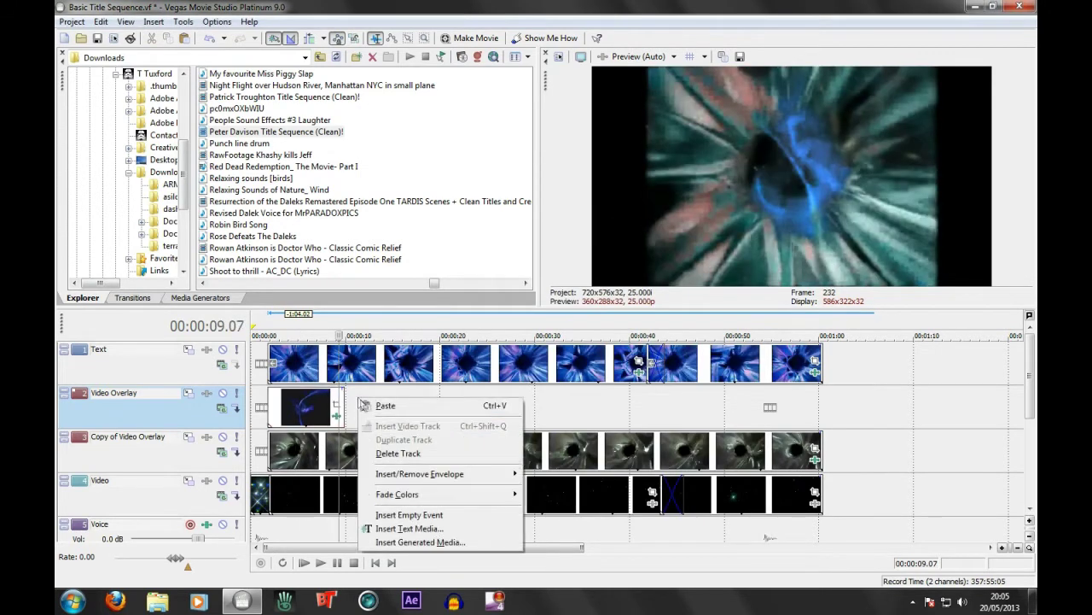
pyautogui.click(364, 405)
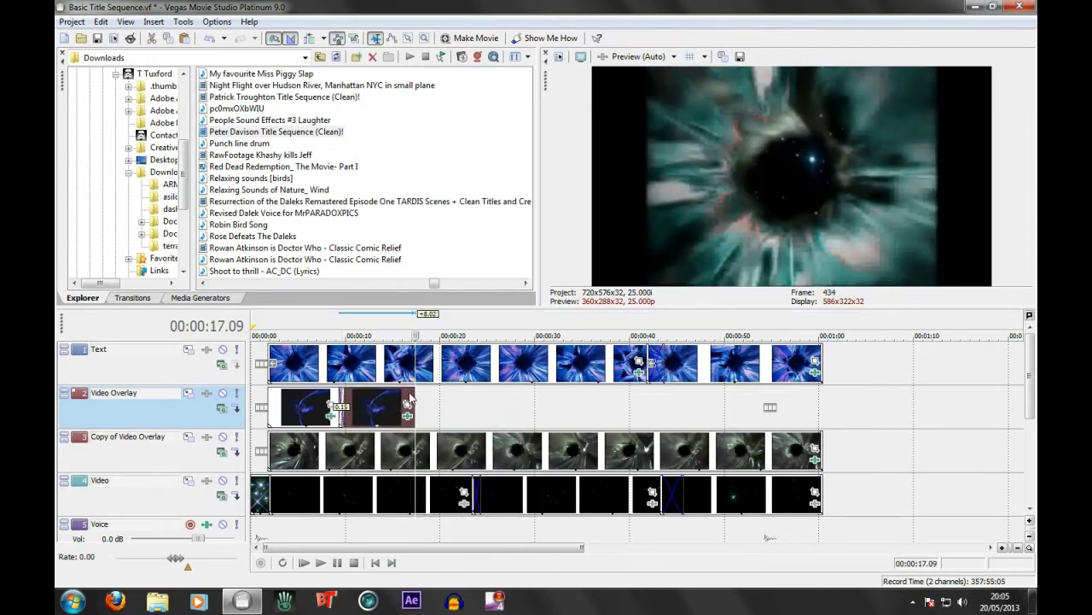
pyautogui.click(409, 401)
pyautogui.click(382, 398)
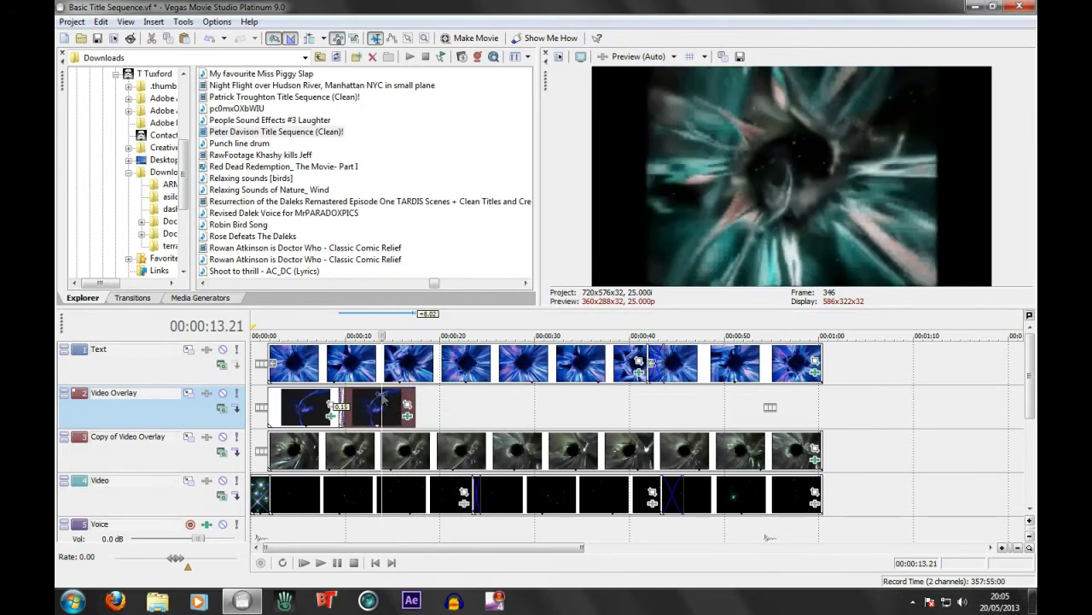
# - Copy the colour-corrected vortex clip and paste two copies after it on Video Overlay, each slightly overlapping the previous clip's end
pyautogui.rightClick(311, 406)
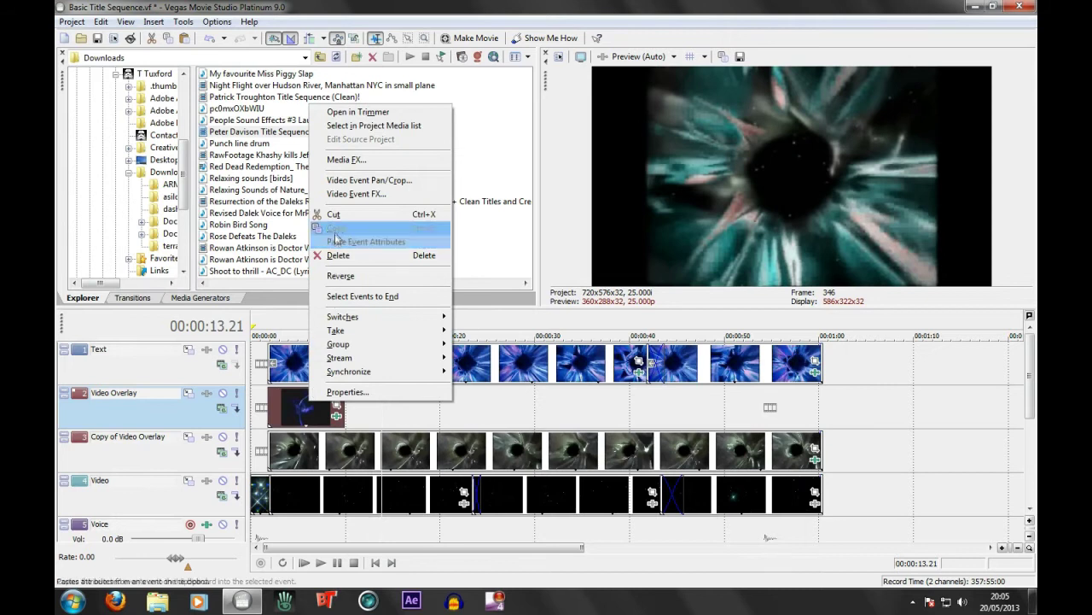
pyautogui.click(359, 227)
pyautogui.click(339, 397)
pyautogui.rightClick(351, 391)
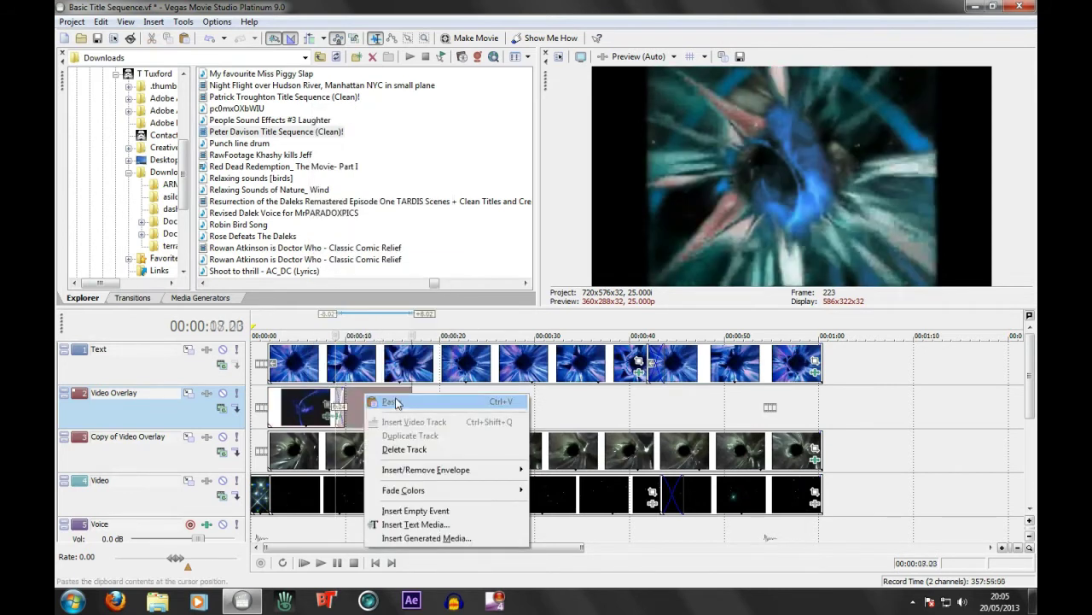
pyautogui.click(409, 399)
pyautogui.click(404, 398)
pyautogui.rightClick(440, 398)
pyautogui.click(461, 407)
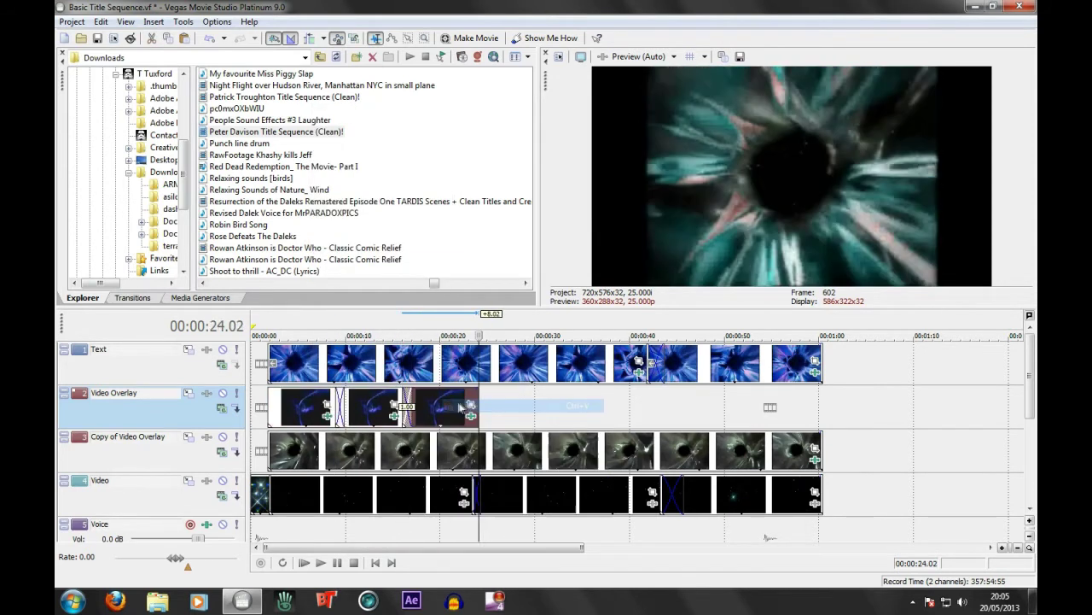
# - Paste three more copies of the vortex clip in a row on Video Overlay, crossfading each with the one before
pyautogui.click(470, 398)
pyautogui.rightClick(489, 392)
pyautogui.click(535, 398)
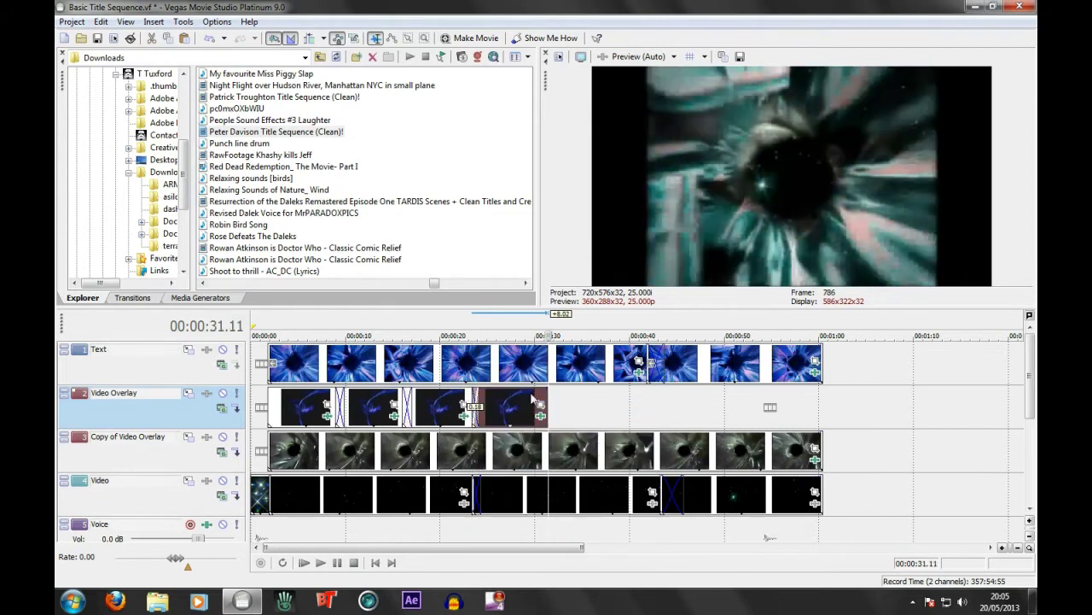
pyautogui.click(538, 398)
pyautogui.rightClick(565, 400)
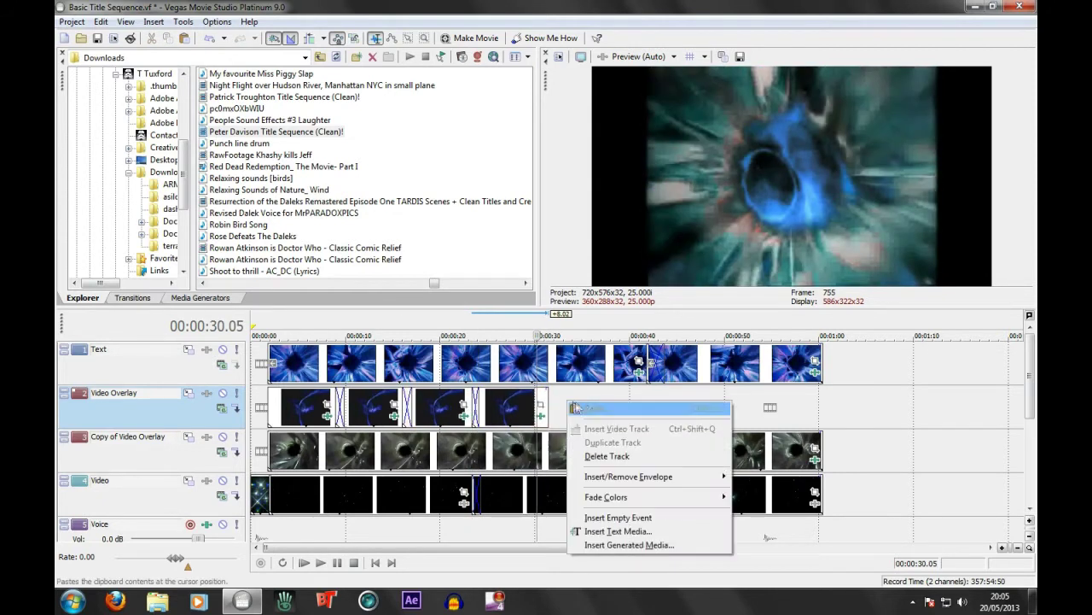
pyautogui.click(584, 409)
pyautogui.click(601, 401)
pyautogui.rightClick(659, 406)
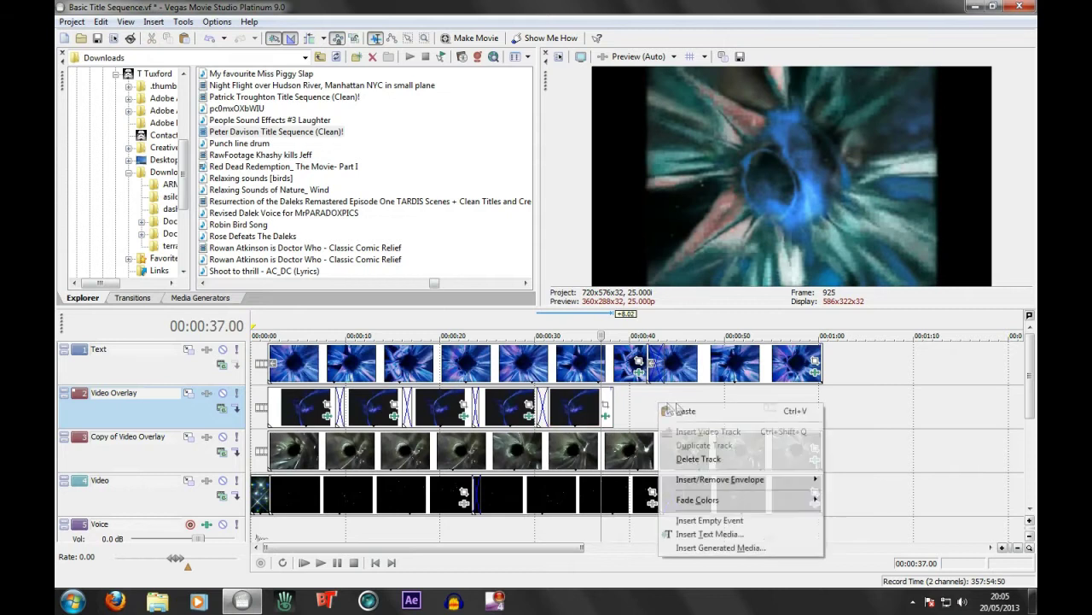
pyautogui.click(682, 411)
# - Paste three further overlapping vortex copies on Video Overlay and trim the last one to the end of the tunnel clips
pyautogui.click(660, 401)
pyautogui.rightClick(716, 398)
pyautogui.click(739, 403)
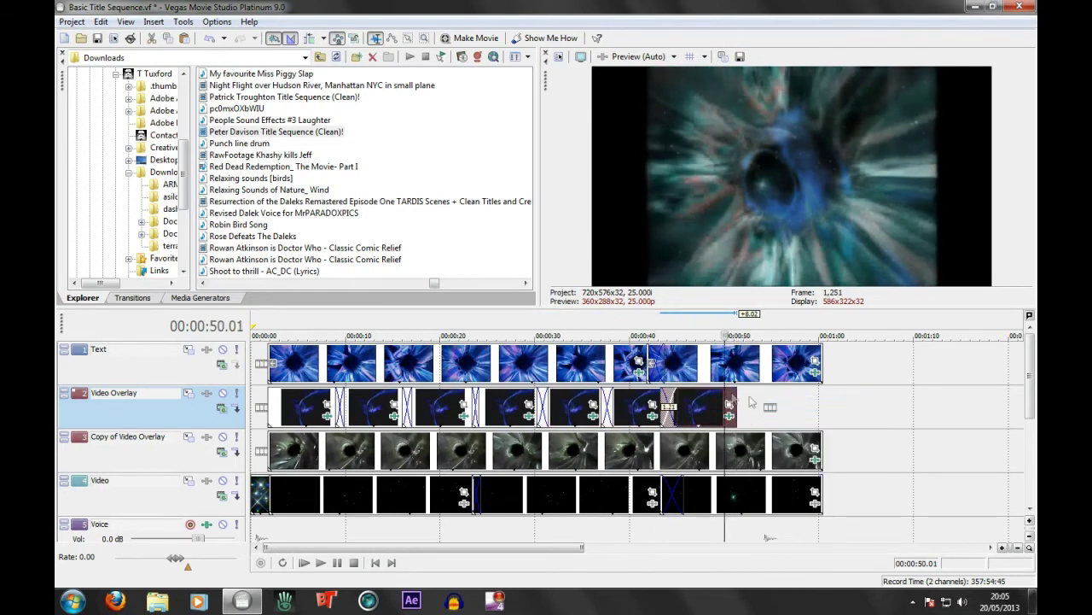
pyautogui.rightClick(803, 398)
pyautogui.click(825, 404)
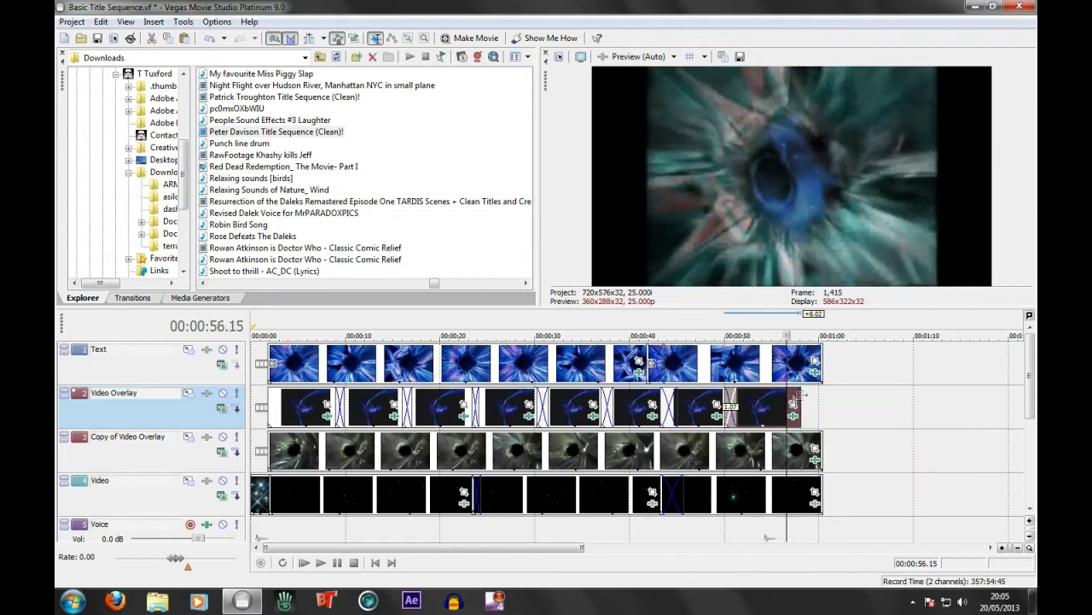
pyautogui.rightClick(784, 401)
pyautogui.click(835, 408)
pyautogui.moveTo(860, 404); pyautogui.dragTo(826, 401)
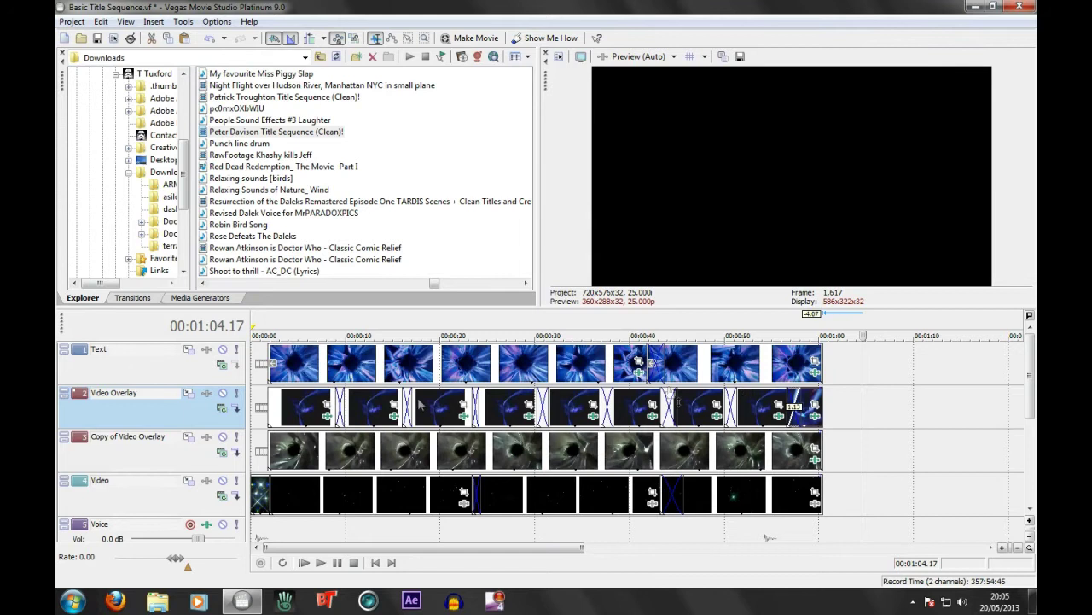
# - Play the sequence from its beginning and pause shortly after the first vortex clip appears
pyautogui.click(319, 564)
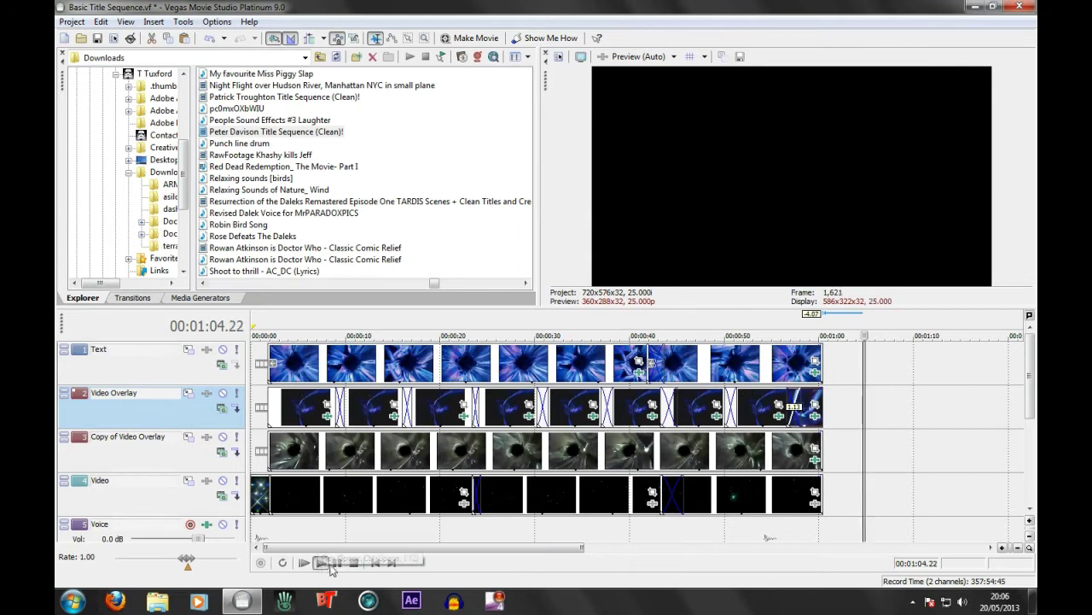
pyautogui.click(373, 563)
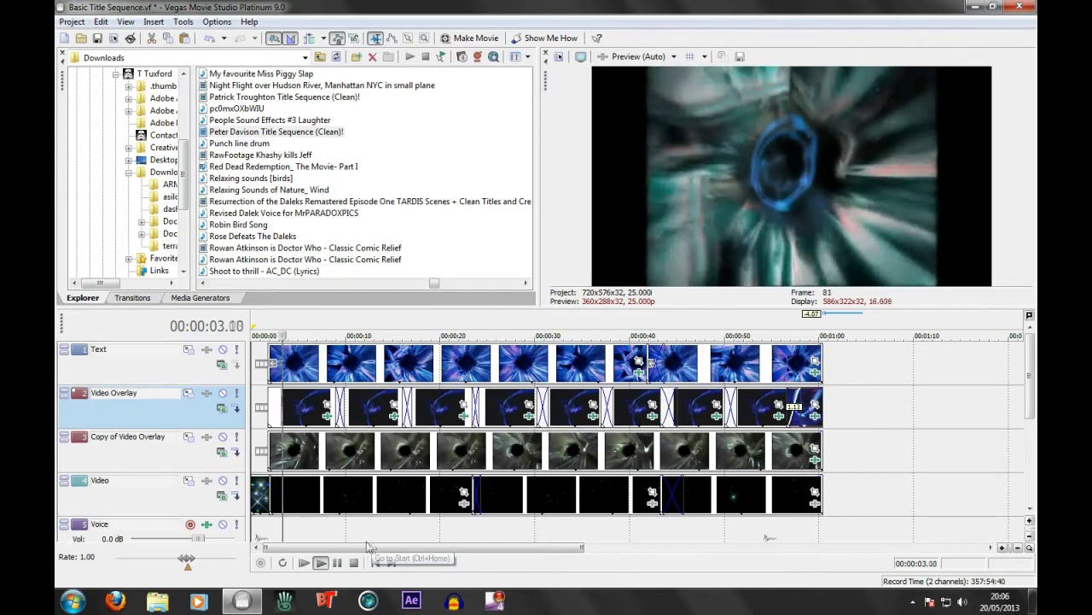
pyautogui.click(338, 562)
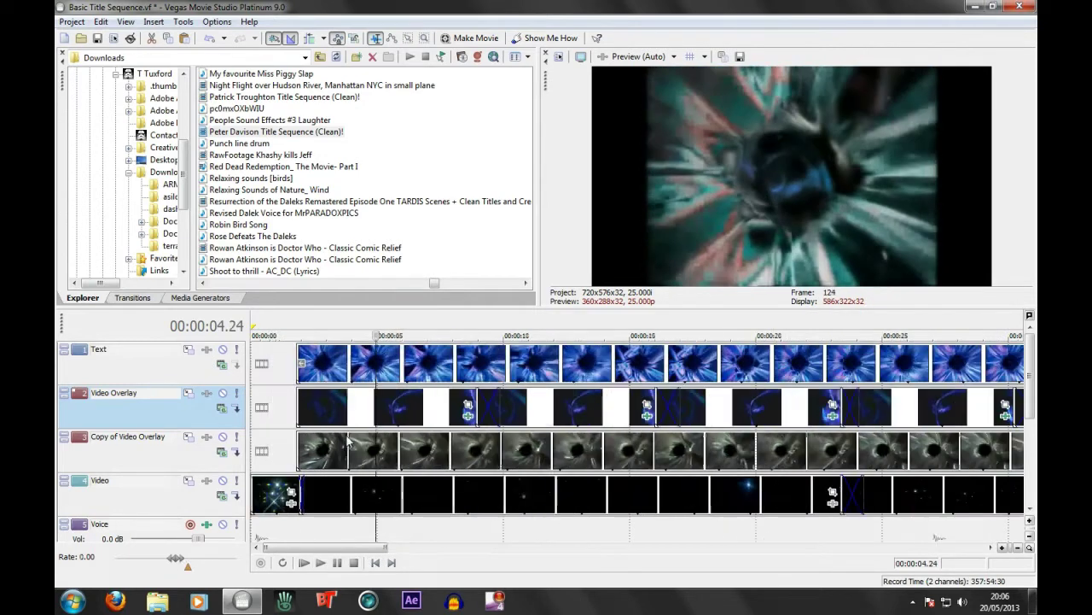
# - Trim the first vortex clip on Video Overlay and align its start with the start of the tunnel clips
pyautogui.scroll(5, 320, 409)
pyautogui.click(320, 410)
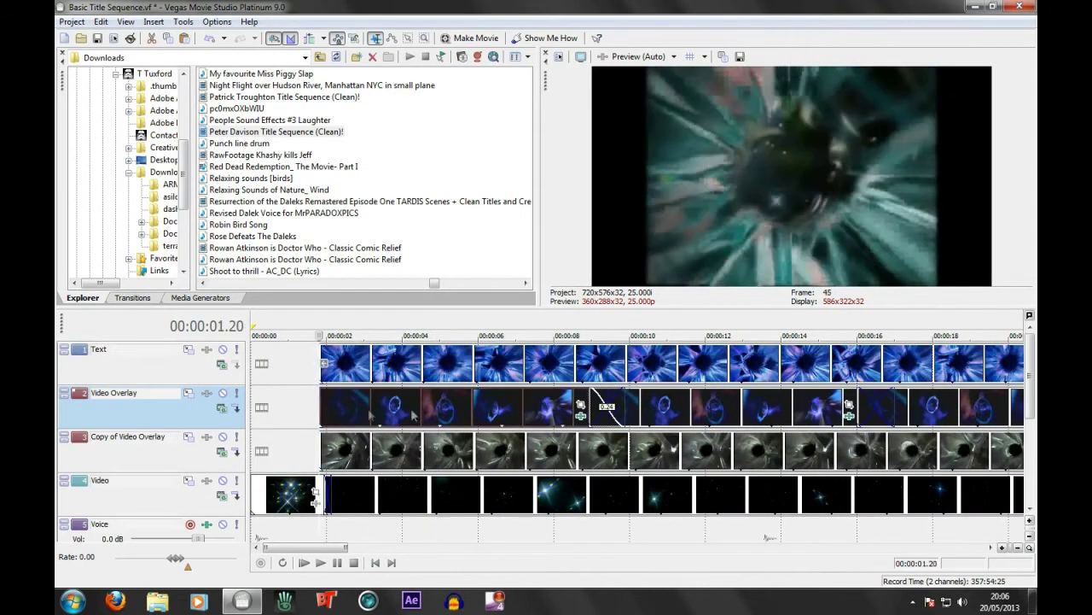
pyautogui.scroll(2, 320, 410)
pyautogui.moveTo(450, 417); pyautogui.dragTo(388, 408)
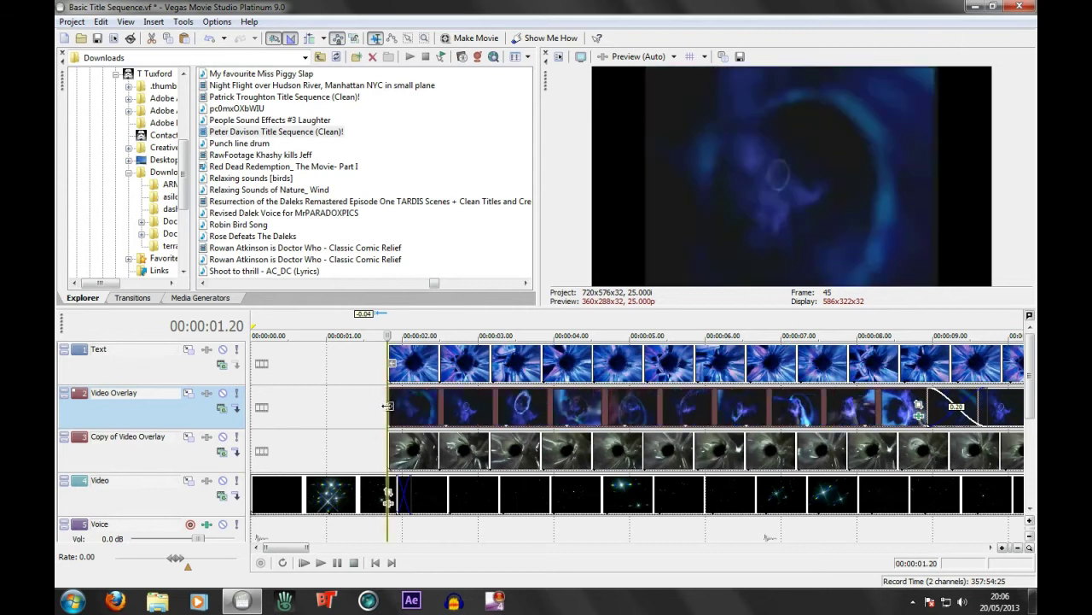
pyautogui.scroll(-2, 636, 416)
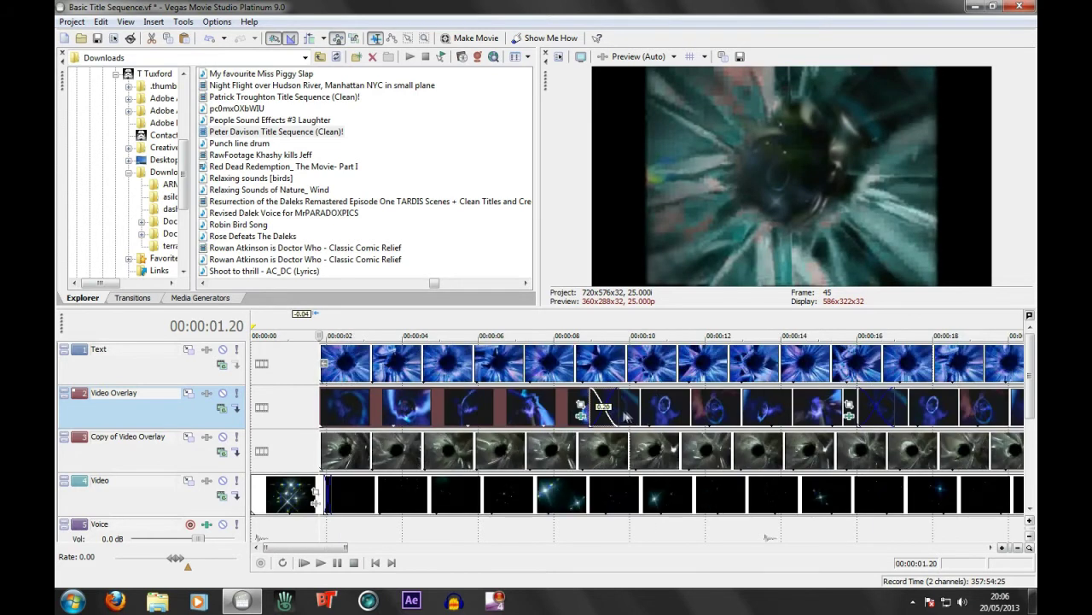
# - Play the crossfade between the first two vortex clips, and replay the sequence from the beginning to check the vortex layer
pyautogui.click(588, 406)
pyautogui.press('space')
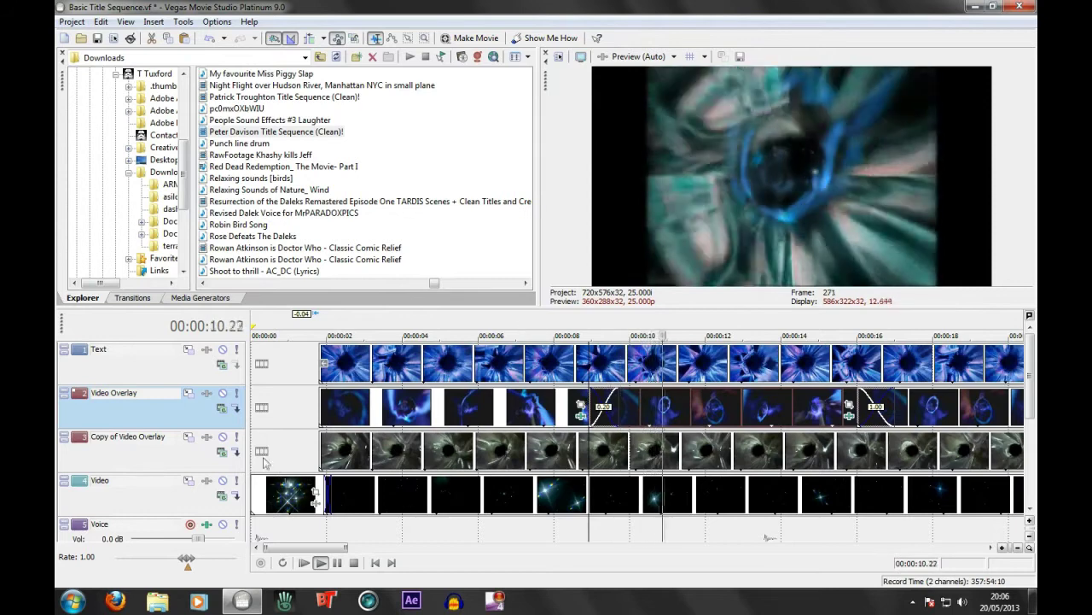
pyautogui.click(375, 562)
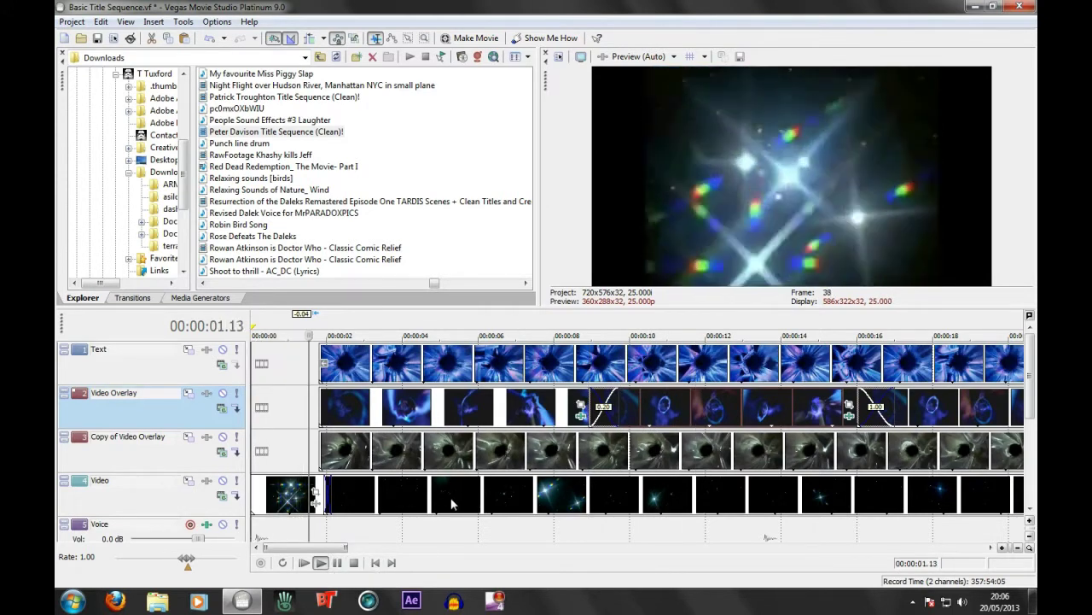
pyautogui.scroll(-2, 557, 452)
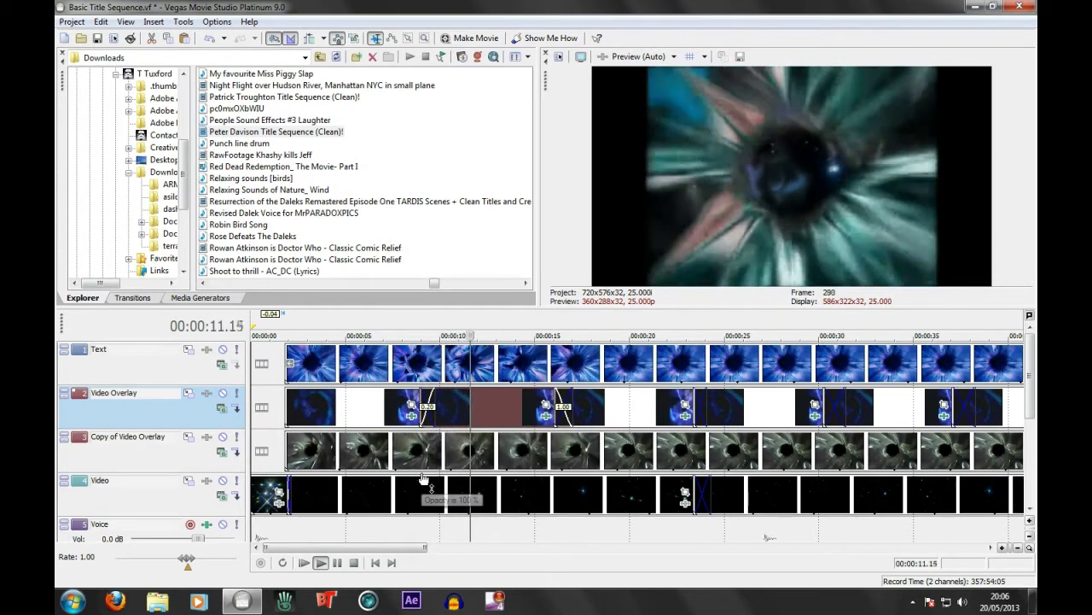
pyautogui.press('space')
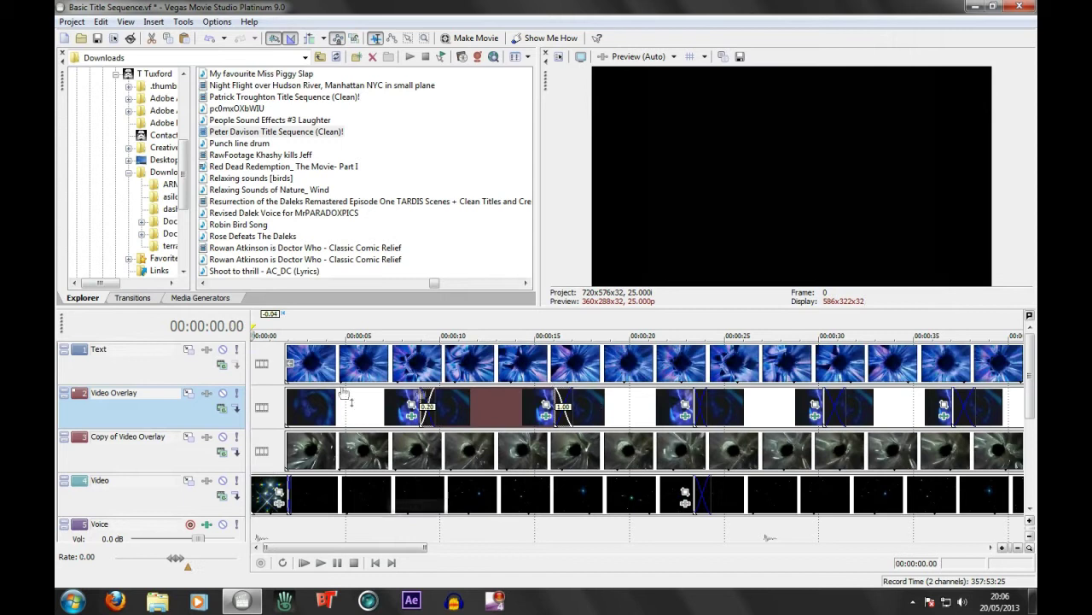
# - Add the Sony Color Corrector and Sony Color Curves effects after the Chroma Keyer on the Copy of Video Overlay tunnel clip
pyautogui.click(290, 401)
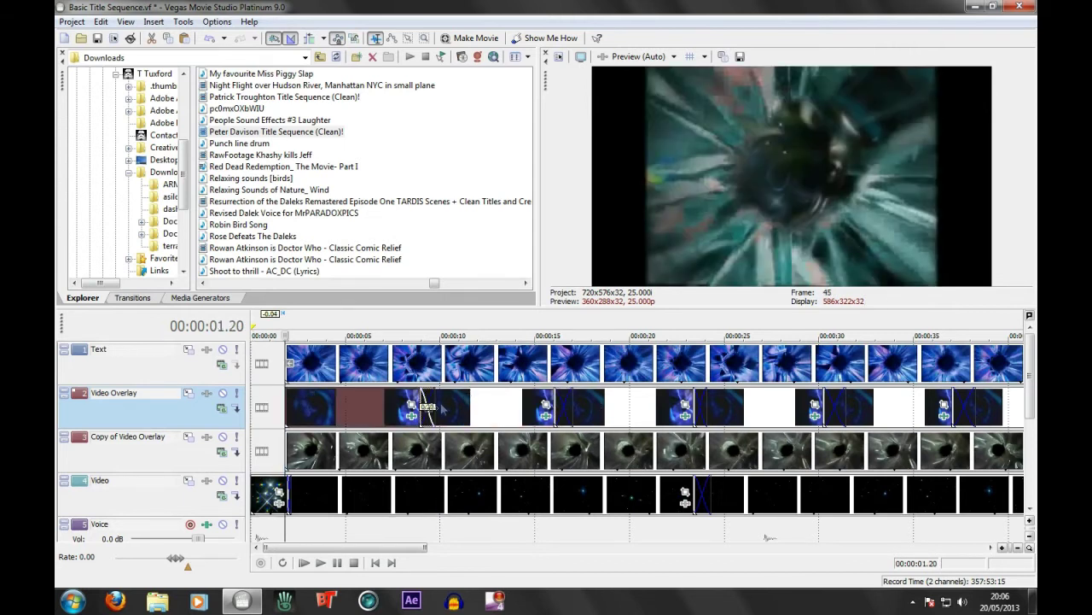
pyautogui.scroll(-4, 580, 452)
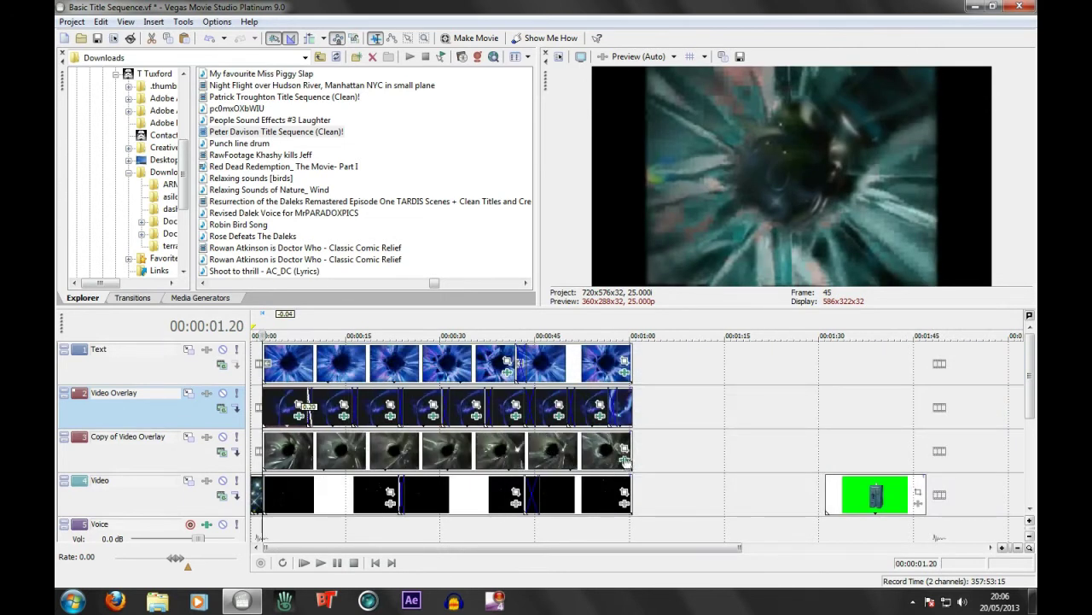
pyautogui.click(624, 448)
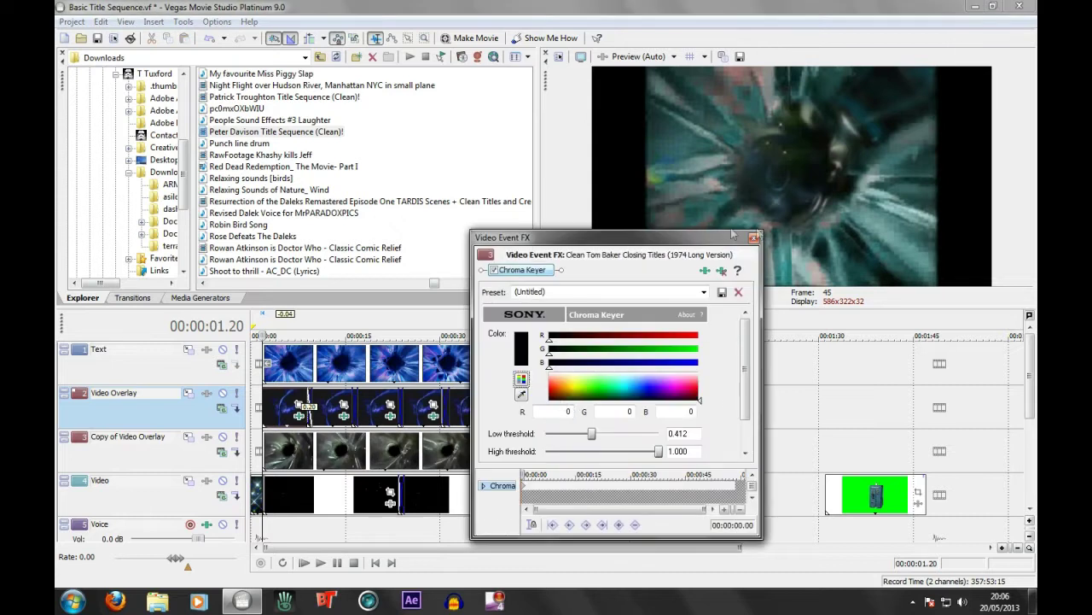
pyautogui.click(706, 270)
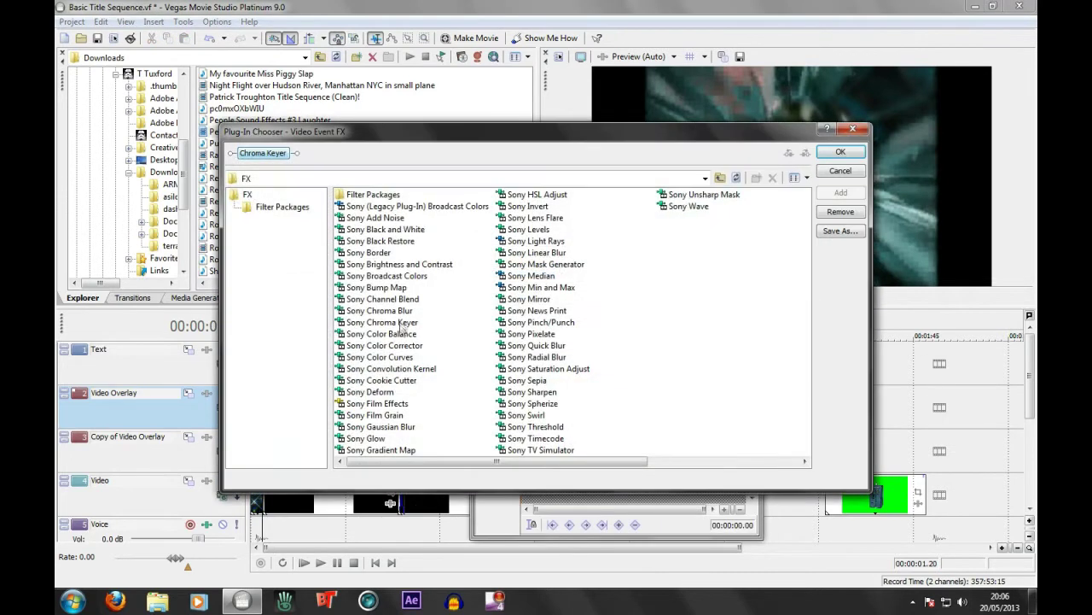
pyautogui.click(384, 345)
pyautogui.doubleClick(384, 344)
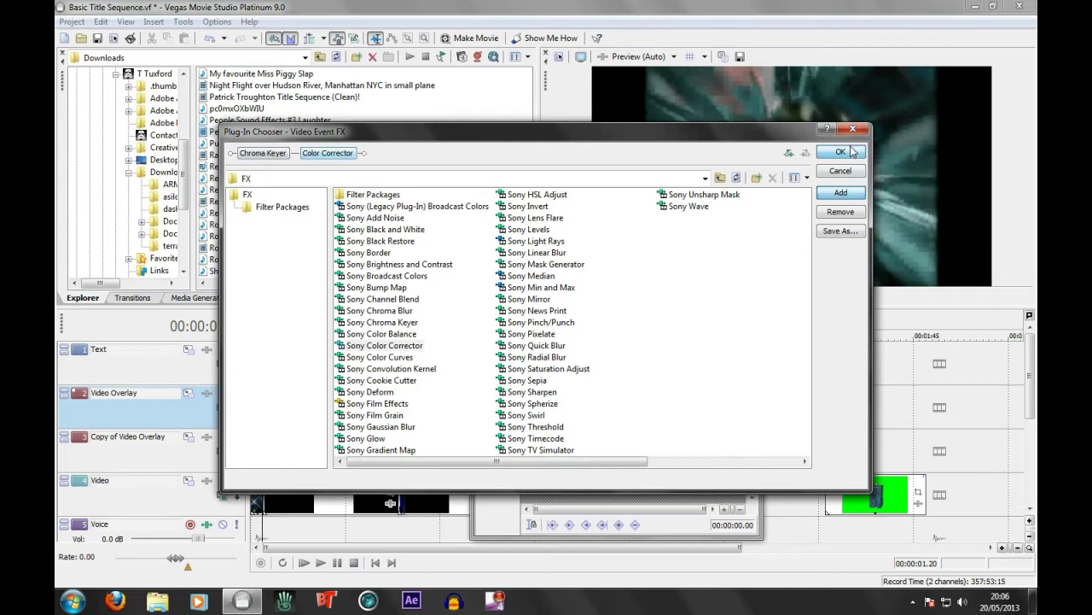
pyautogui.press('Return')
pyautogui.click(706, 271)
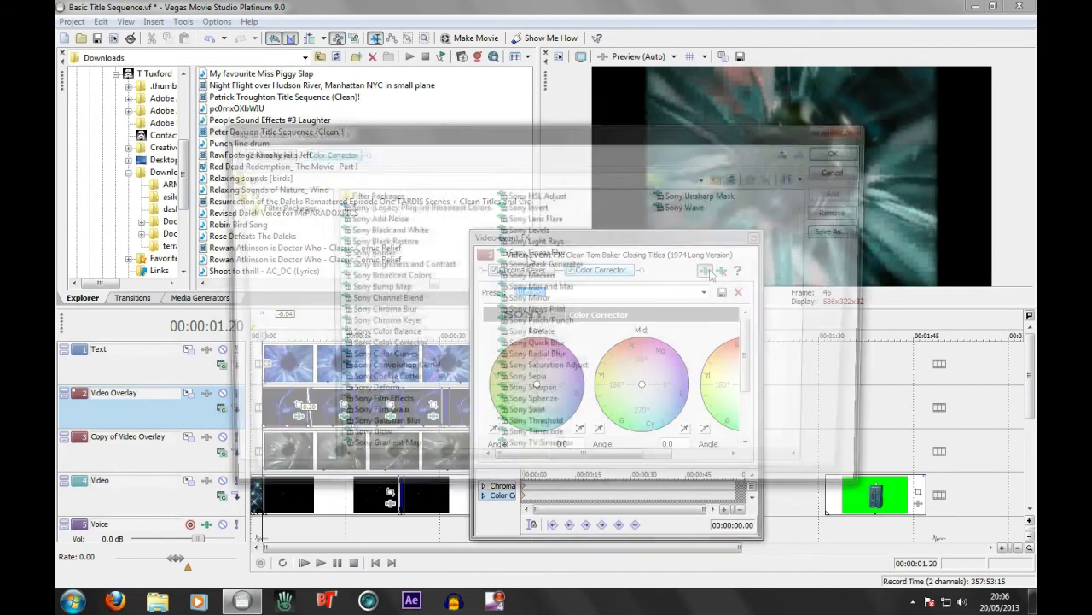
pyautogui.click(395, 358)
pyautogui.click(832, 193)
pyautogui.click(832, 154)
# - Shift that tunnel clip's midtones towards cyan-blue at angle 310.0 and its highlights towards green in the Color Corrector
pyautogui.click(553, 273)
pyautogui.moveTo(642, 385); pyautogui.dragTo(661, 412)
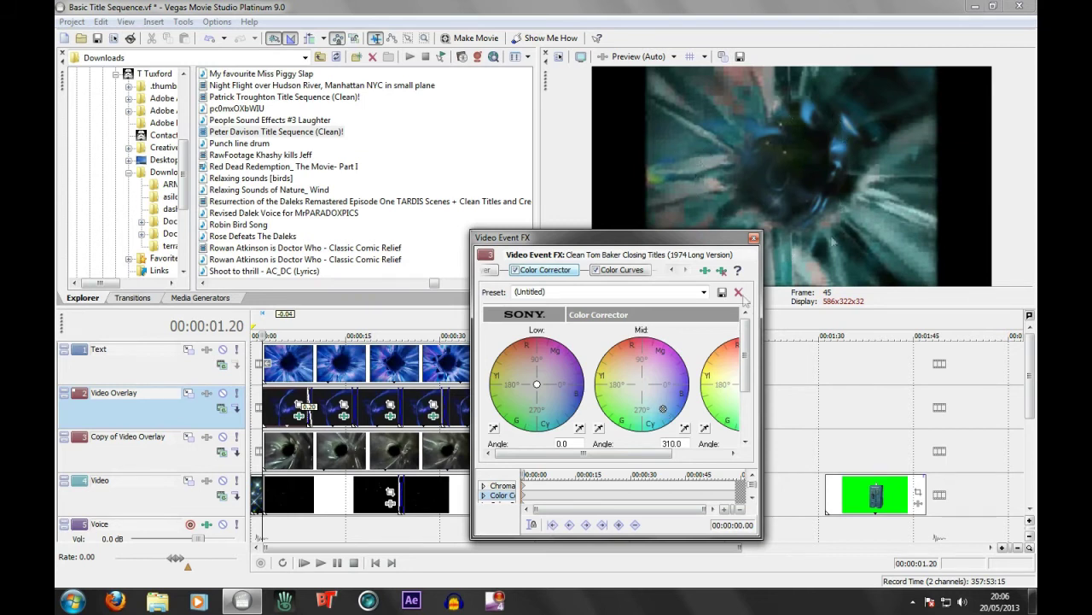
pyautogui.moveTo(589, 453); pyautogui.dragTo(640, 454)
pyautogui.moveTo(677, 384); pyautogui.dragTo(705, 408)
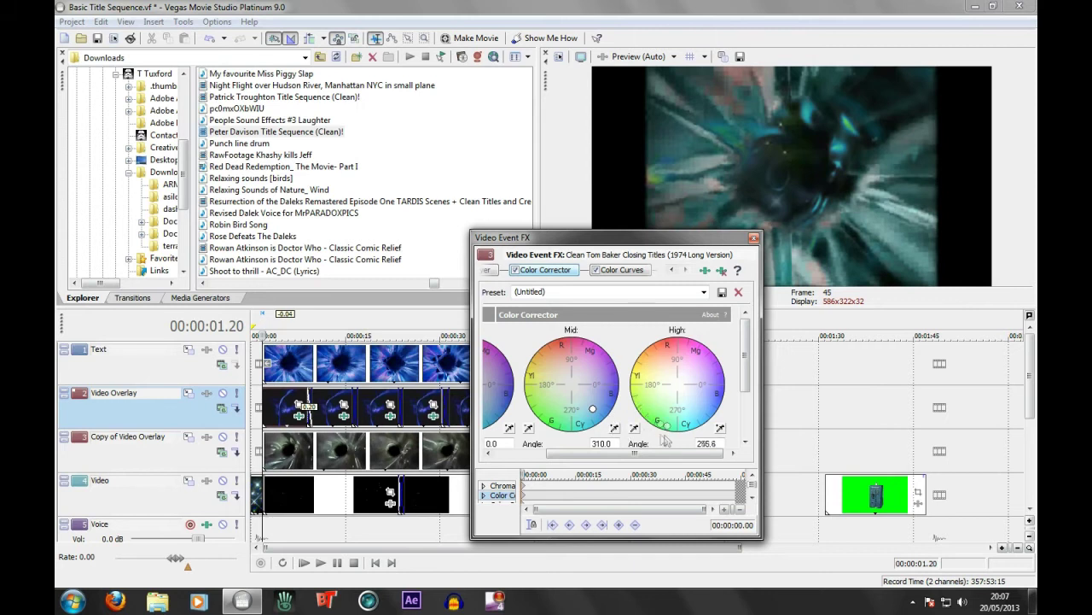
pyautogui.click(754, 238)
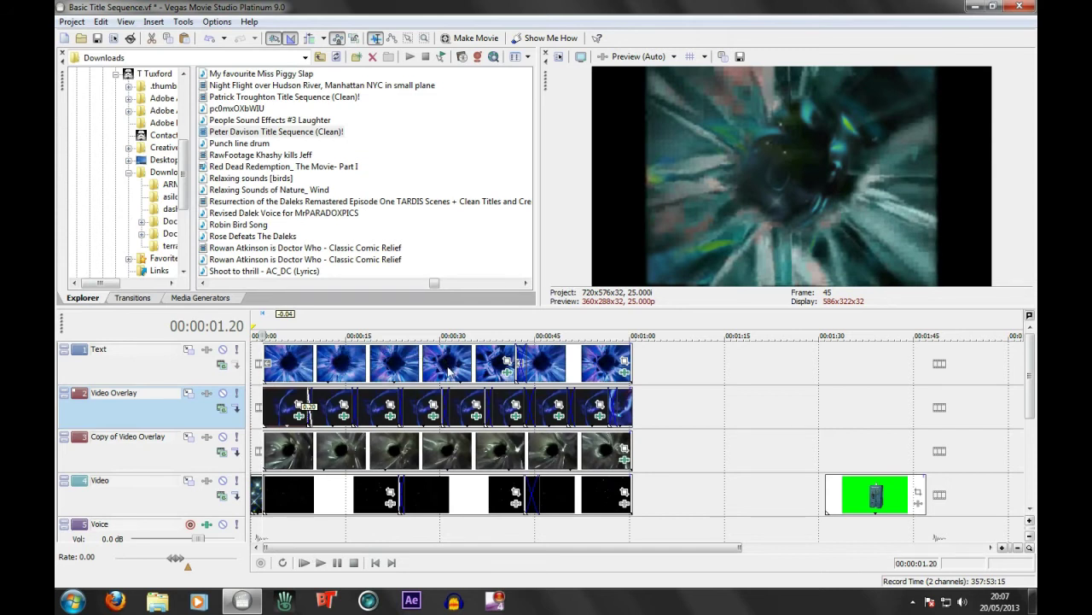
# - Add the Sony Color Corrector and Sony Color Curves effects after the Chroma Keyer on the Text track's tunnel clip
pyautogui.click(508, 373)
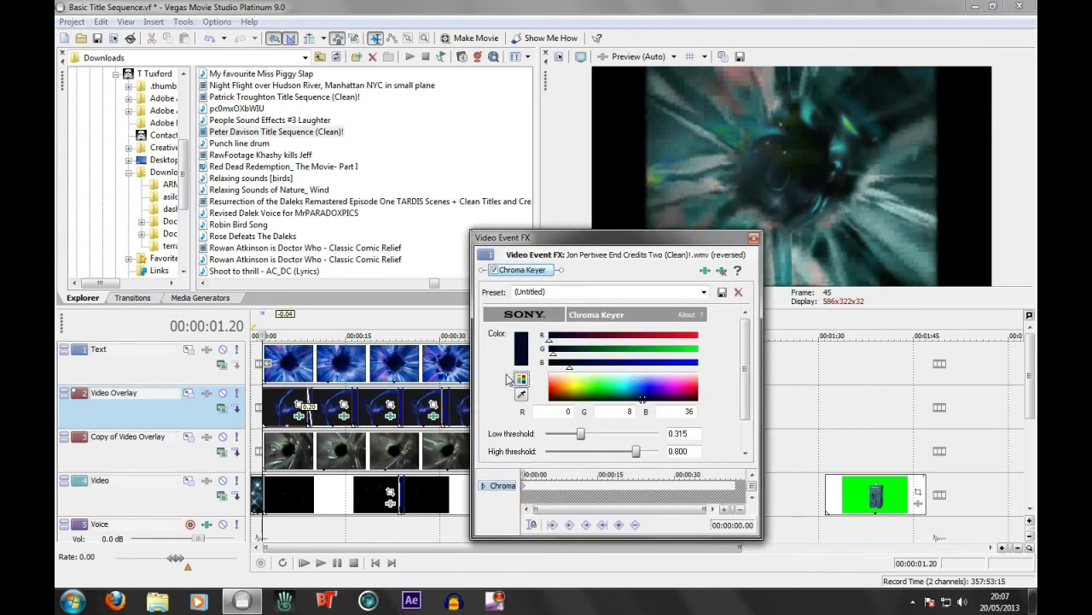
pyautogui.click(701, 269)
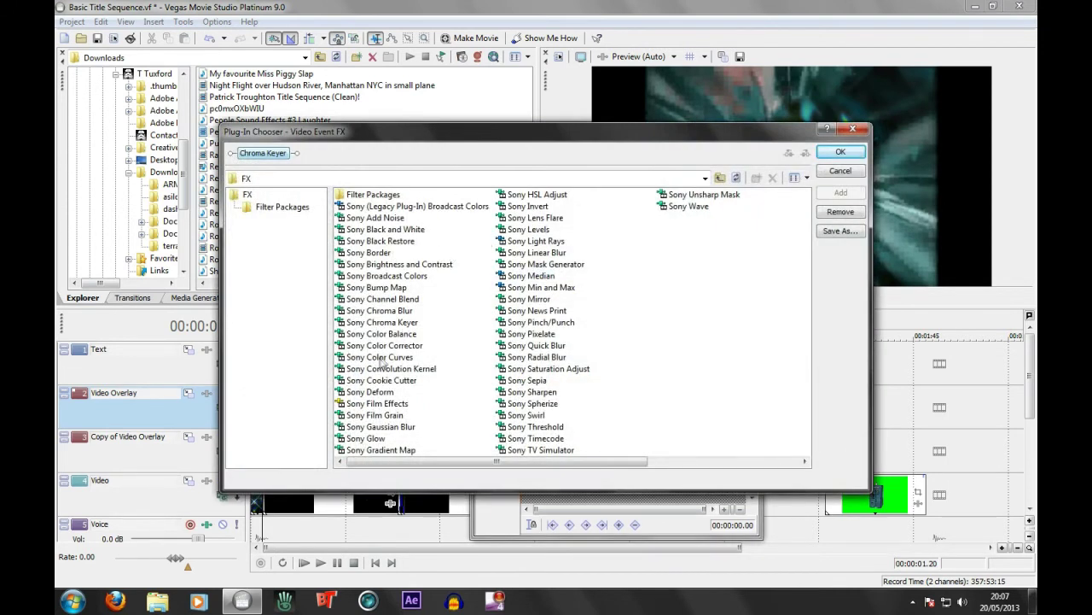
pyautogui.click(384, 346)
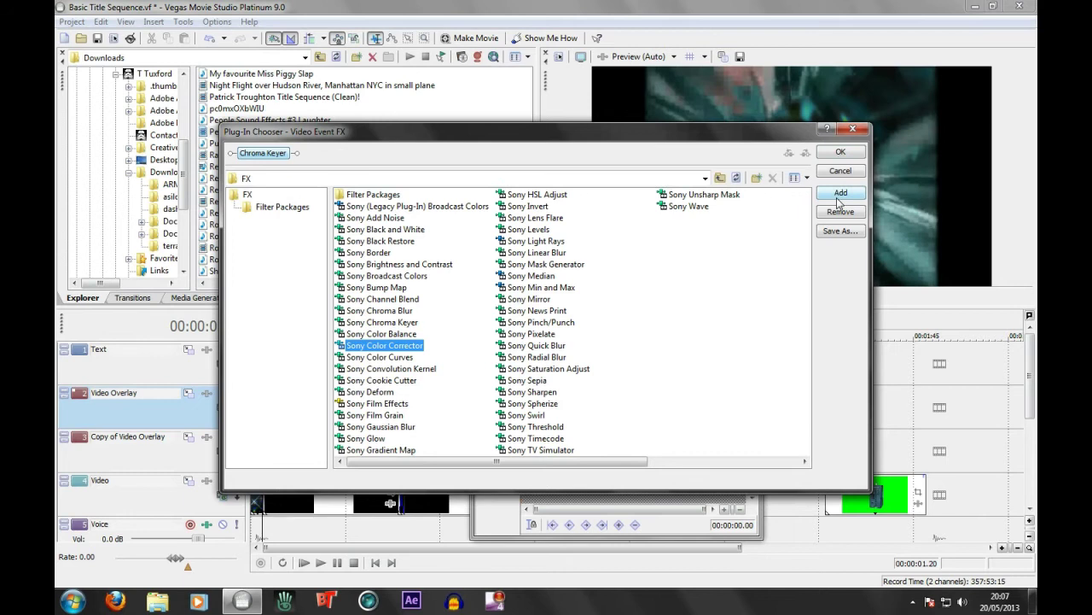
pyautogui.click(839, 196)
pyautogui.click(387, 358)
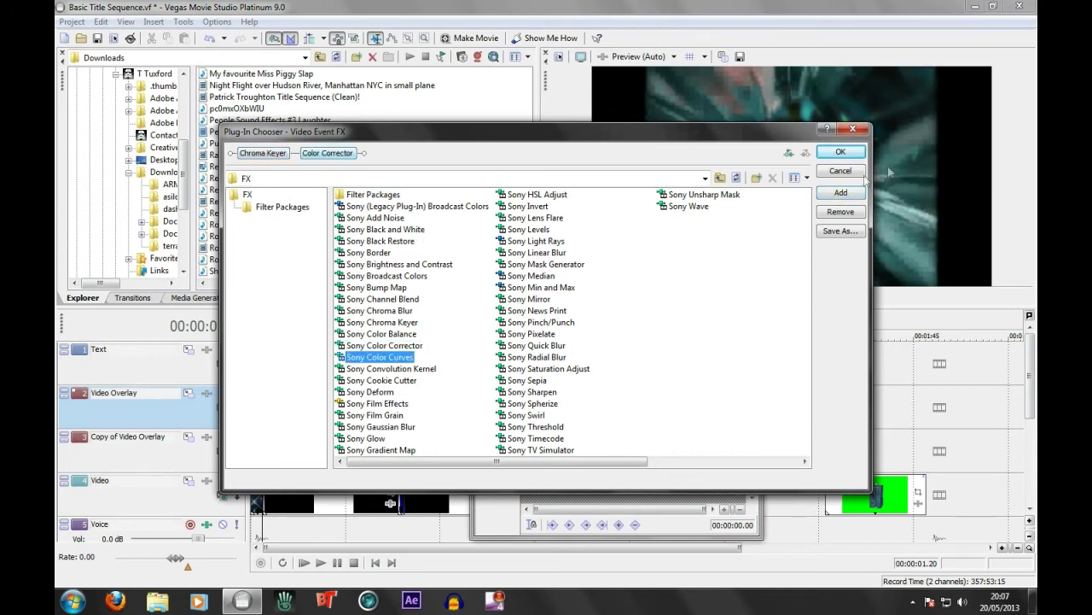
pyautogui.click(841, 193)
pyautogui.click(840, 151)
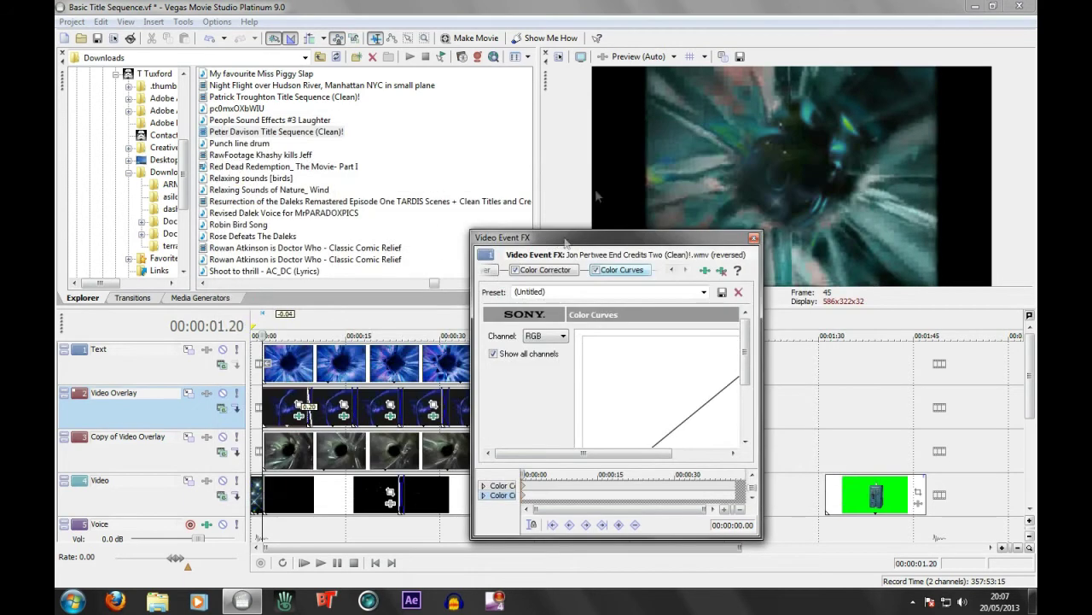
# - Shift the Text track tunnel clip's midtones towards cyan-blue at angle 316.2 and its highlights towards green at angle 225.0 in the Color Corrector
pyautogui.click(547, 271)
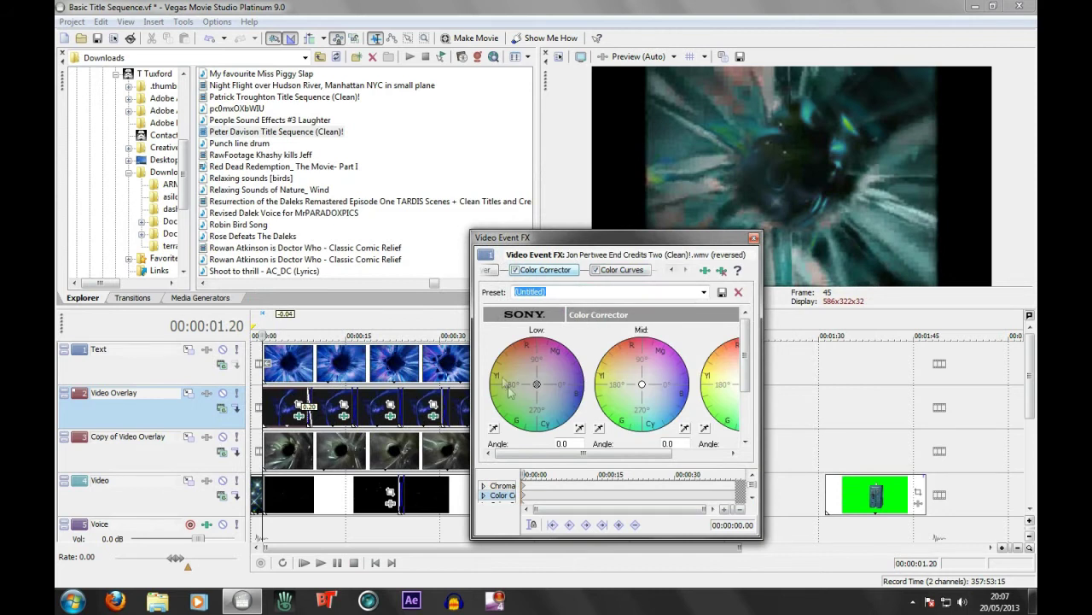
pyautogui.moveTo(643, 388); pyautogui.dragTo(663, 404)
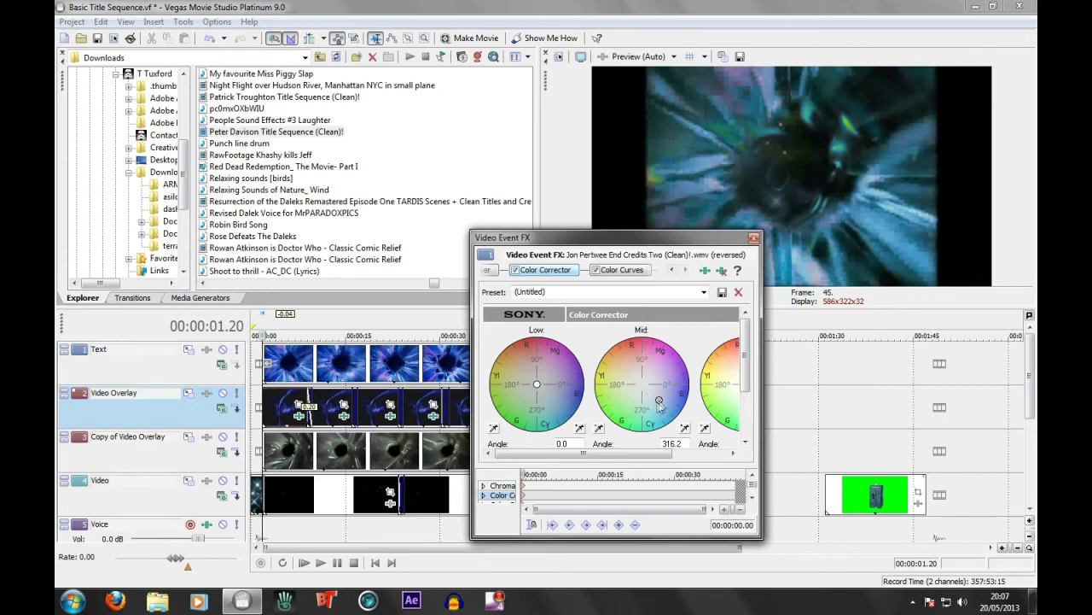
pyautogui.moveTo(630, 454); pyautogui.dragTo(674, 453)
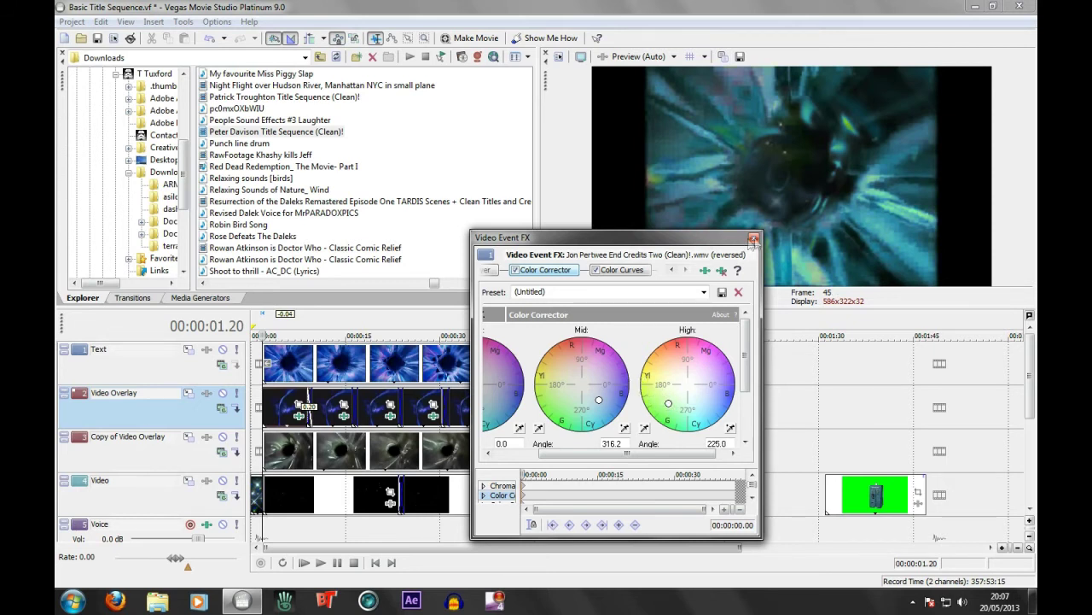
pyautogui.click(754, 239)
# - Play the sequence from the beginning to check the recoloured tunnel layers
pyautogui.click(376, 562)
pyautogui.click(324, 563)
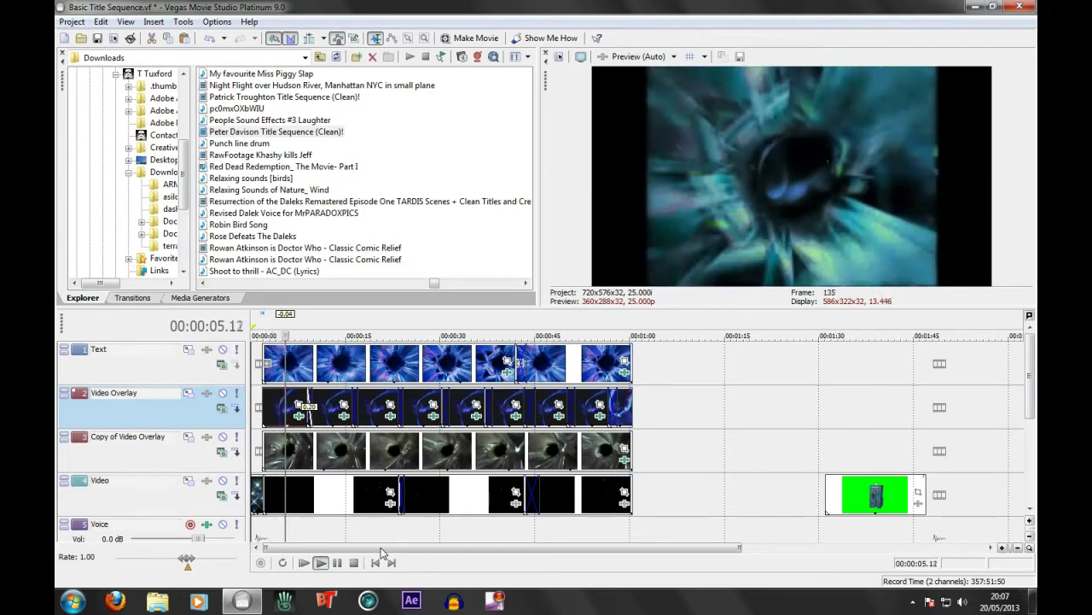
pyautogui.click(337, 562)
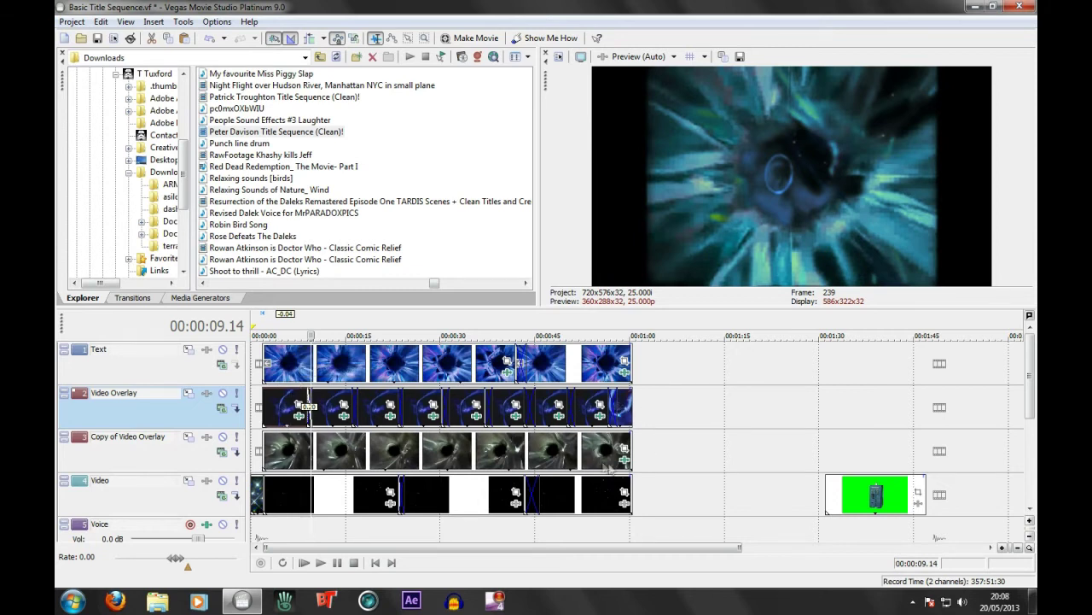
# - Add the Sony Mirror effect at the end of the effect chain on the Copy of Video Overlay tunnel clip
pyautogui.click(624, 462)
pyautogui.click(702, 270)
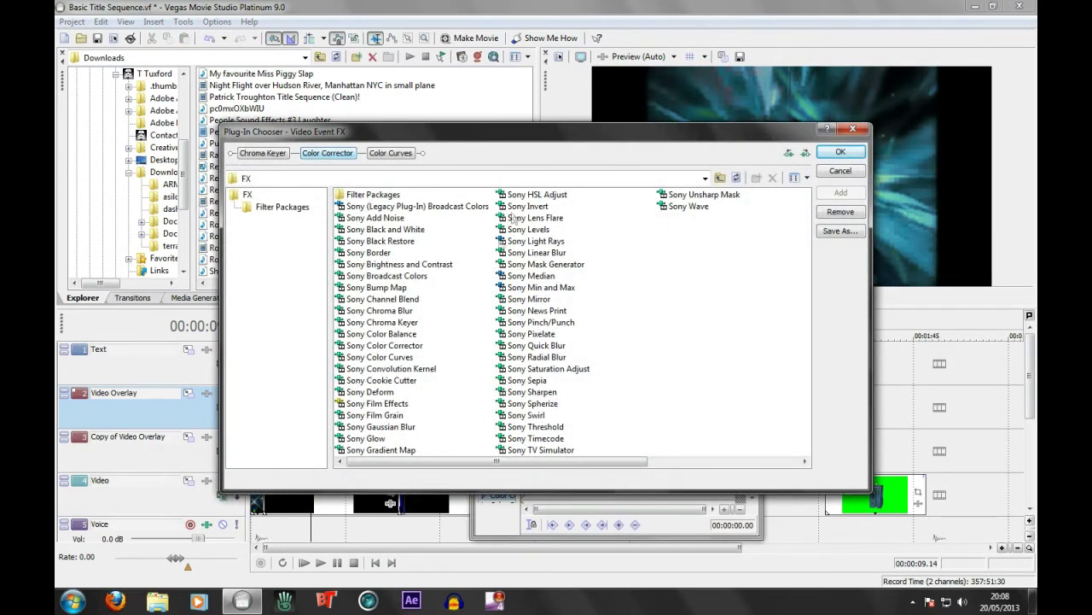
pyautogui.click(538, 300)
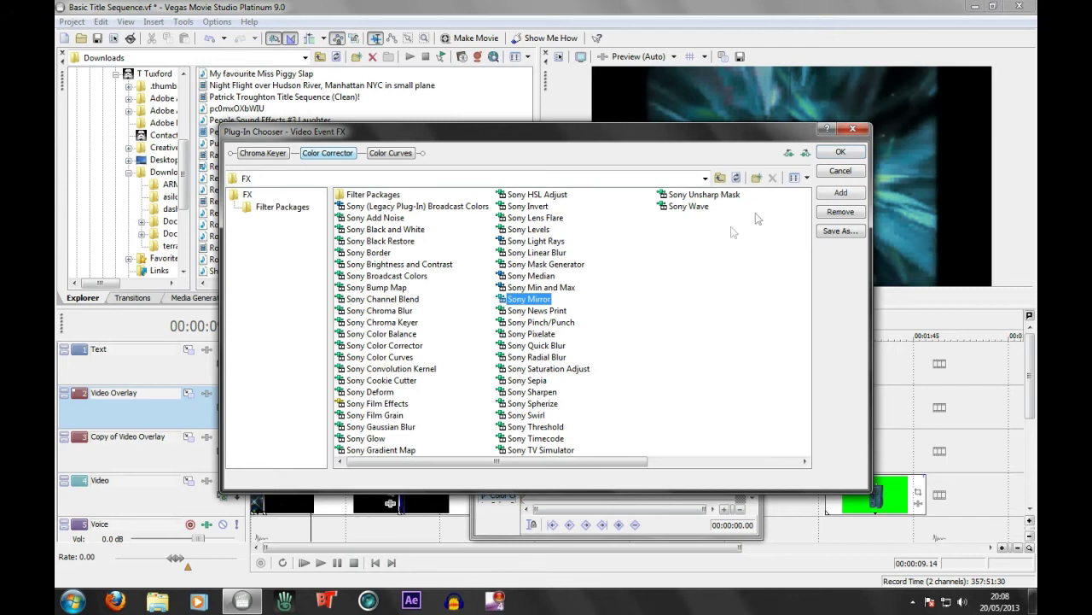
pyautogui.click(837, 194)
pyautogui.click(841, 154)
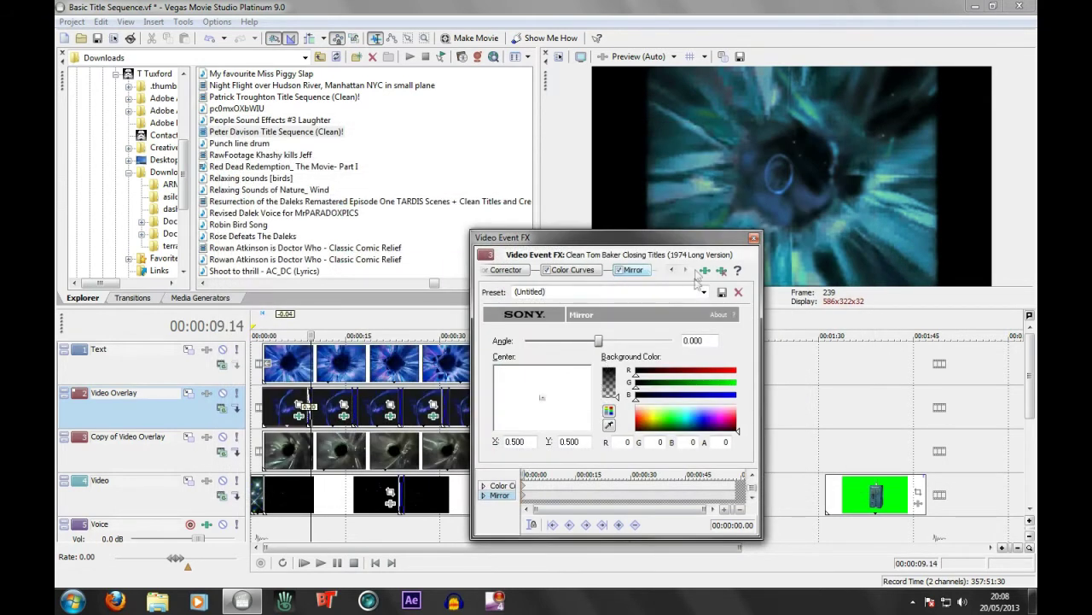
# - Preview that tunnel clip, then set its Mirror angle to 90 and the mirror background colour to opaque white
pyautogui.click(321, 563)
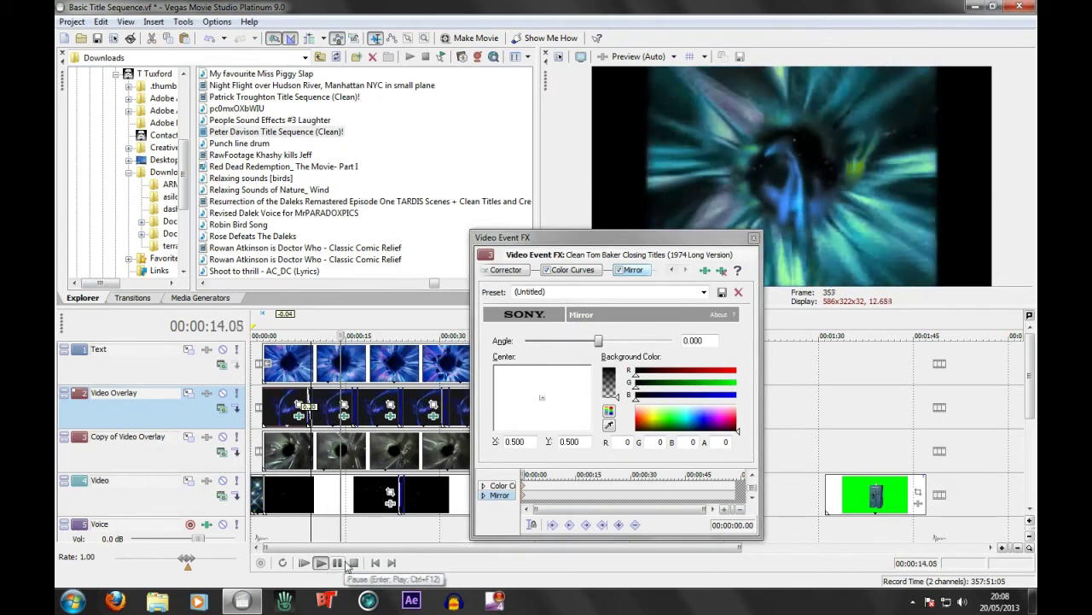
pyautogui.click(337, 563)
pyautogui.moveTo(599, 342); pyautogui.dragTo(638, 343)
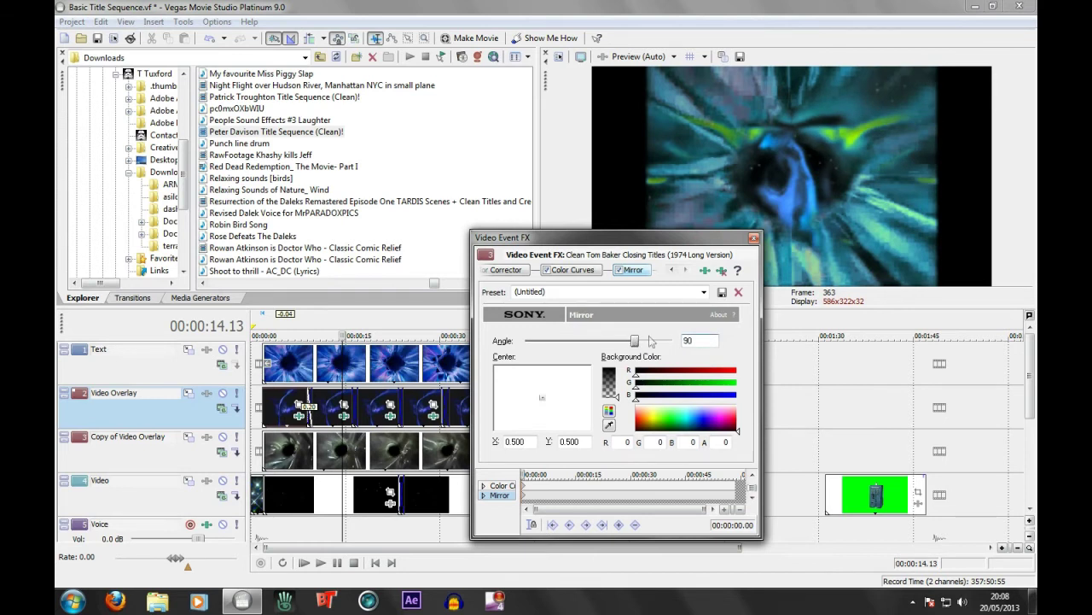
pyautogui.write('90')
pyautogui.click(649, 421)
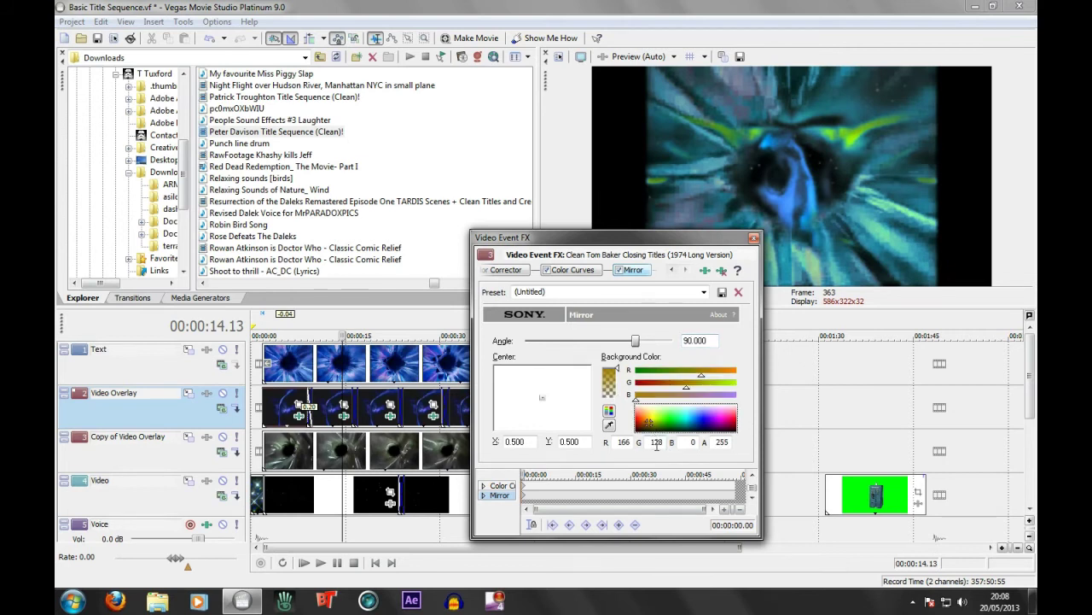
pyautogui.moveTo(649, 426); pyautogui.dragTo(651, 407)
# - Play the sequence to check the mirrored tunnel layer, and return to the start of the timeline
pyautogui.click(320, 562)
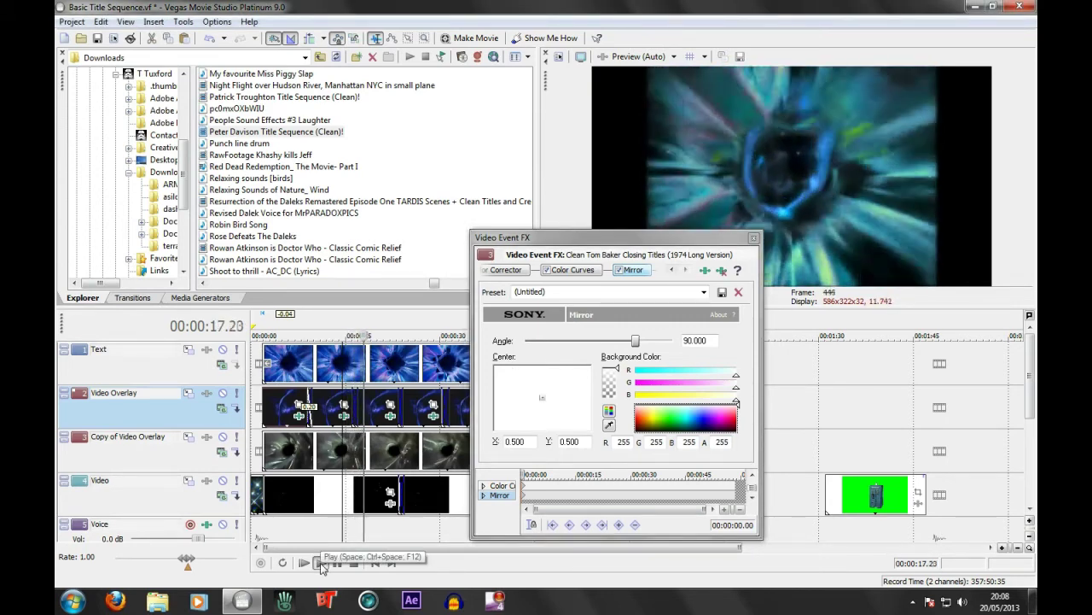
pyautogui.click(752, 239)
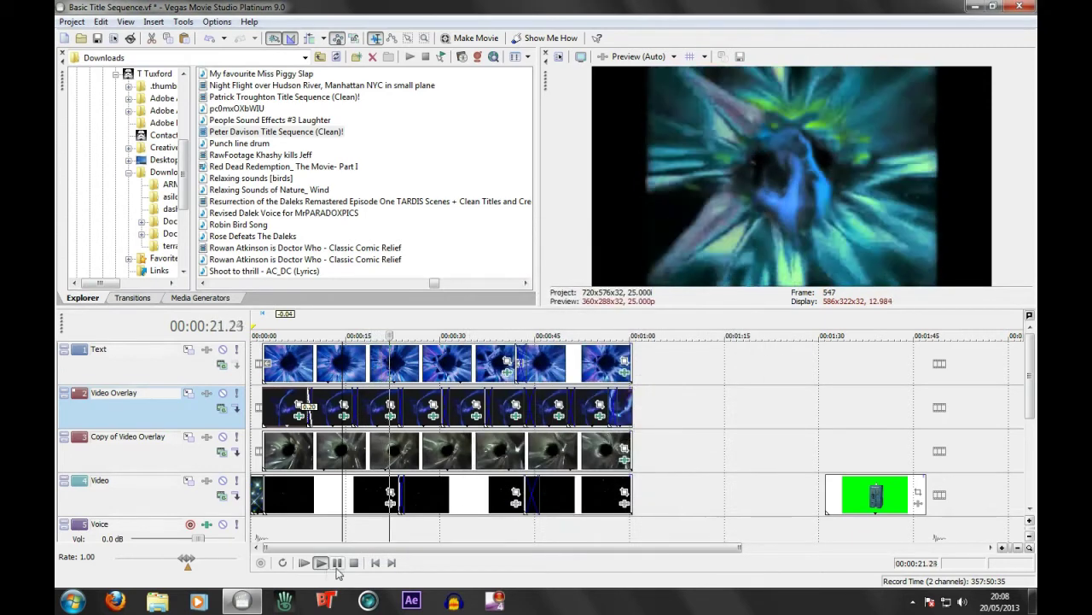
pyautogui.click(337, 564)
pyautogui.click(375, 562)
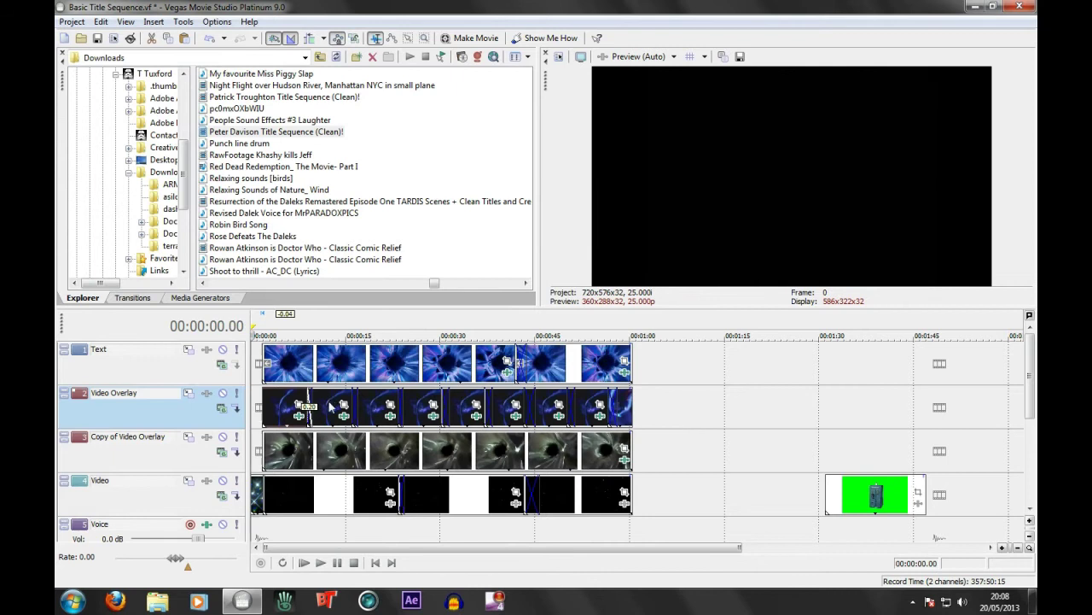
# - Delete every vortex clip after the first one on Video Overlay, and play the tunnel section that follows it
pyautogui.click(330, 407)
pyautogui.moveTo(328, 401); pyautogui.dragTo(632, 408)
pyautogui.click(309, 405)
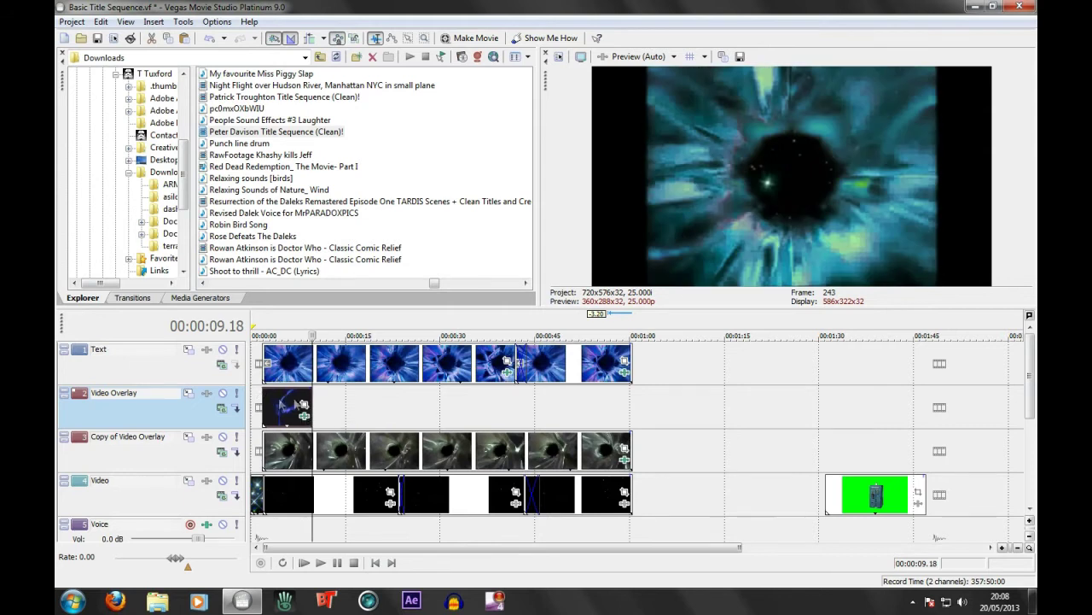
pyautogui.press('space')
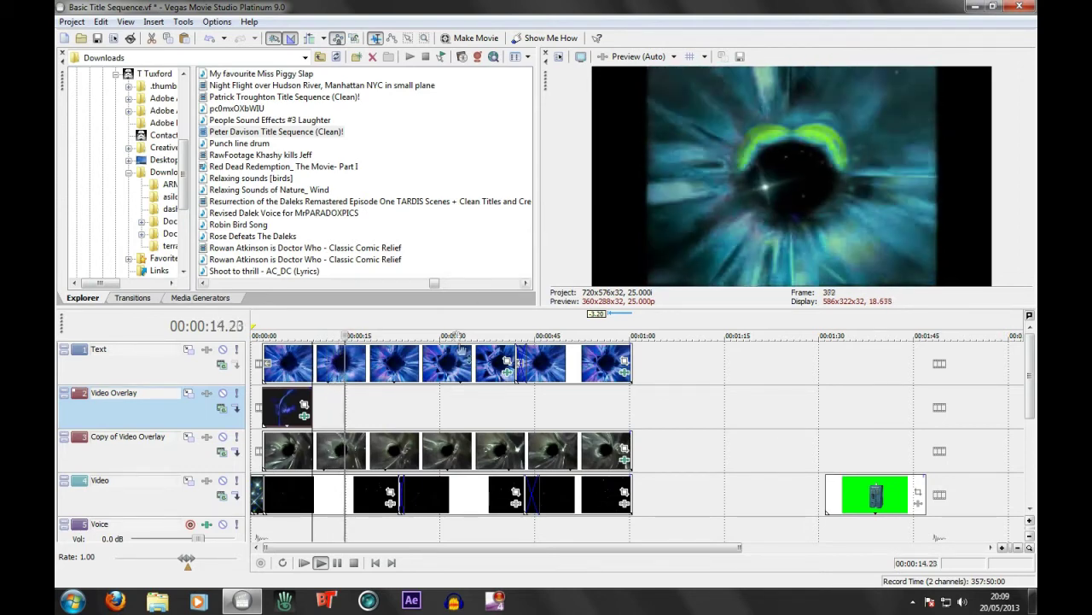
pyautogui.press('space')
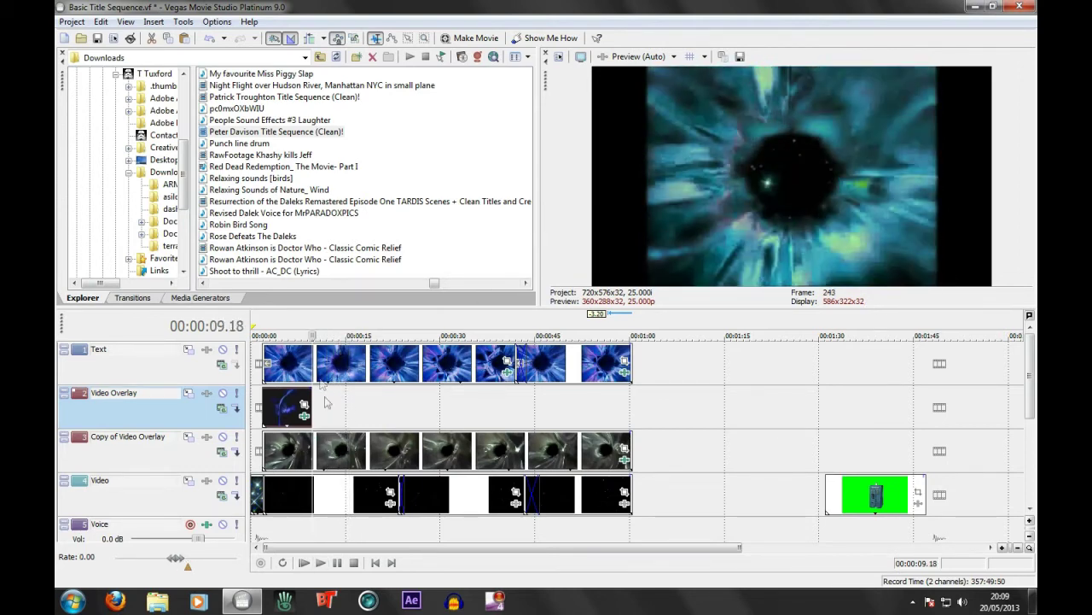
# - Add the Sony Mirror effect after the Color Corrector on the remaining vortex clip on Video Overlay
pyautogui.click(304, 414)
pyautogui.click(705, 271)
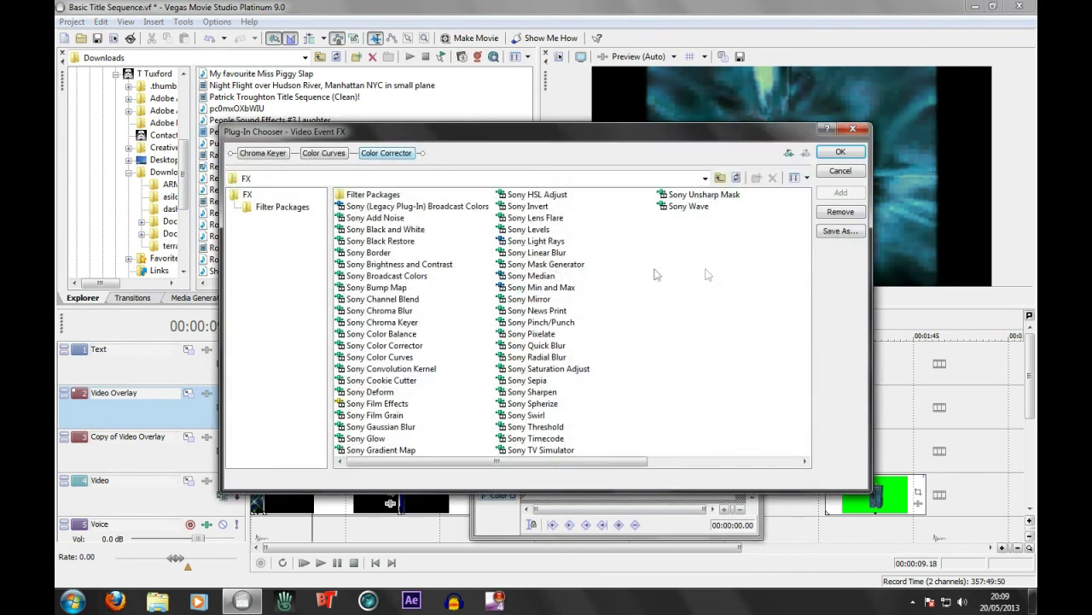
pyautogui.click(525, 299)
pyautogui.click(838, 192)
pyautogui.click(839, 152)
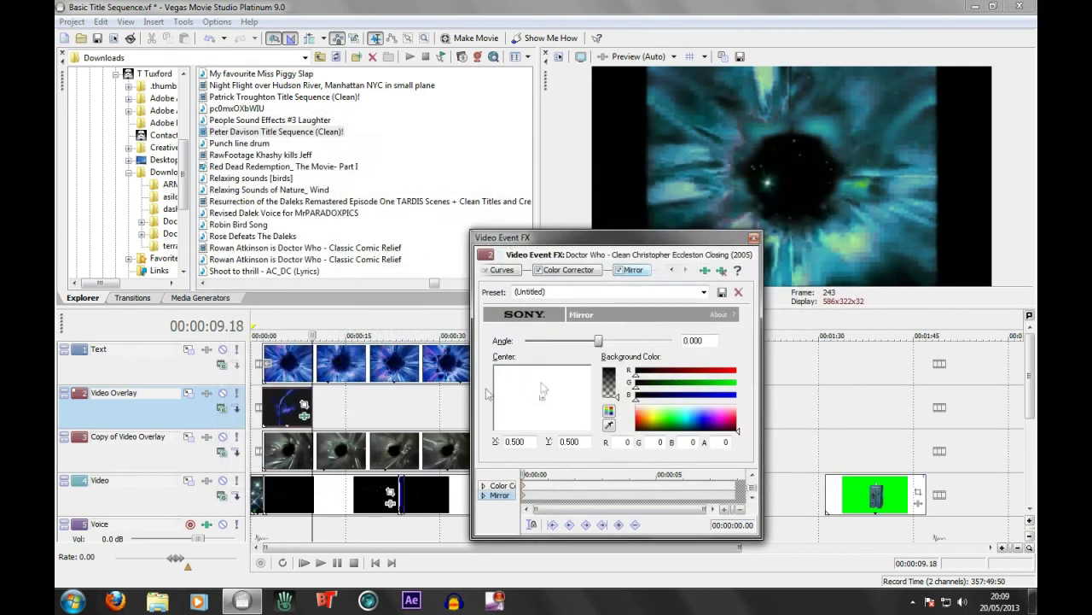
# - Set the vortex clip's Mirror angle to -90 and its mirror centre to X 0.452, Y 0.505
pyautogui.click(288, 412)
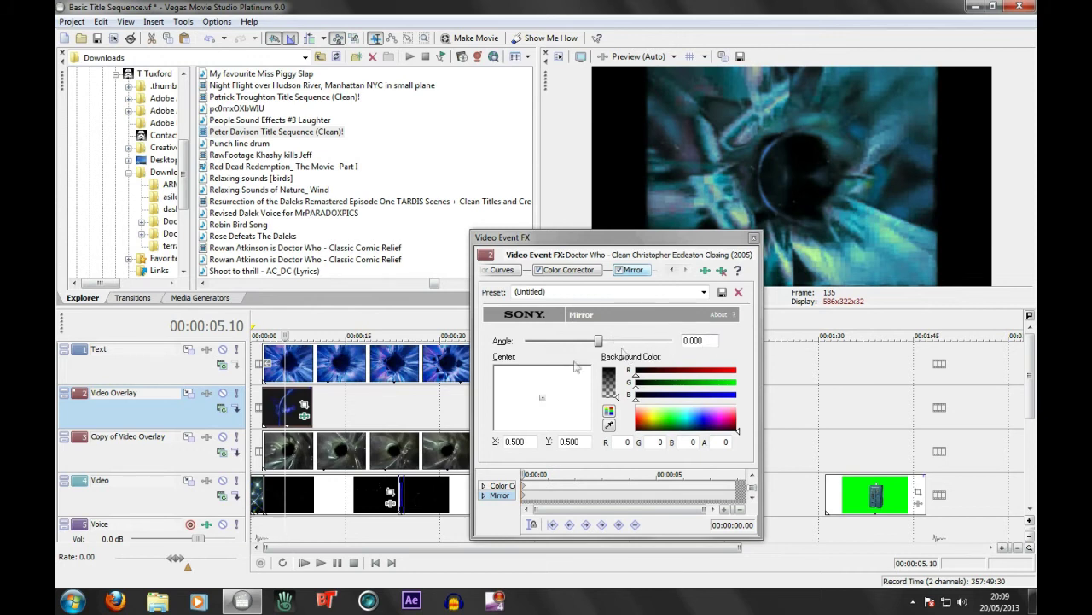
pyautogui.moveTo(600, 341); pyautogui.dragTo(567, 350)
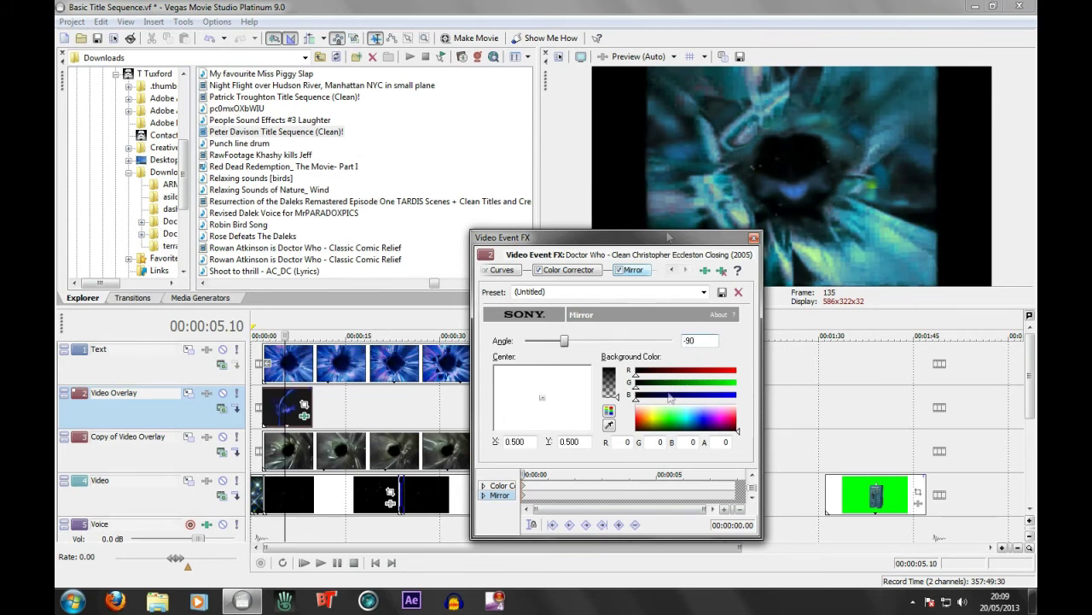
pyautogui.press('Return')
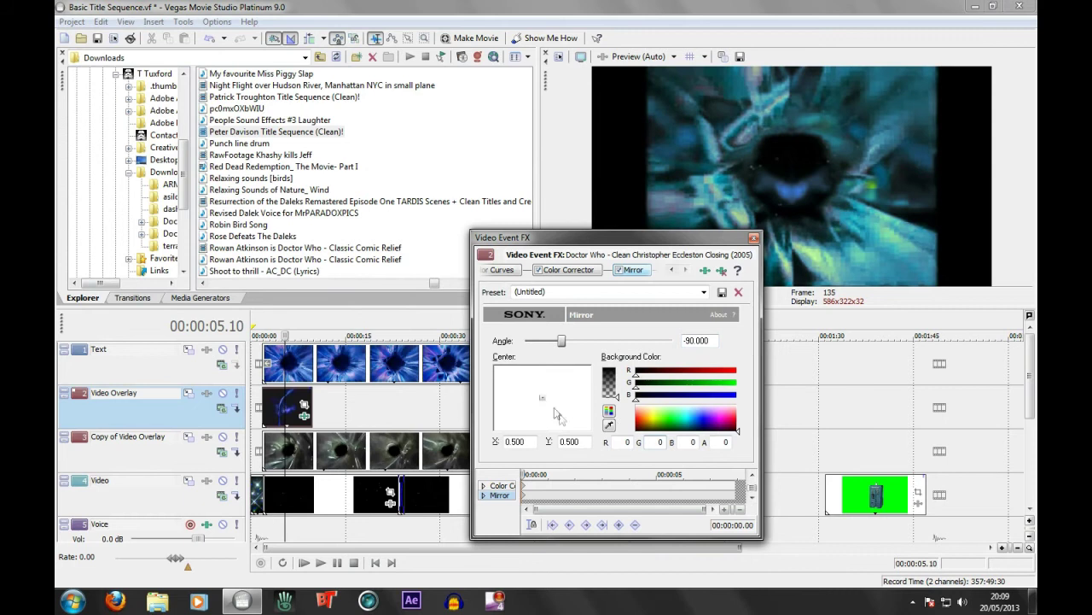
pyautogui.moveTo(546, 401); pyautogui.dragTo(540, 400)
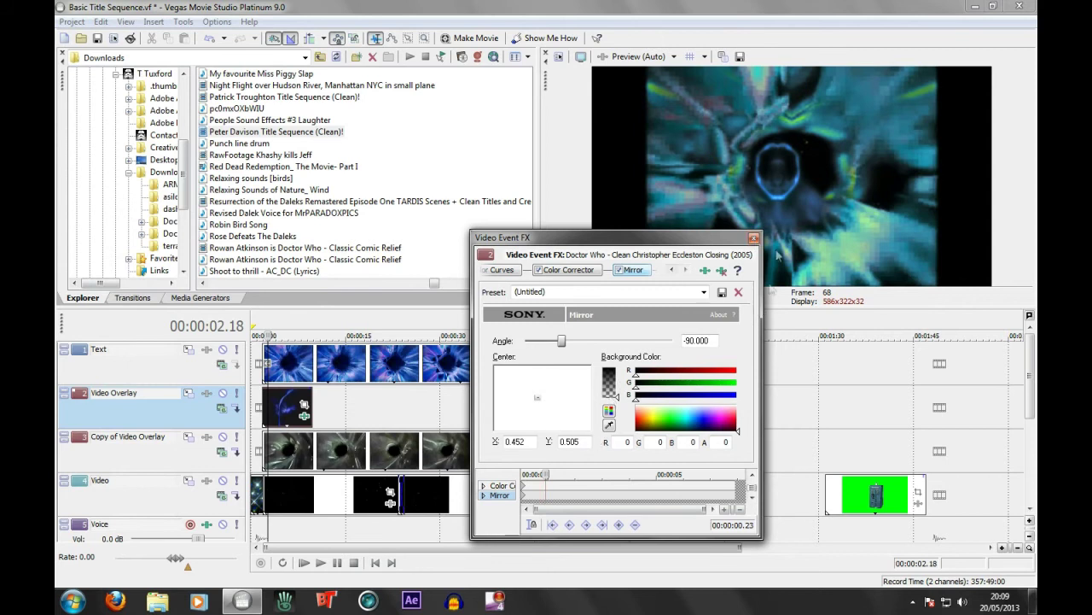
pyautogui.click(754, 237)
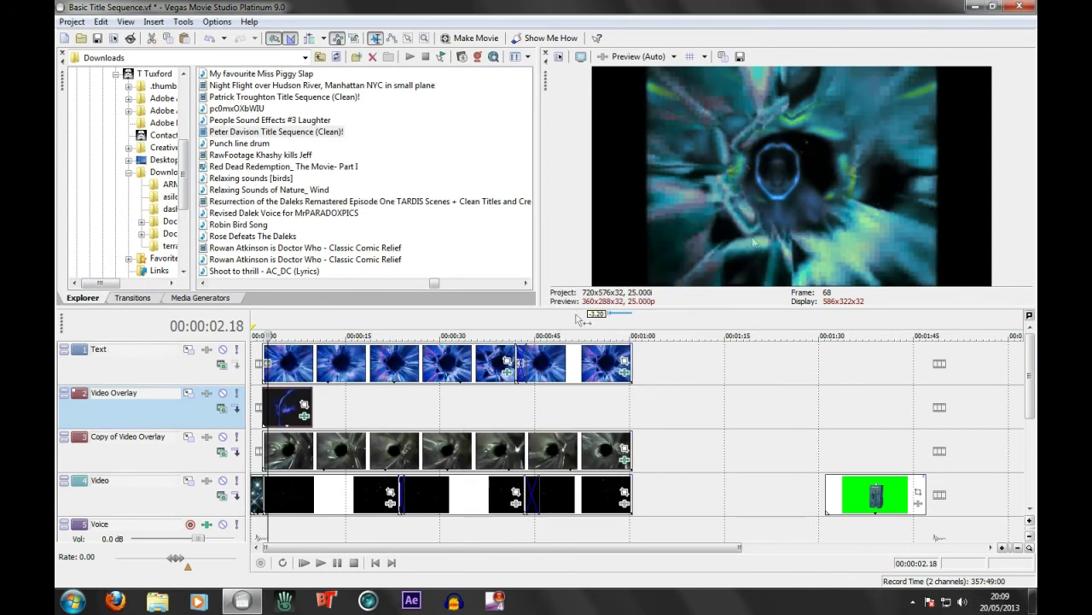
# - Crop the vortex clip on Video Overlay to 420 by 315, centred at X 210, Y 180
pyautogui.click(374, 562)
pyautogui.click(266, 416)
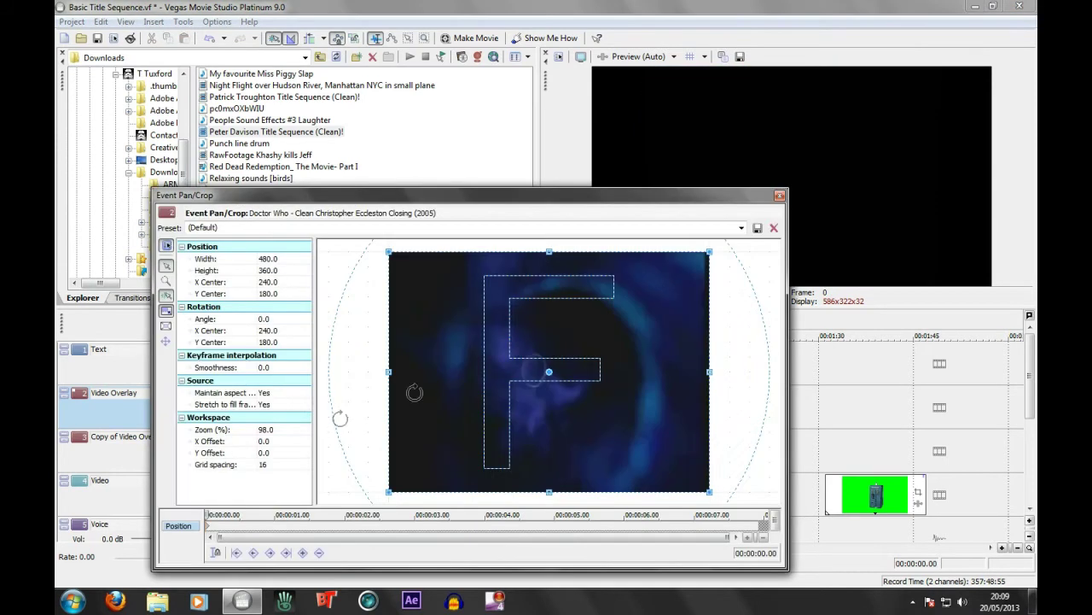
pyautogui.moveTo(388, 249); pyautogui.dragTo(410, 268)
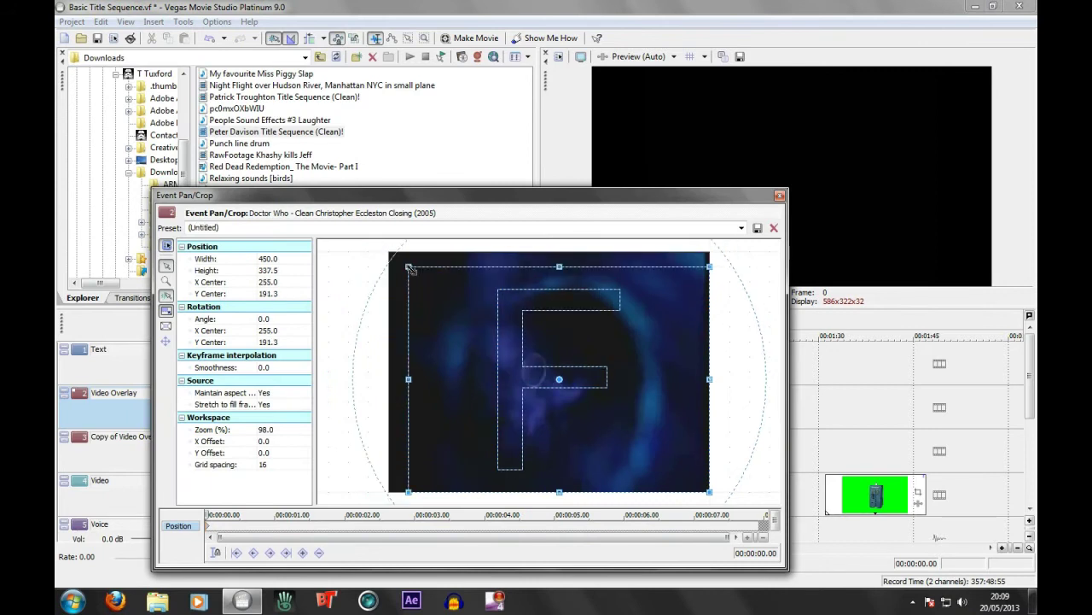
pyautogui.moveTo(509, 355); pyautogui.dragTo(500, 347)
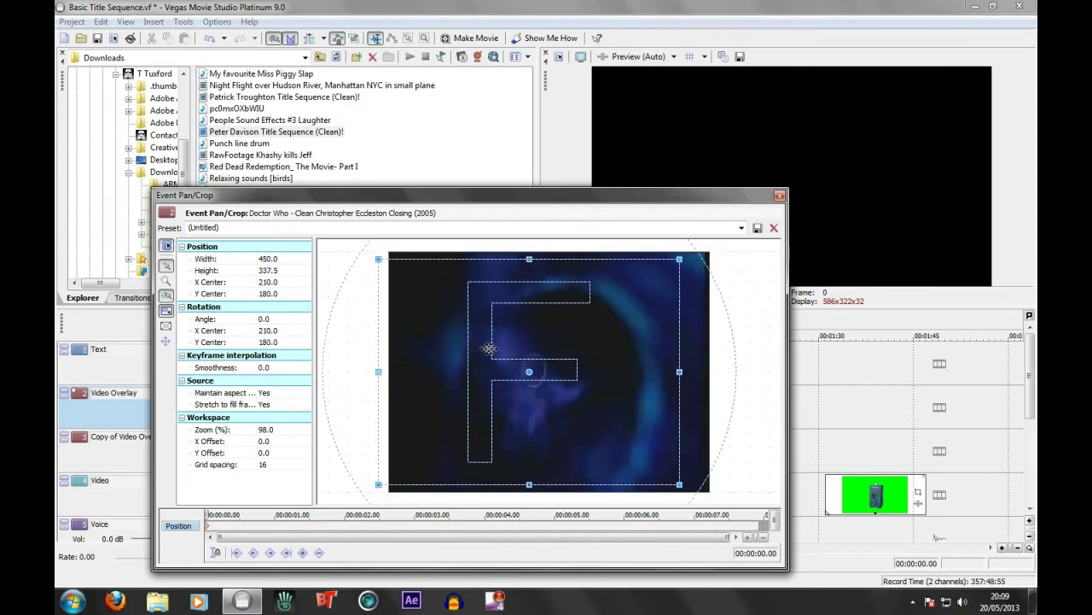
pyautogui.moveTo(399, 262); pyautogui.dragTo(444, 333)
pyautogui.click(779, 195)
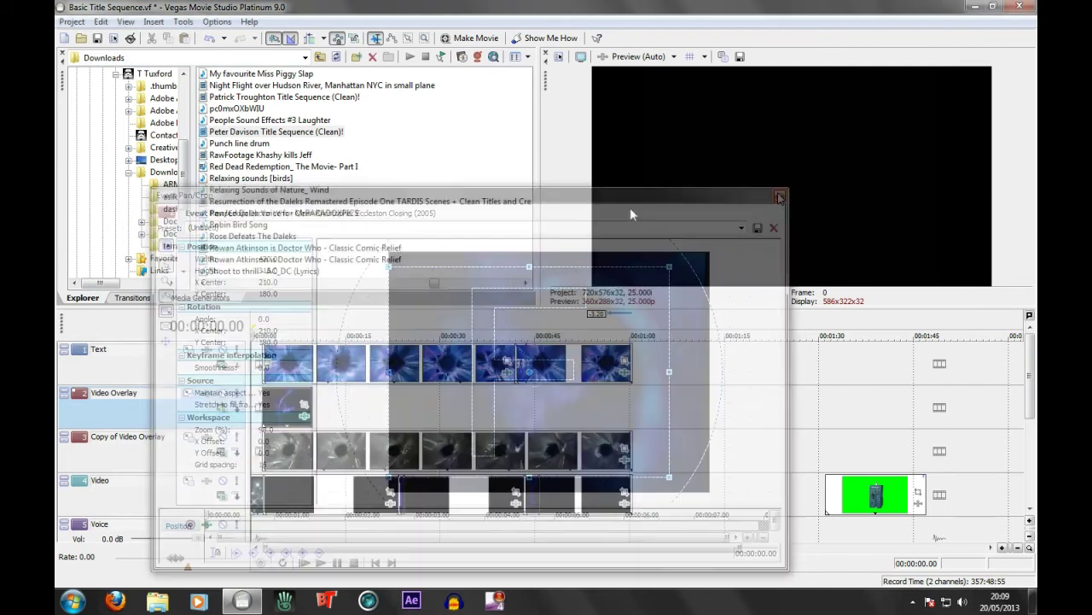
# - Move the vortex clip's mirror centre to X 0.507, Y 0.465
pyautogui.click(284, 411)
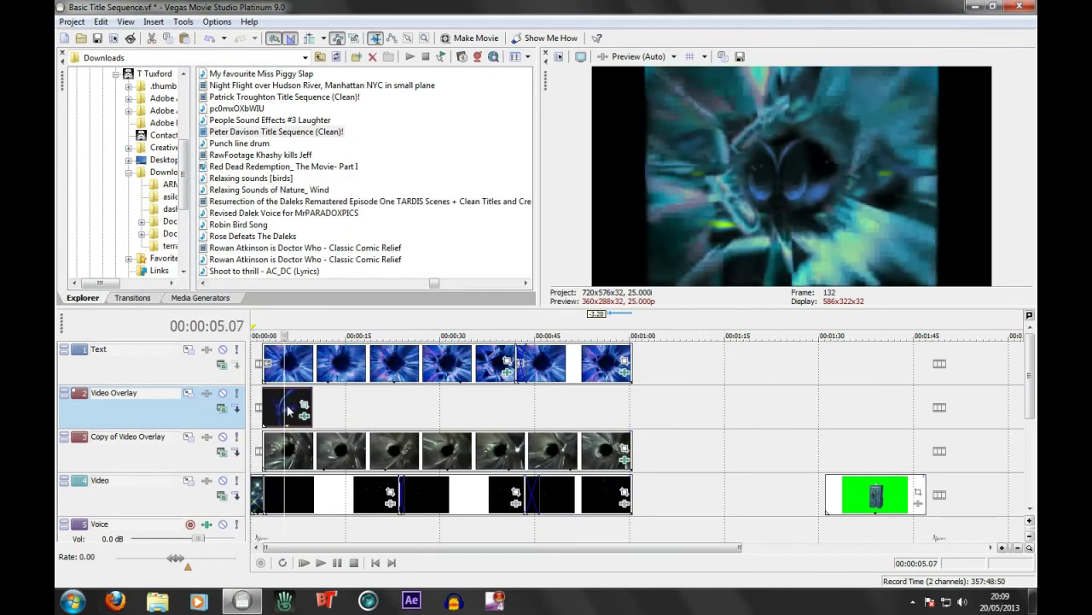
pyautogui.click(304, 409)
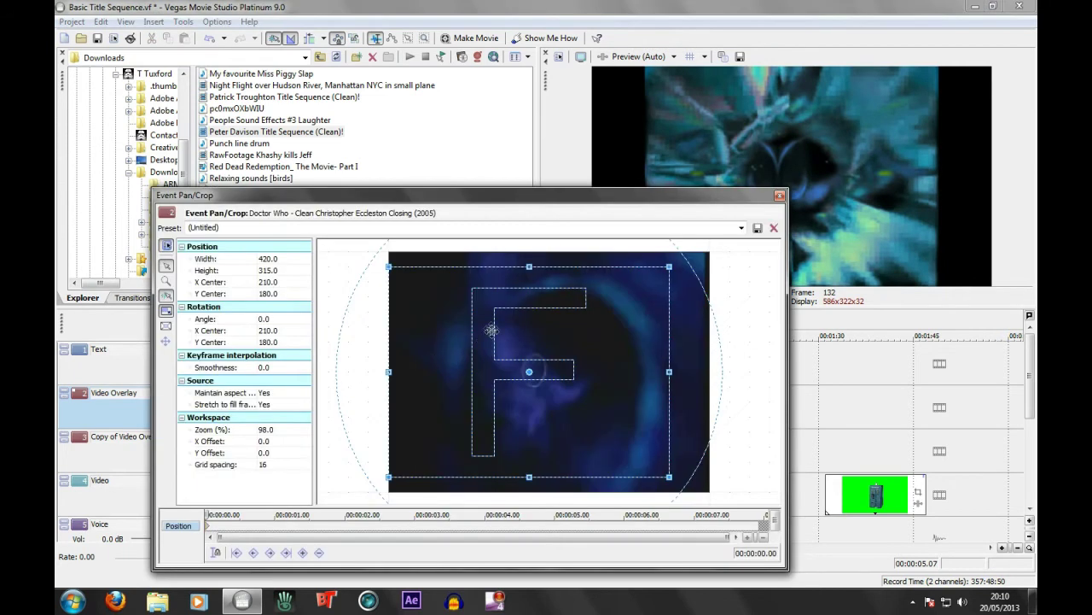
pyautogui.click(779, 194)
pyautogui.click(307, 420)
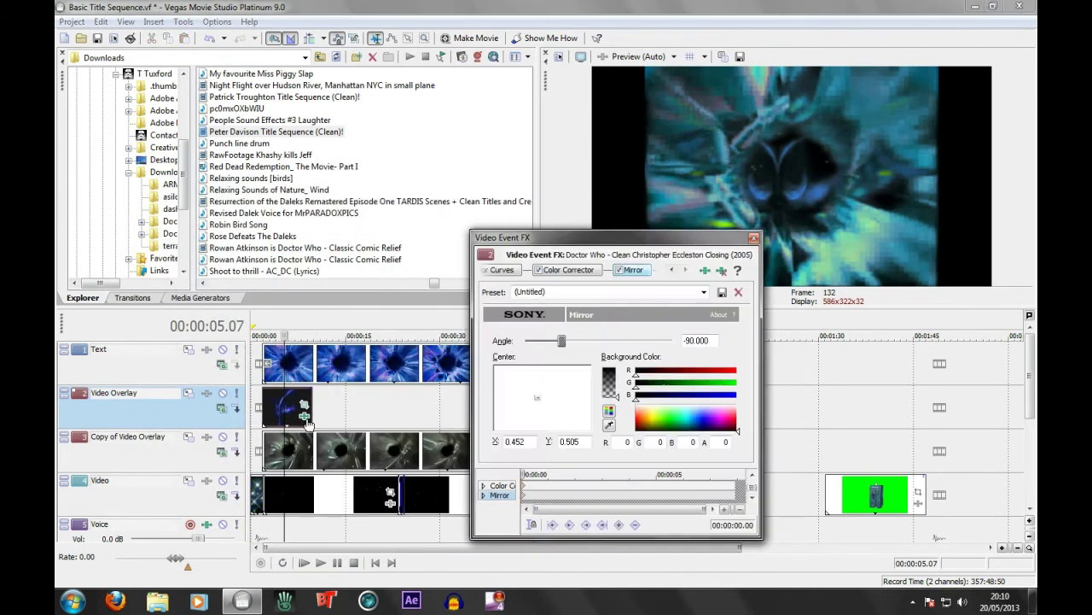
pyautogui.moveTo(536, 396); pyautogui.dragTo(541, 396)
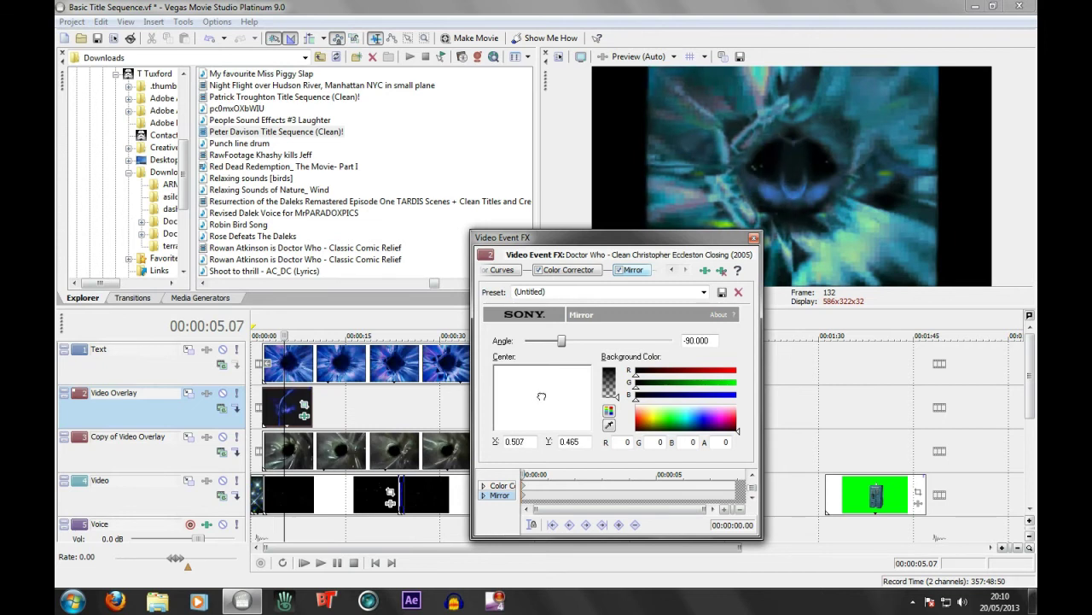
pyautogui.click(754, 239)
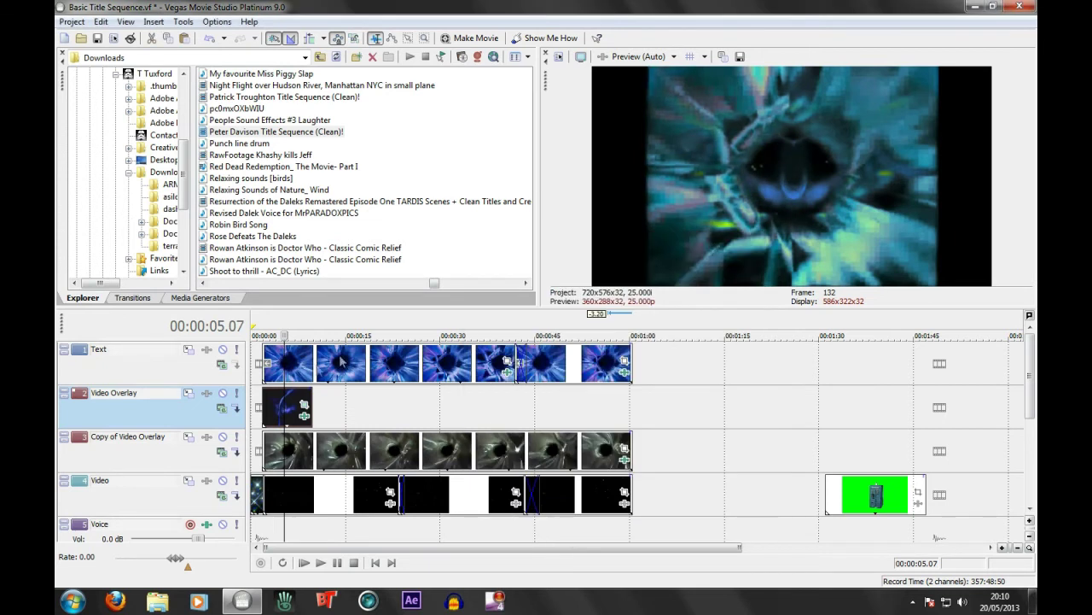
# - Play the tunnel section from its start to check the cropped and re-centred vortex mirror
pyautogui.click(260, 414)
pyautogui.press('space')
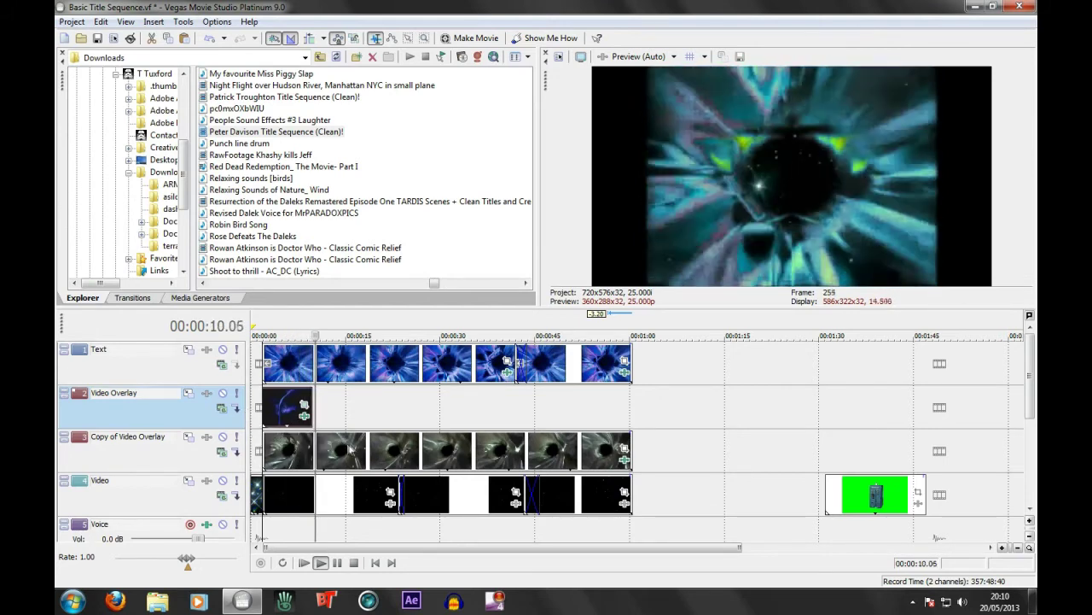
pyautogui.press('Return')
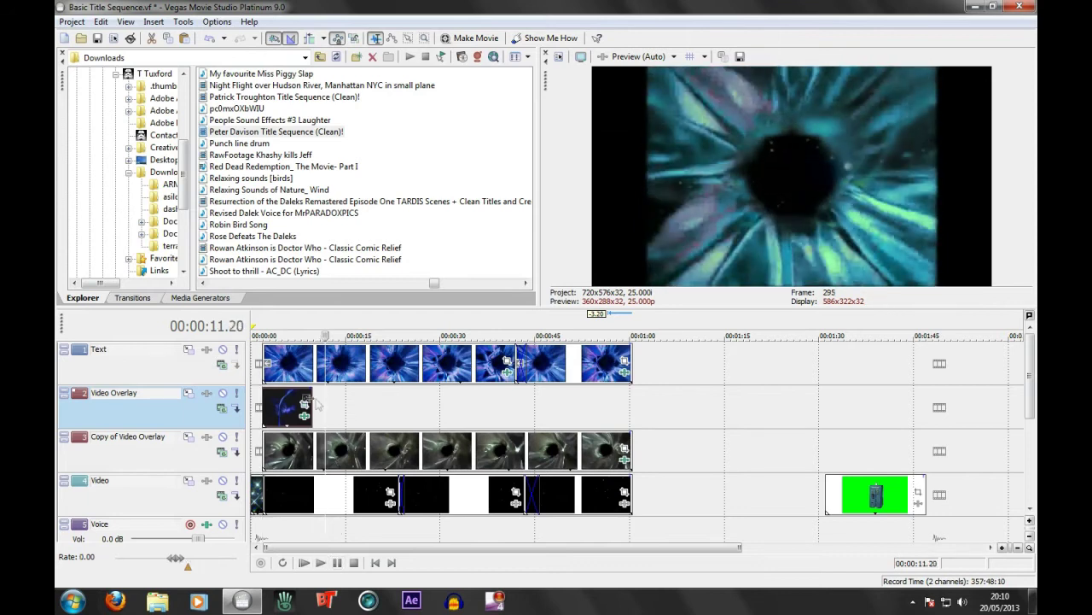
# - Paste eight overlapping copies of the vortex clip along Video Overlay, and adjust the last one's end to finish with the tunnel clips
pyautogui.click(306, 403)
pyautogui.rightClick(294, 402)
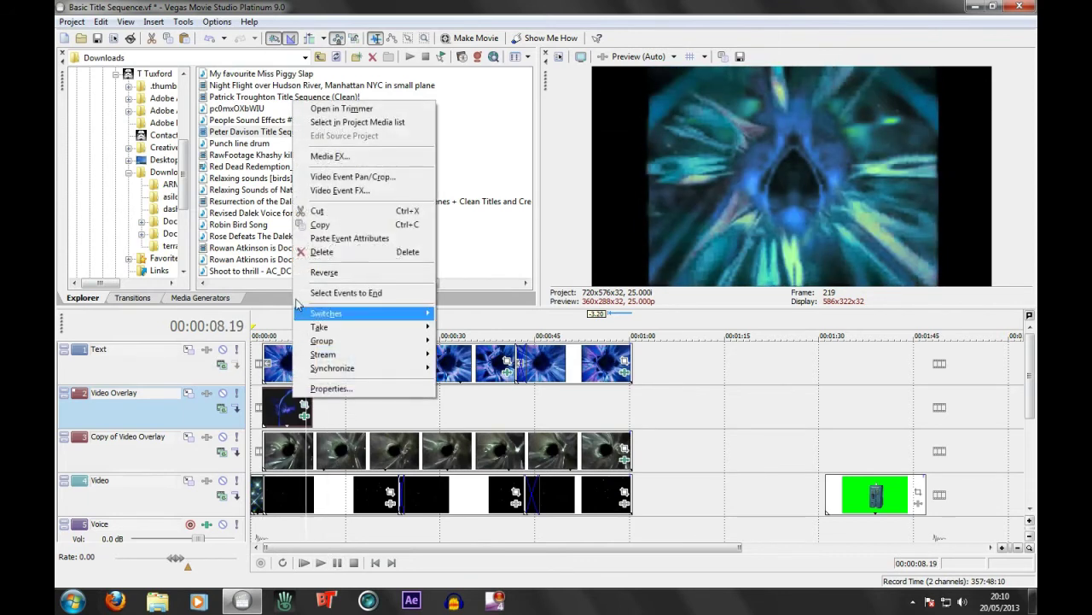
pyautogui.press('Escape')
pyautogui.rightClick(330, 408)
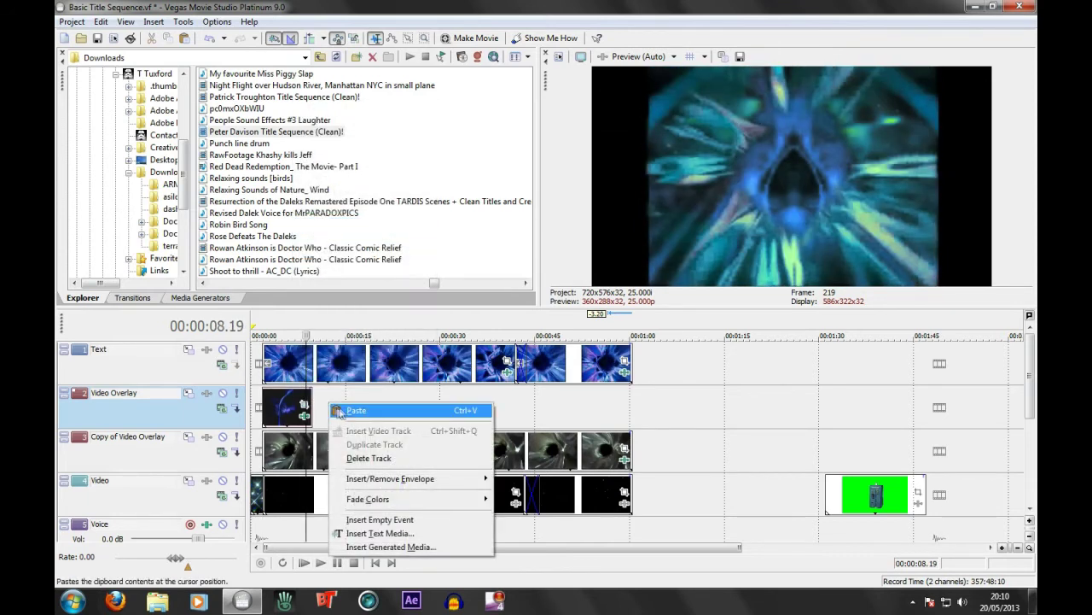
pyautogui.click(353, 409)
pyautogui.click(348, 408)
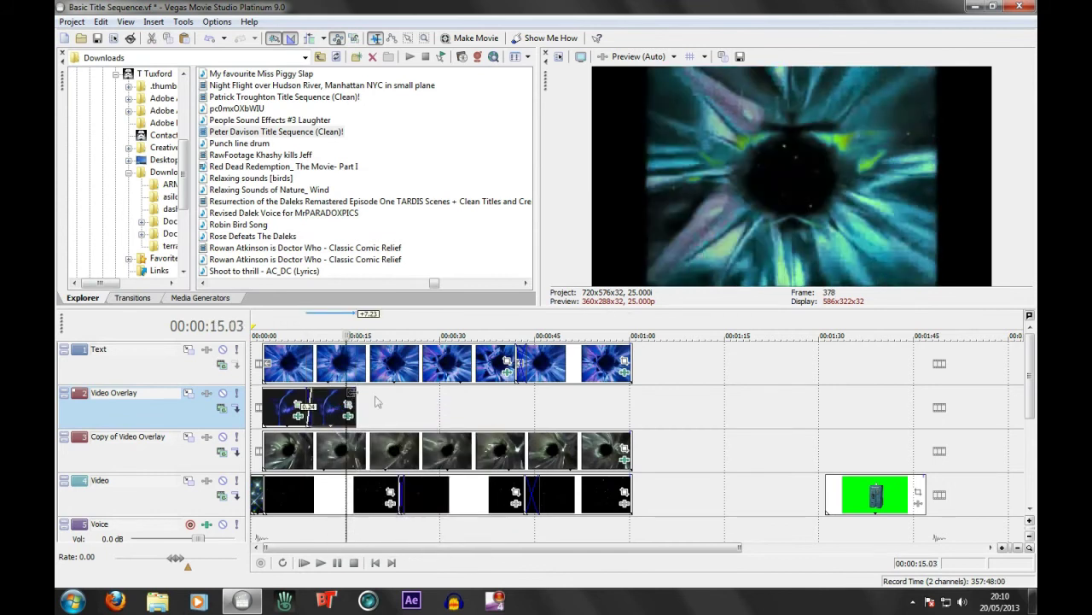
pyautogui.rightClick(355, 402)
pyautogui.click(383, 404)
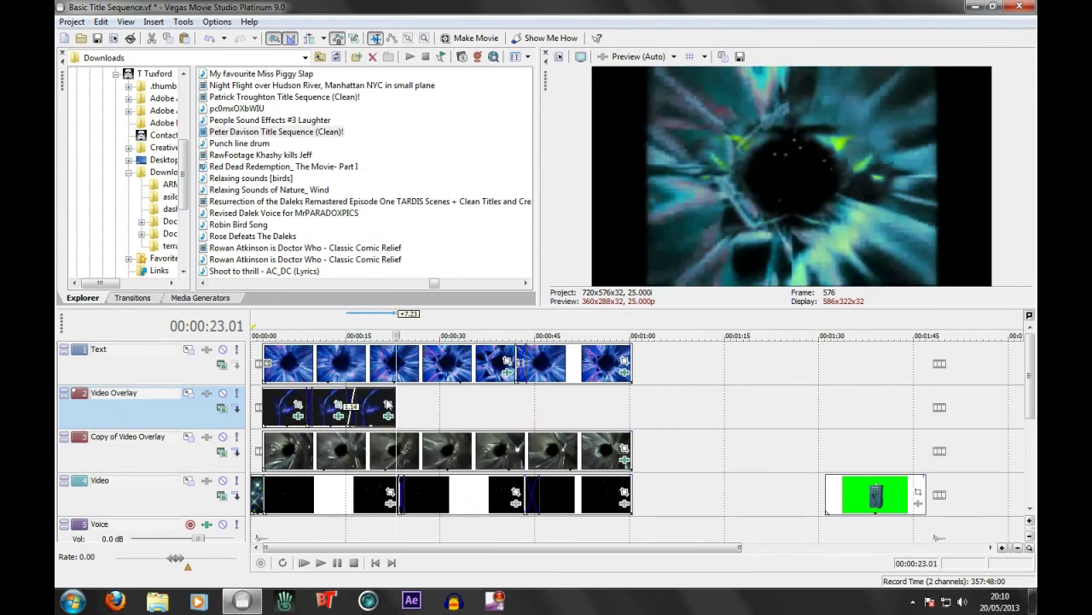
pyautogui.click(383, 406)
pyautogui.rightClick(386, 402)
pyautogui.click(415, 408)
pyautogui.click(421, 406)
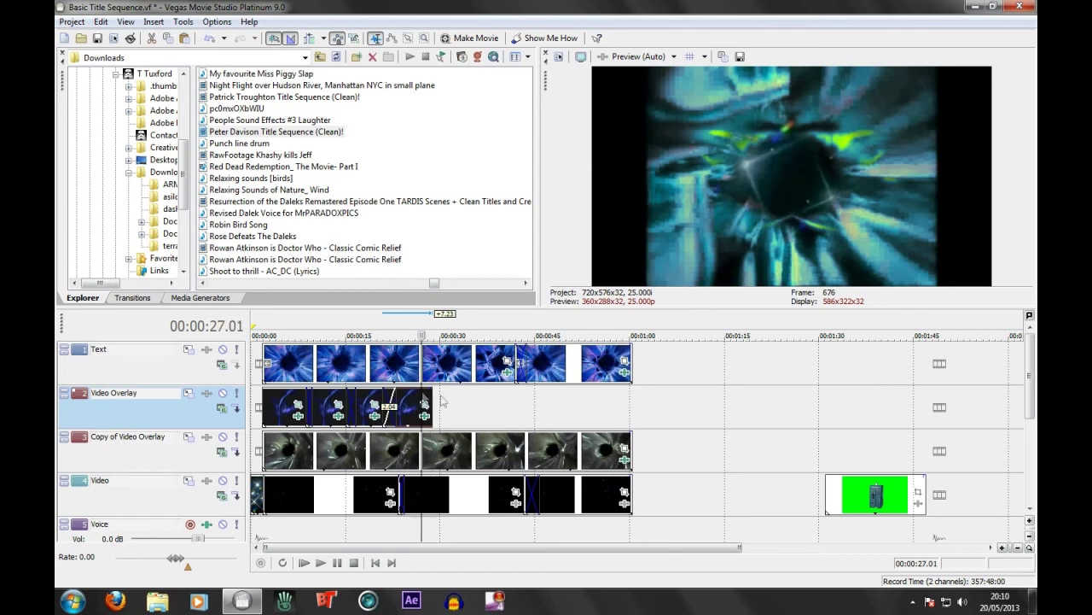
pyautogui.rightClick(423, 403)
pyautogui.click(449, 408)
pyautogui.click(461, 401)
pyautogui.rightClick(553, 400)
pyautogui.click(581, 406)
pyautogui.click(502, 401)
pyautogui.rightClick(603, 400)
pyautogui.click(630, 407)
pyautogui.rightClick(628, 399)
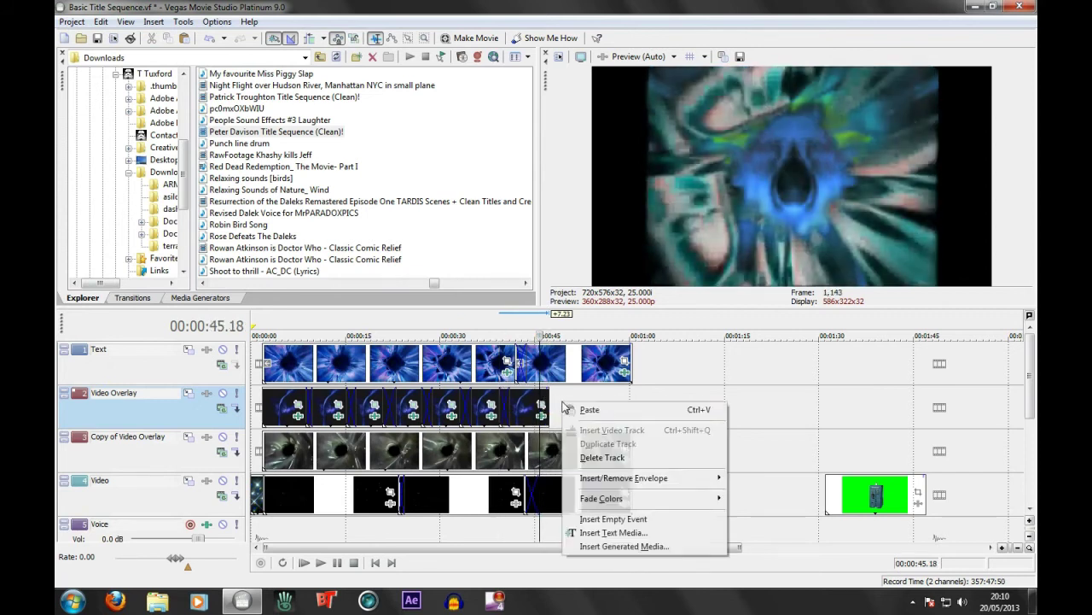
pyautogui.click(655, 407)
pyautogui.rightClick(606, 412)
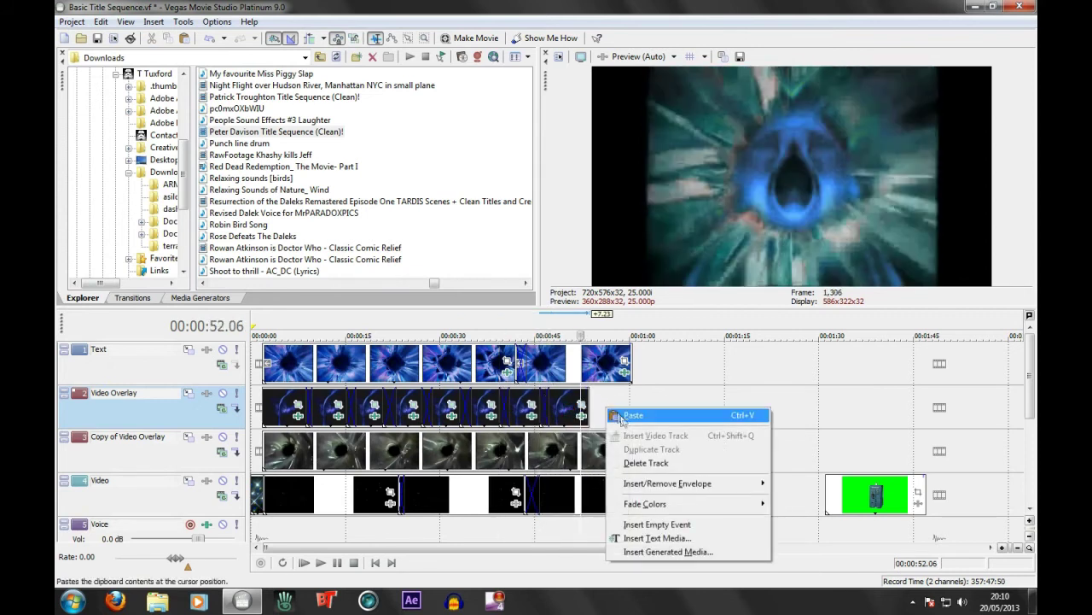
pyautogui.click(632, 419)
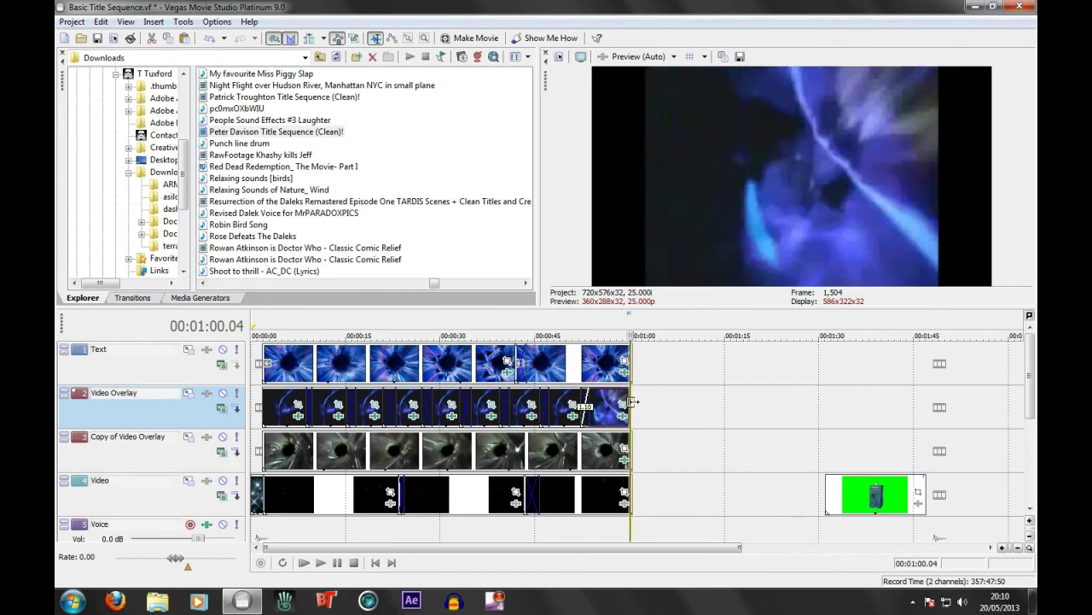
pyautogui.moveTo(632, 401); pyautogui.dragTo(633, 401)
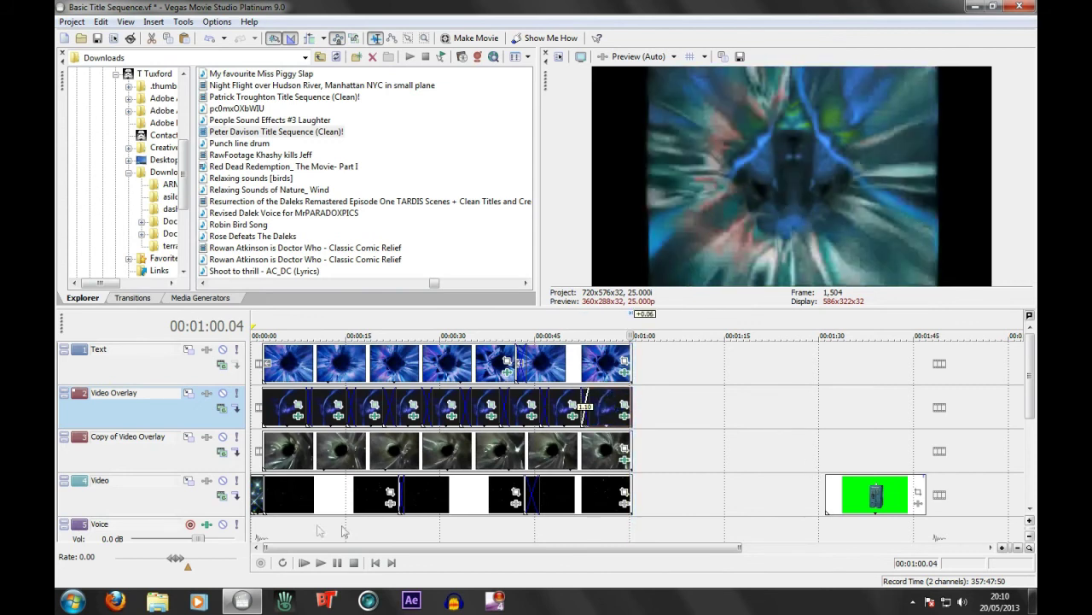
# - Delete the green-screen police box clip from the far end of the Video track, and save the project
pyautogui.click(375, 562)
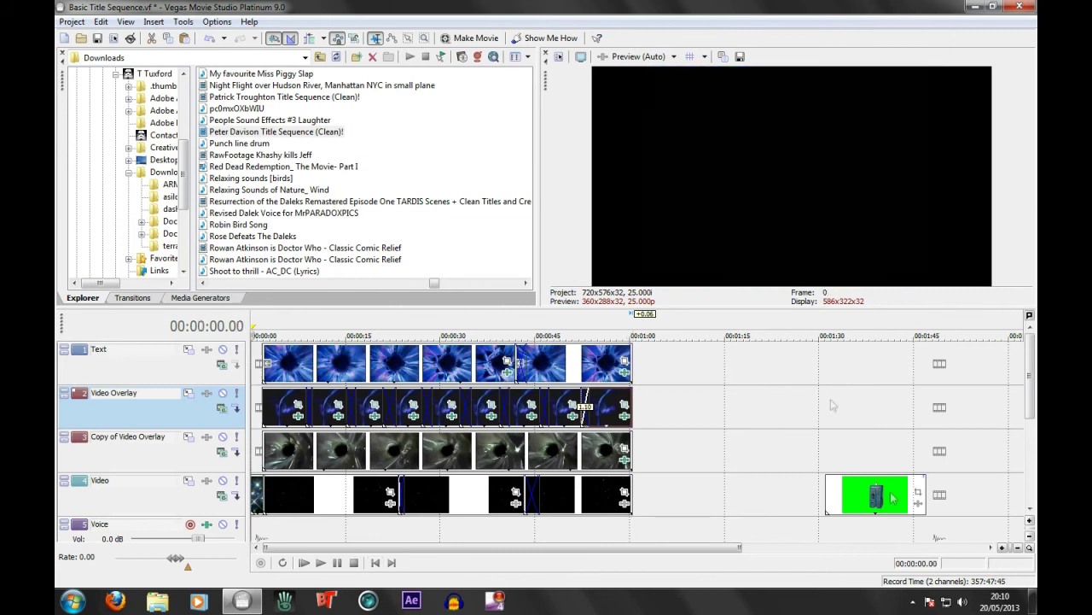
pyautogui.click(864, 488)
pyautogui.press('Delete')
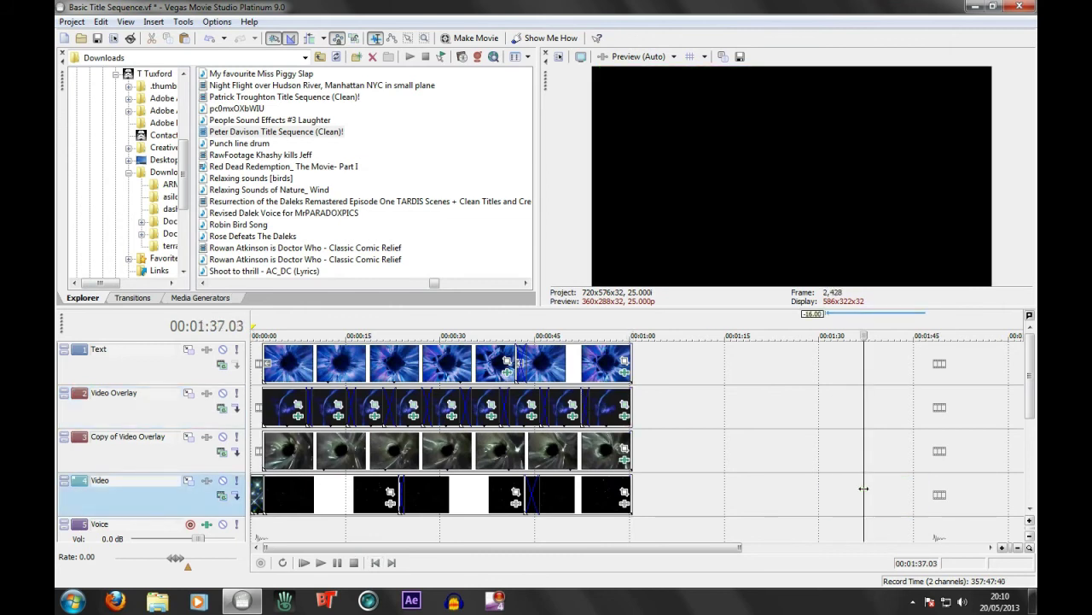
pyautogui.scroll(-2, 597, 427)
pyautogui.scroll(1, 597, 427)
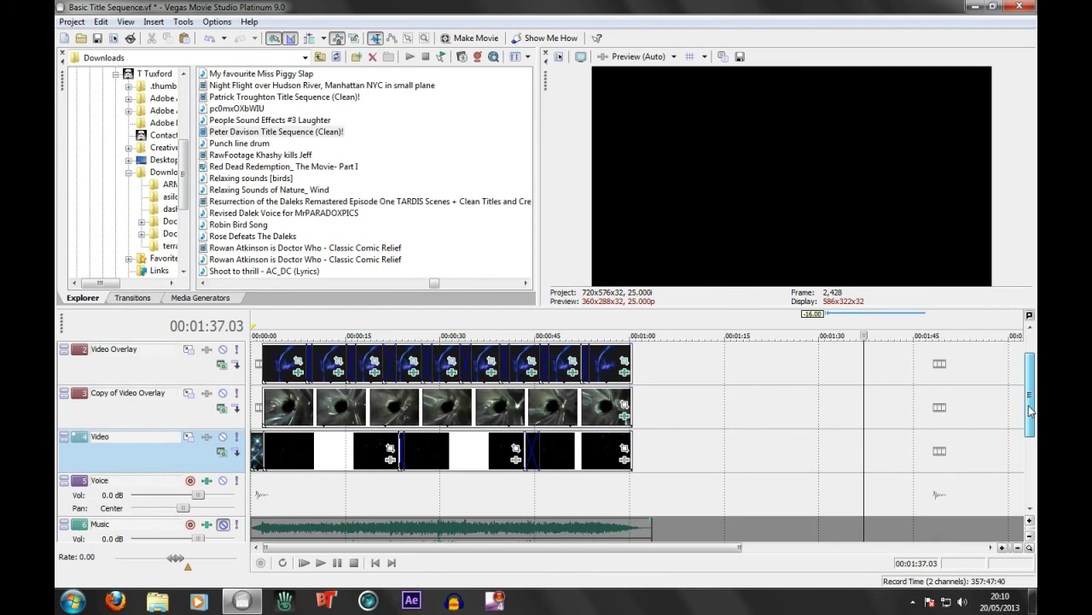
pyautogui.click(376, 562)
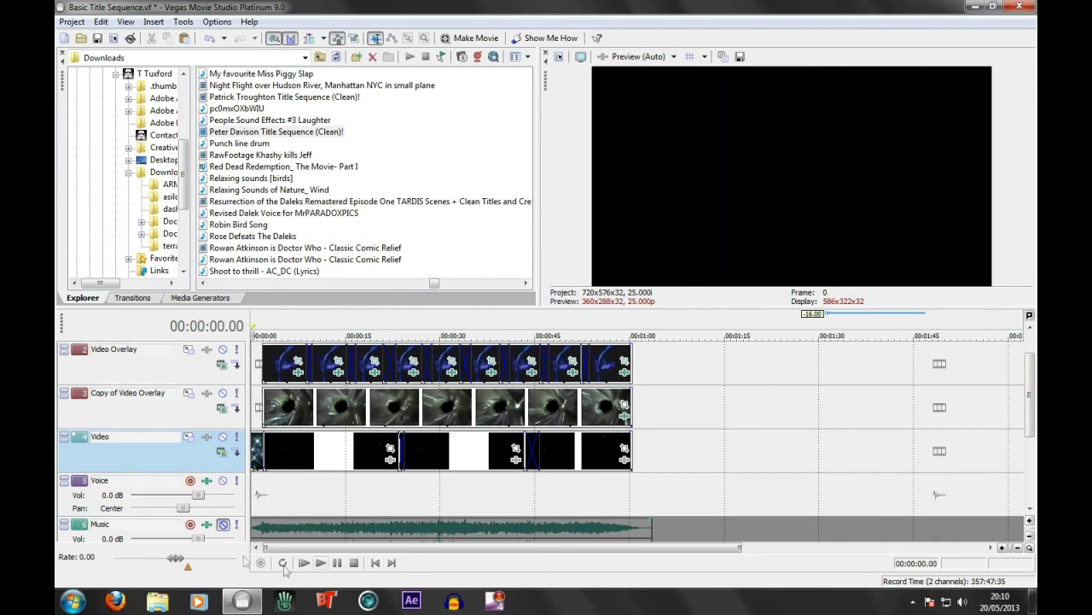
pyautogui.click(97, 38)
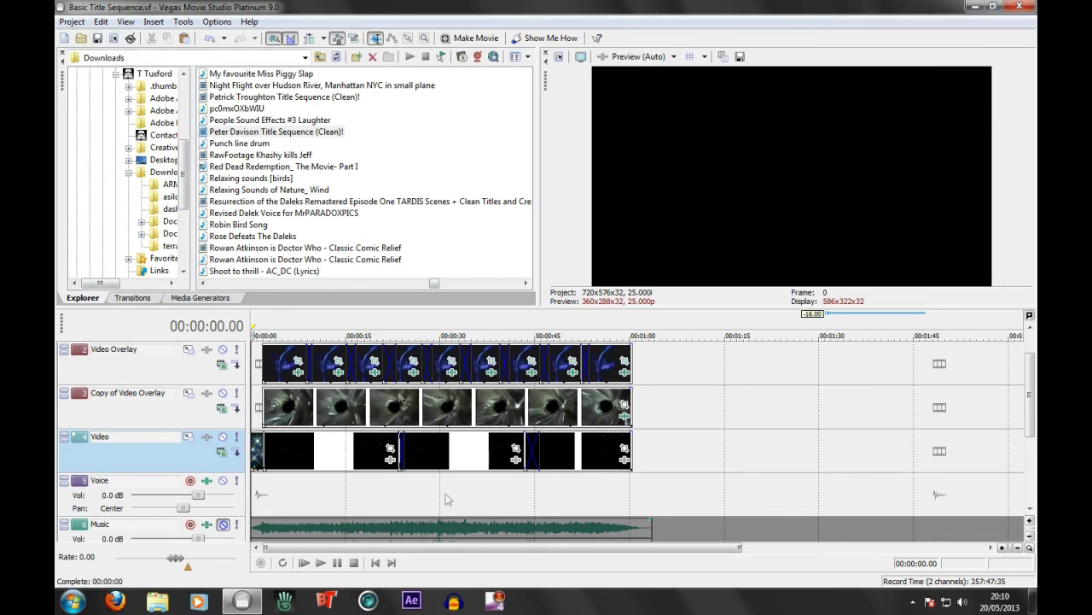
pyautogui.click(475, 37)
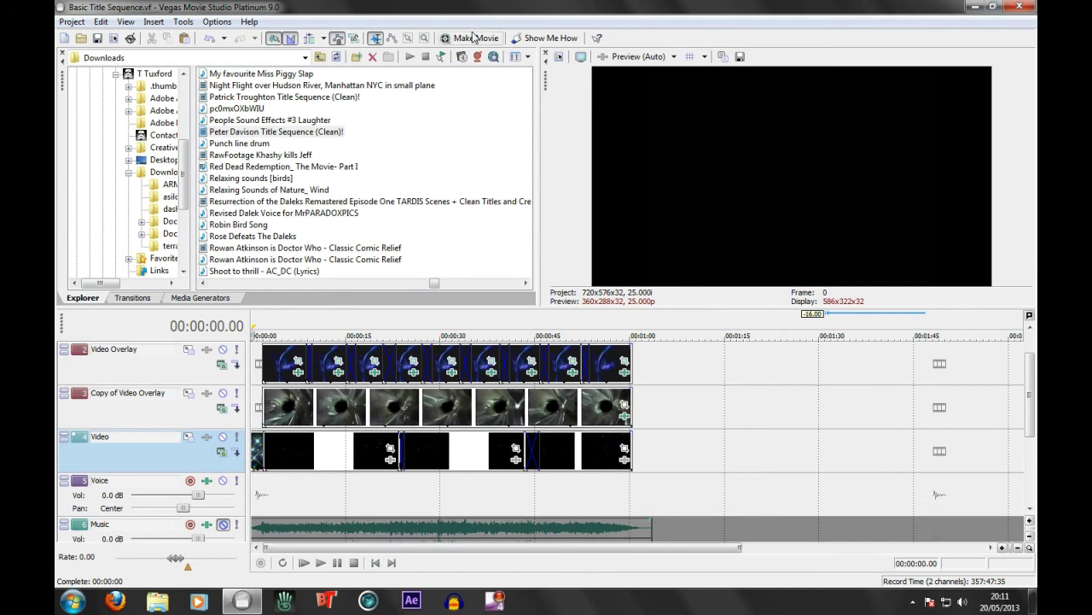
pyautogui.press('Return')
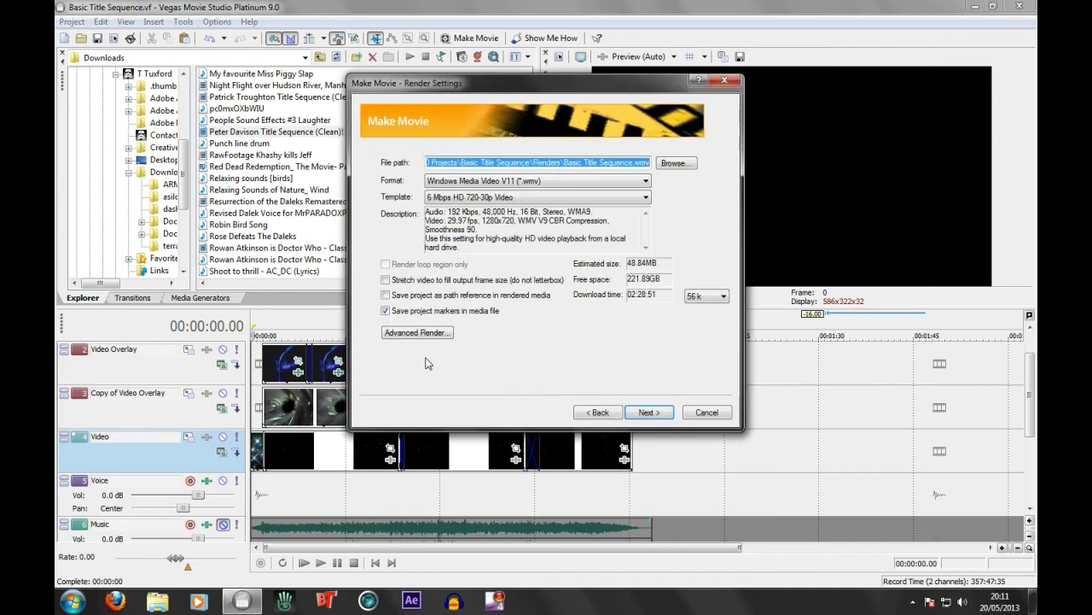
pyautogui.click(419, 337)
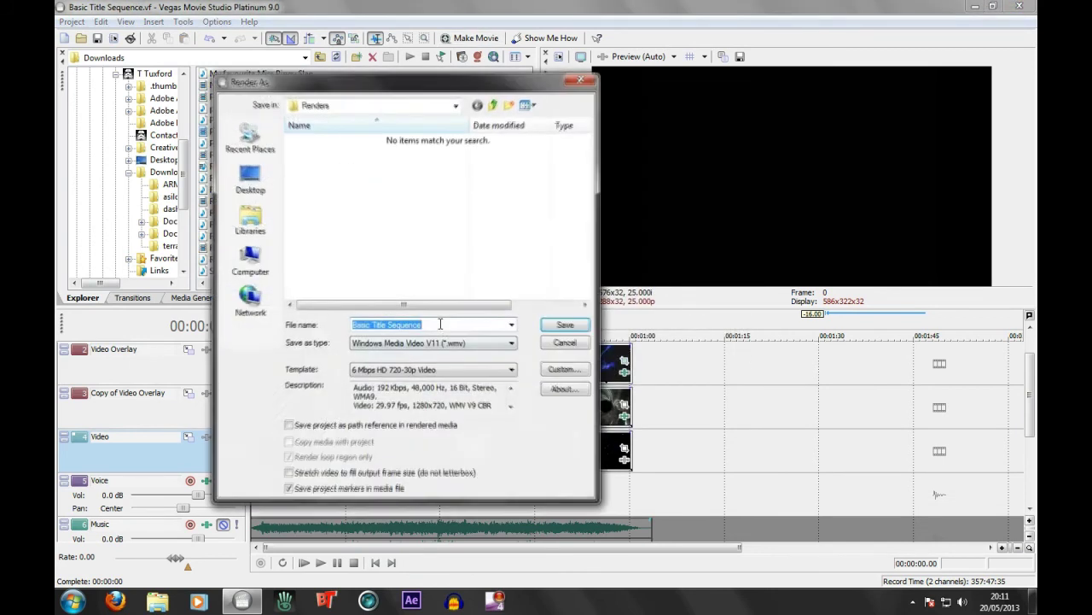
pyautogui.click(433, 324)
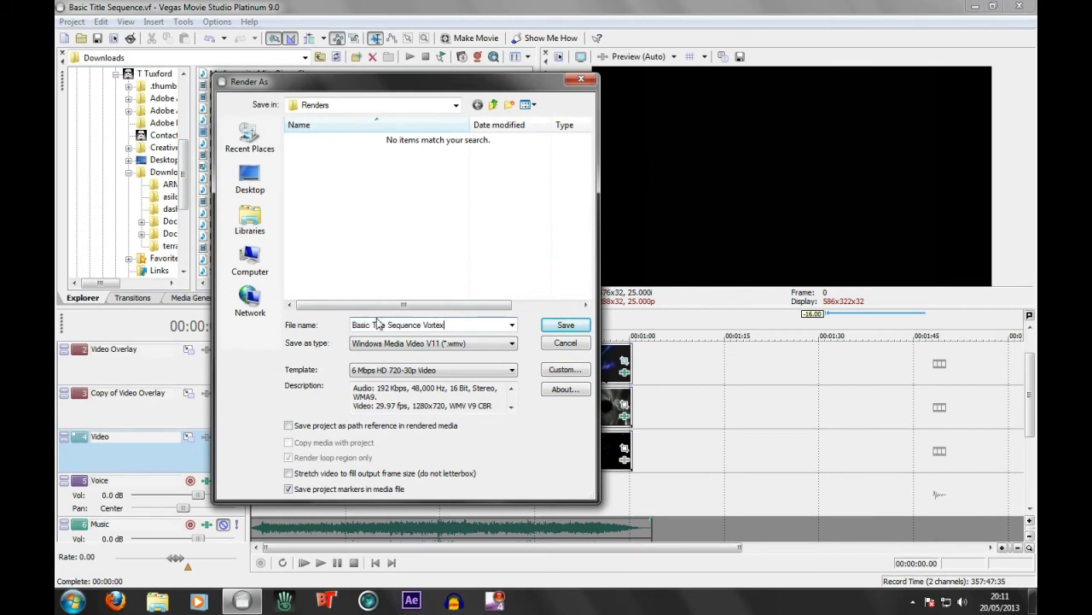
pyautogui.click(564, 327)
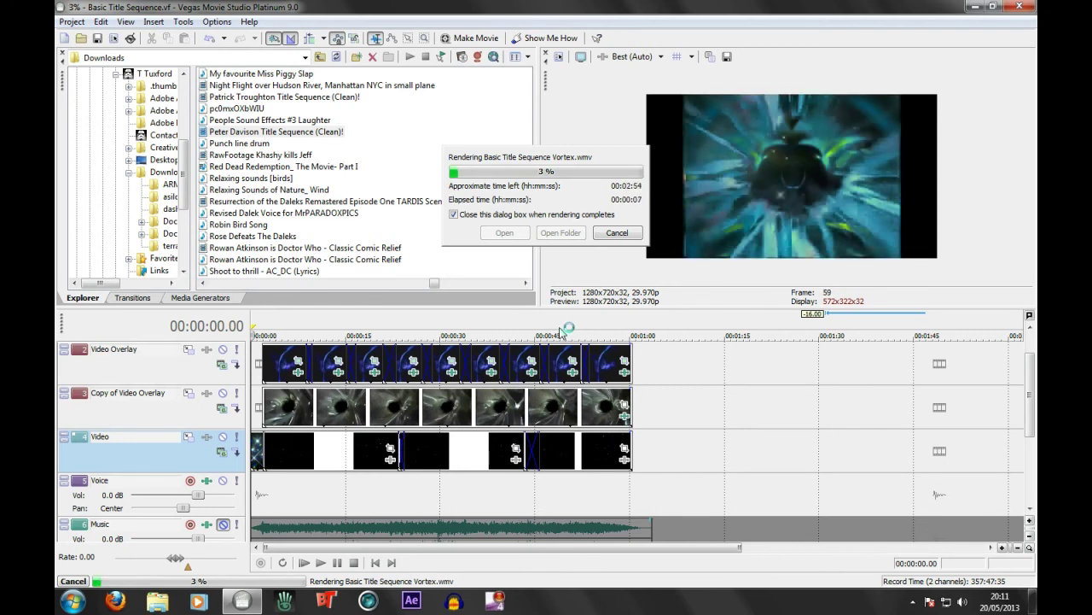
pyautogui.click(606, 238)
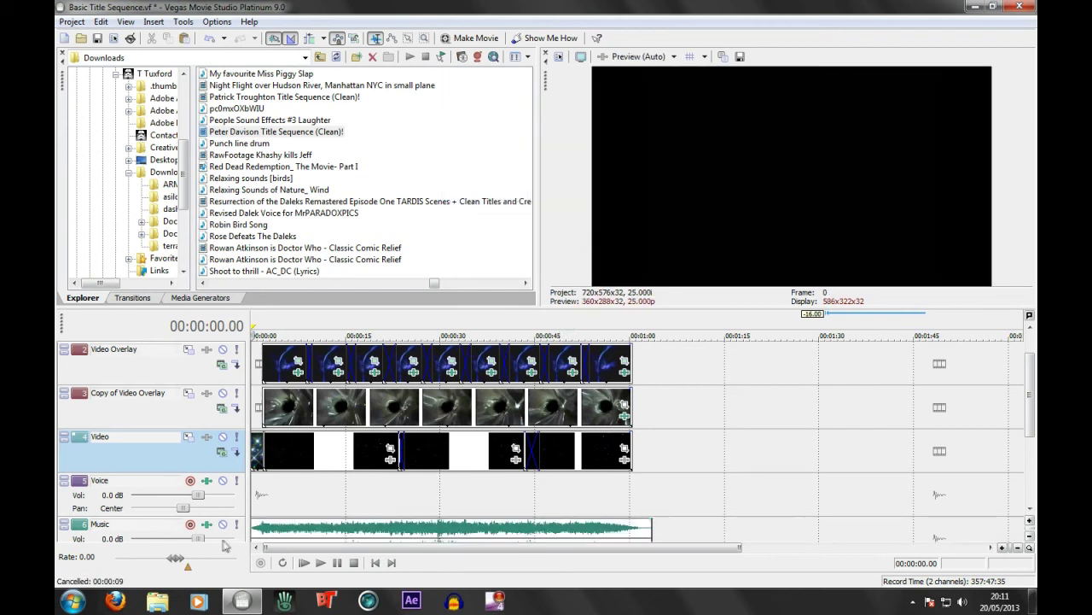
# - Render the movie to the Renders folder as Basic Title Sequence vortex, in Windows Media Video V11 with the 6 Mbps HD 720-30p template
pyautogui.click(480, 46)
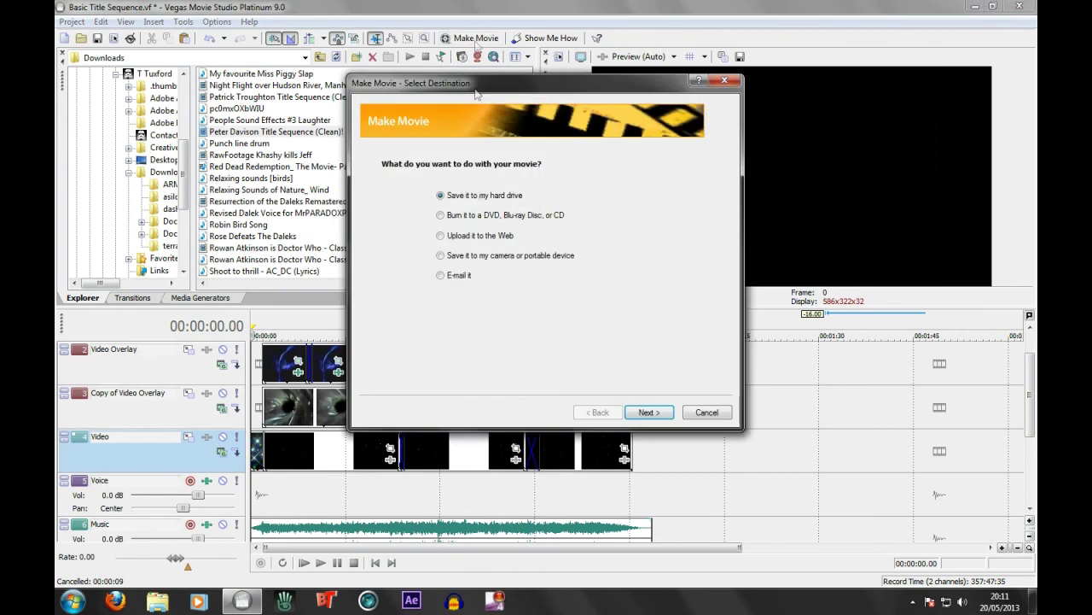
pyautogui.click(646, 414)
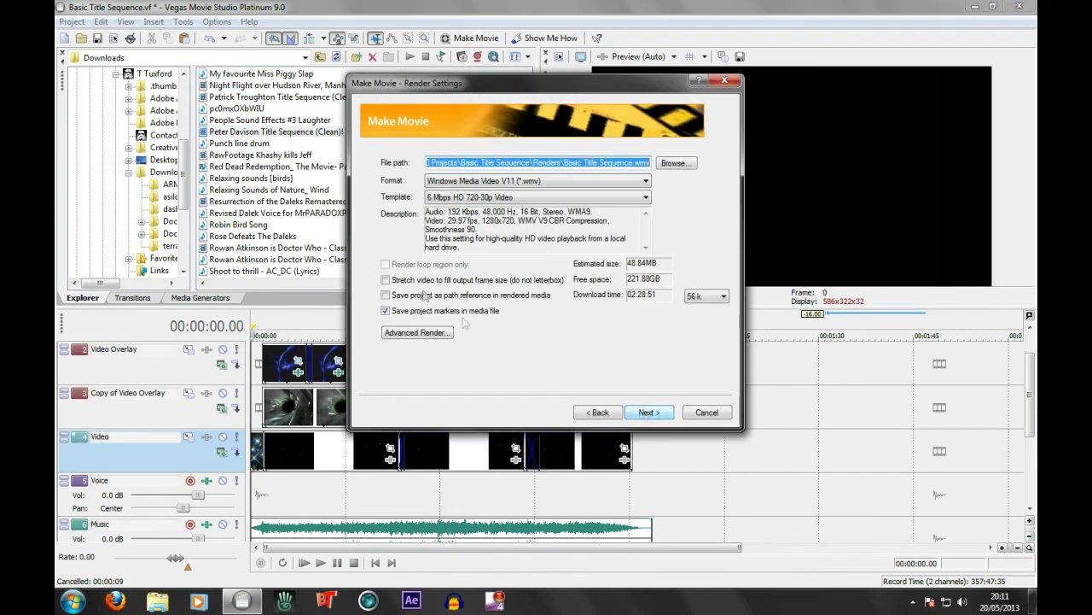
pyautogui.click(427, 335)
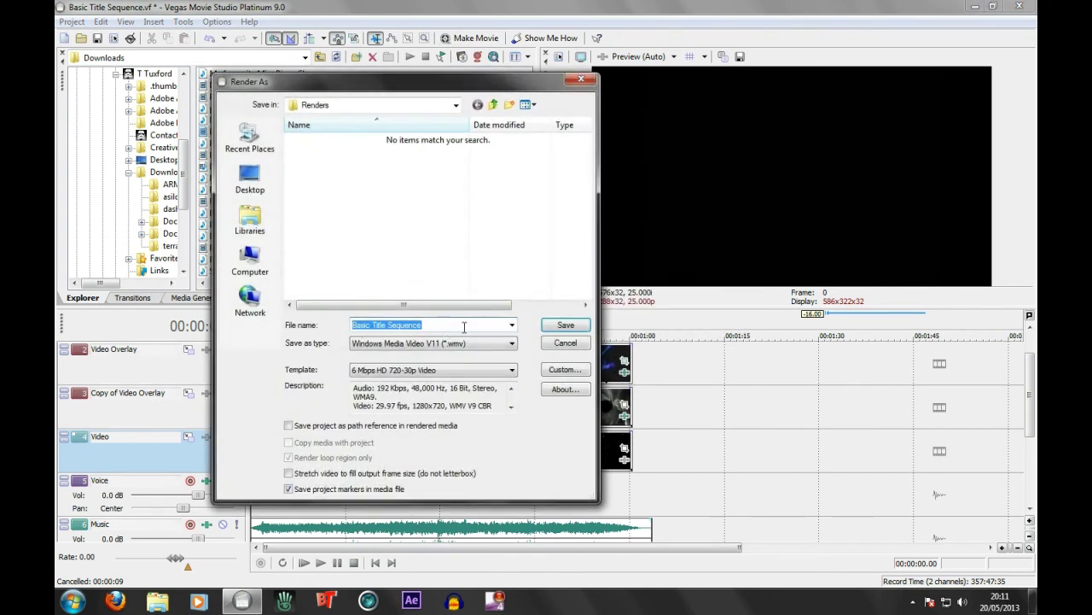
pyautogui.click(465, 326)
pyautogui.write('vortex')
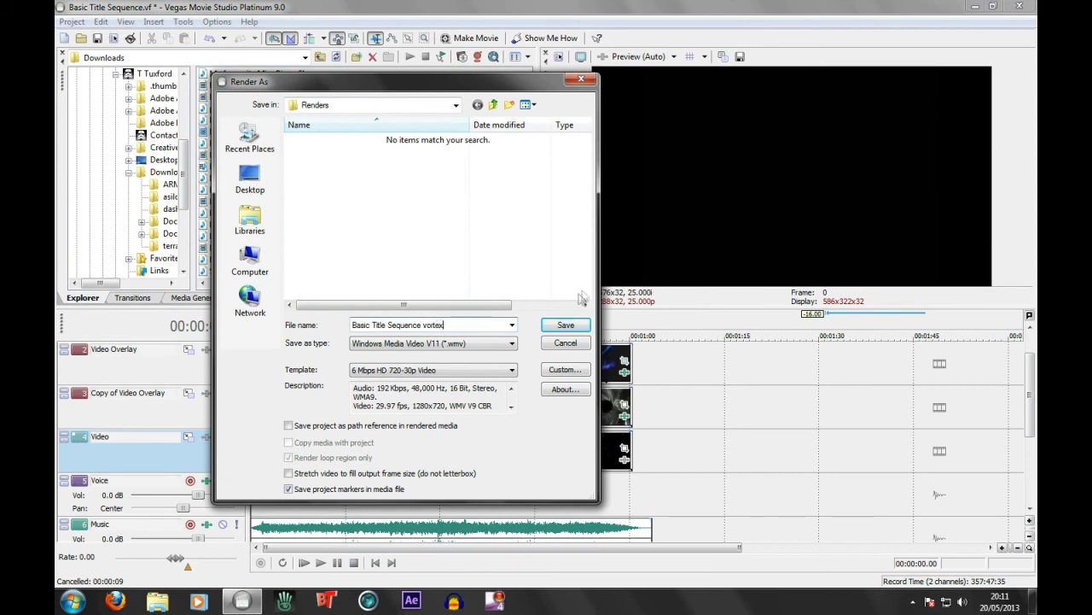
pyautogui.click(566, 324)
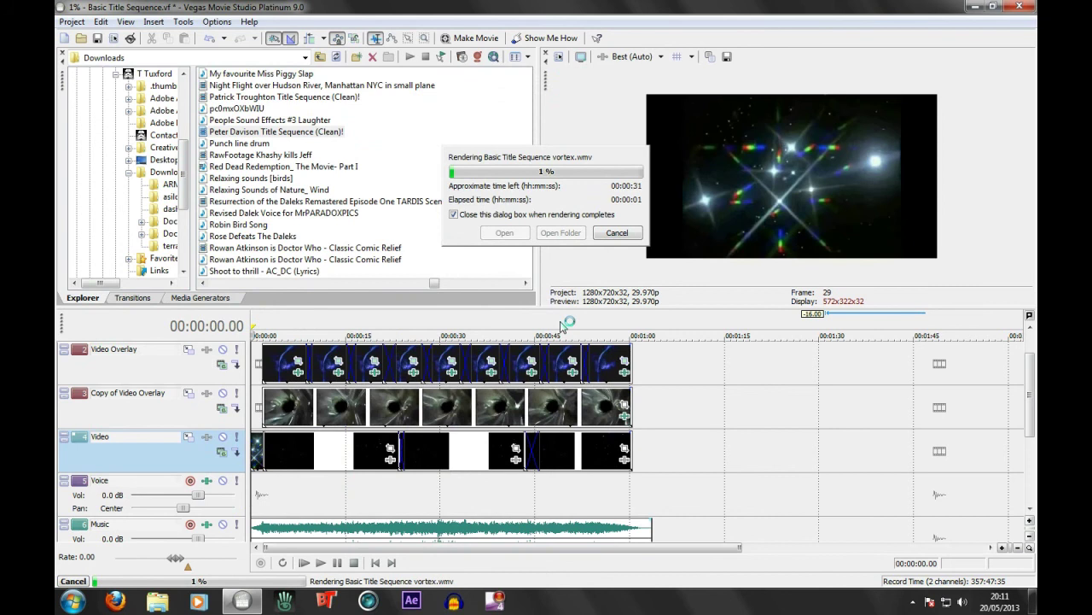